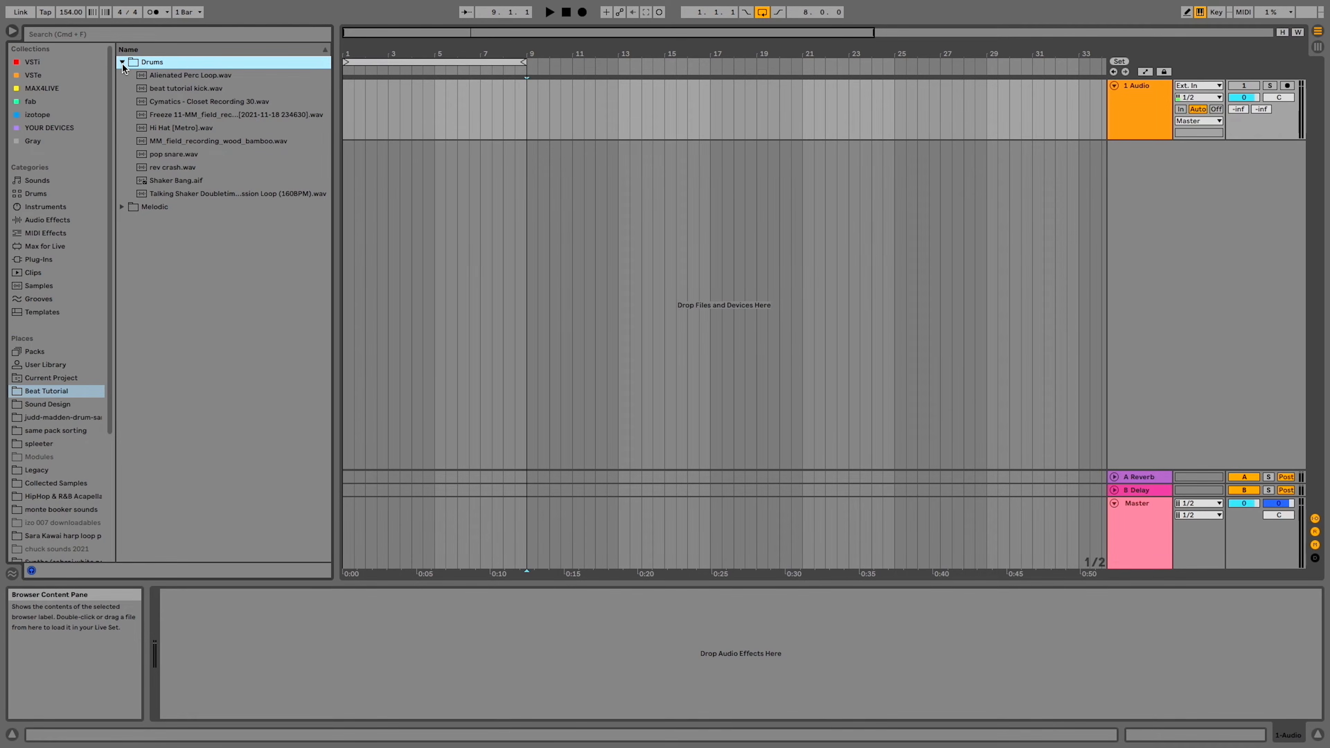
# Place beat tutorial kick, pop snare and Hi Hat [Metro] one after another on the first audio track, starting at bar 1, and play them
pyautogui.moveTo(179, 90); pyautogui.dragTo(350, 105)
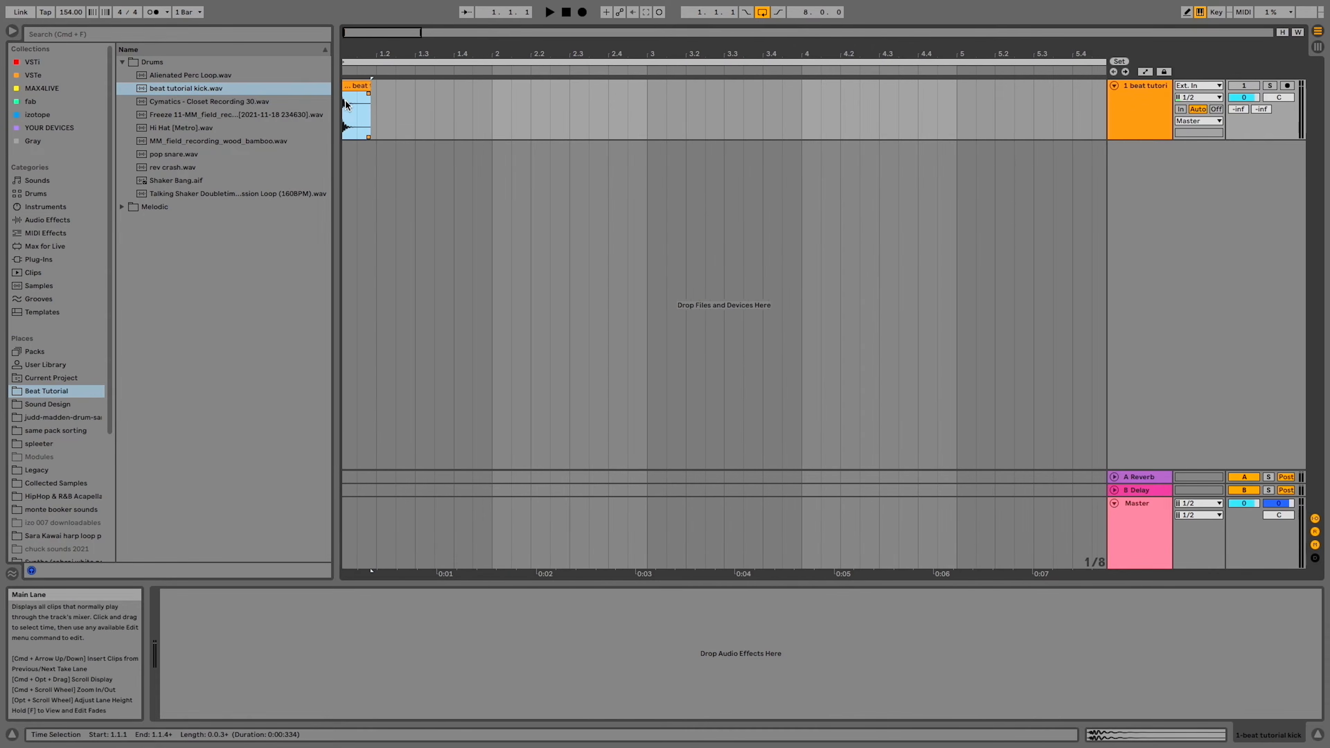
pyautogui.moveTo(174, 154); pyautogui.dragTo(387, 111)
pyautogui.moveTo(194, 131); pyautogui.dragTo(443, 120)
pyautogui.press('space')
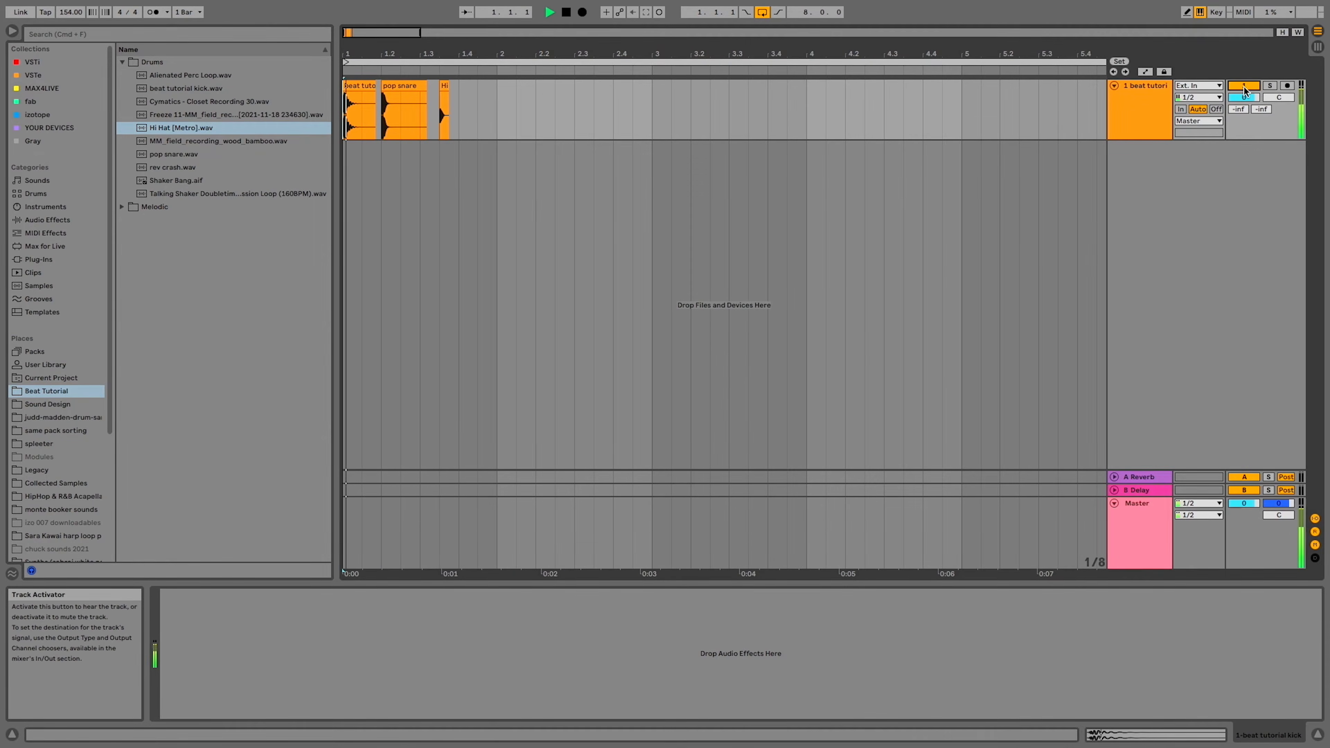
pyautogui.press('space')
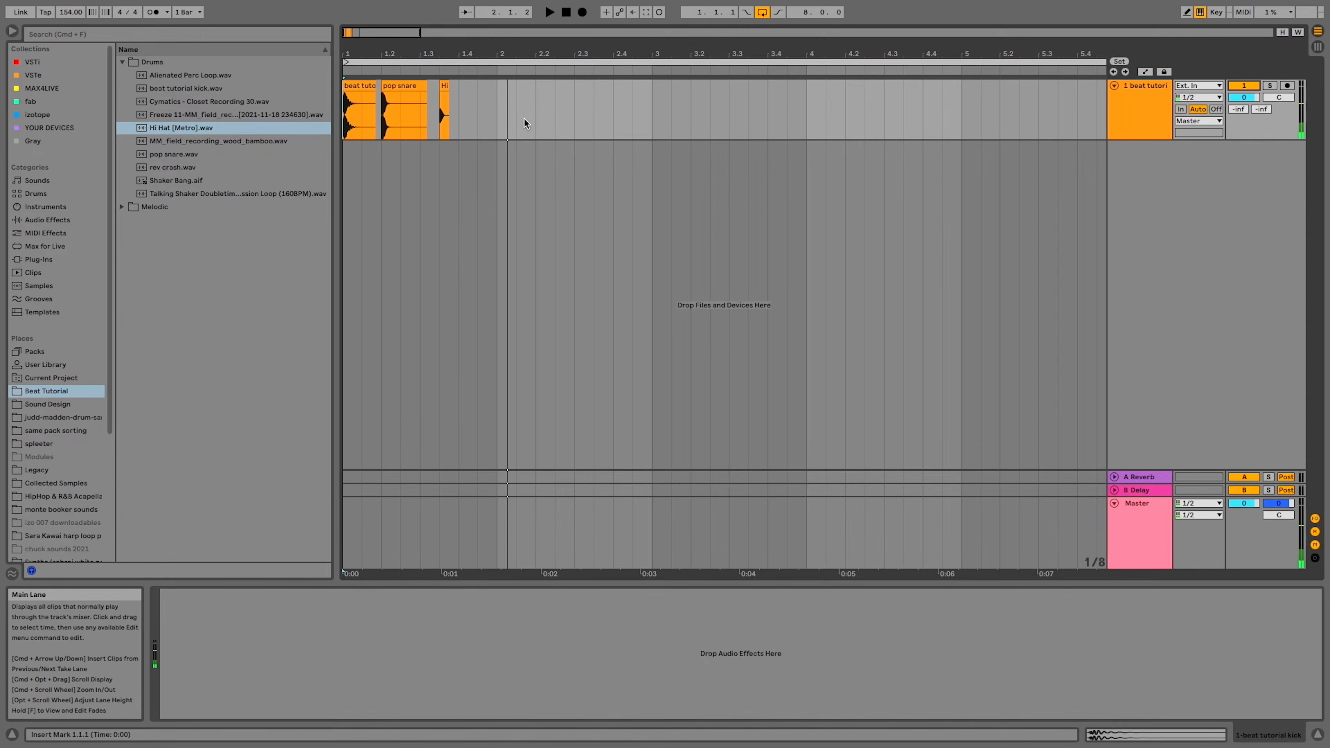
# Colour the pop snare clip teal and the Hi Hat clip light purple on the first track, and briefly play the arrangement
pyautogui.rightClick(408, 87)
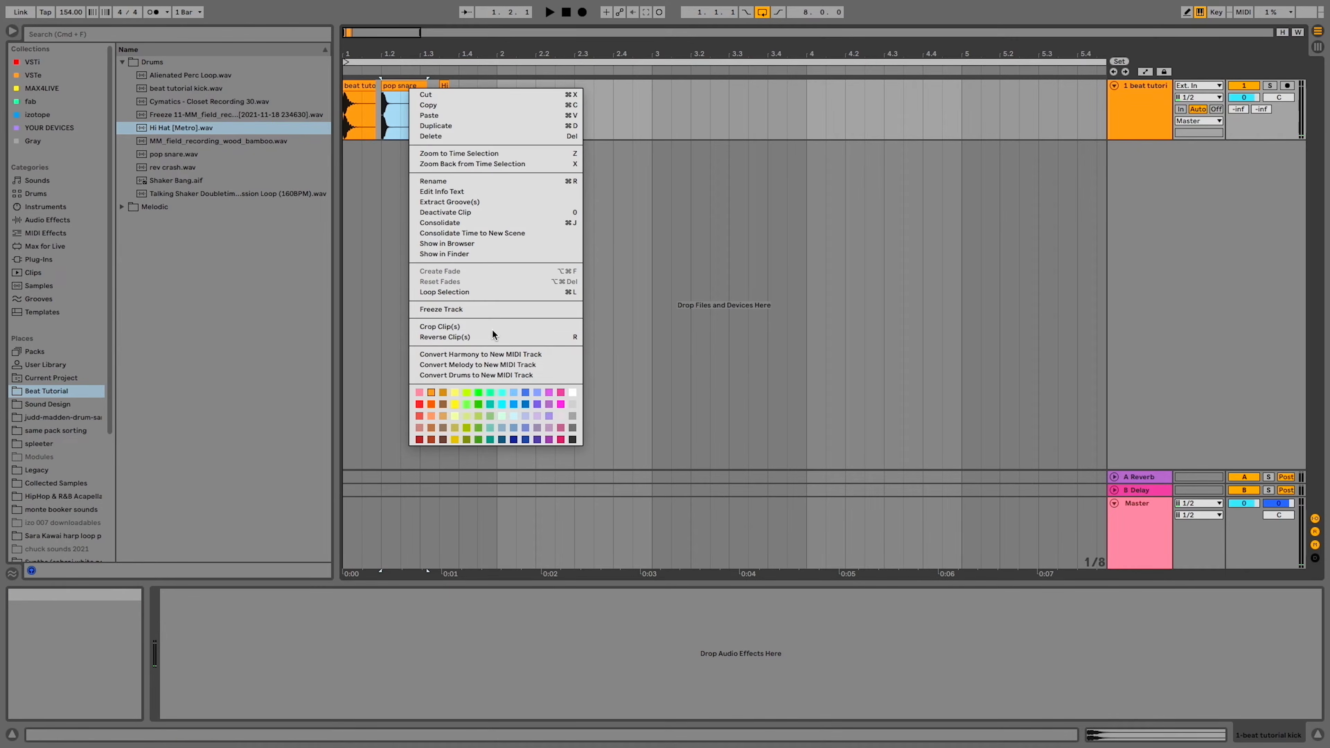
pyautogui.click(494, 404)
pyautogui.rightClick(444, 86)
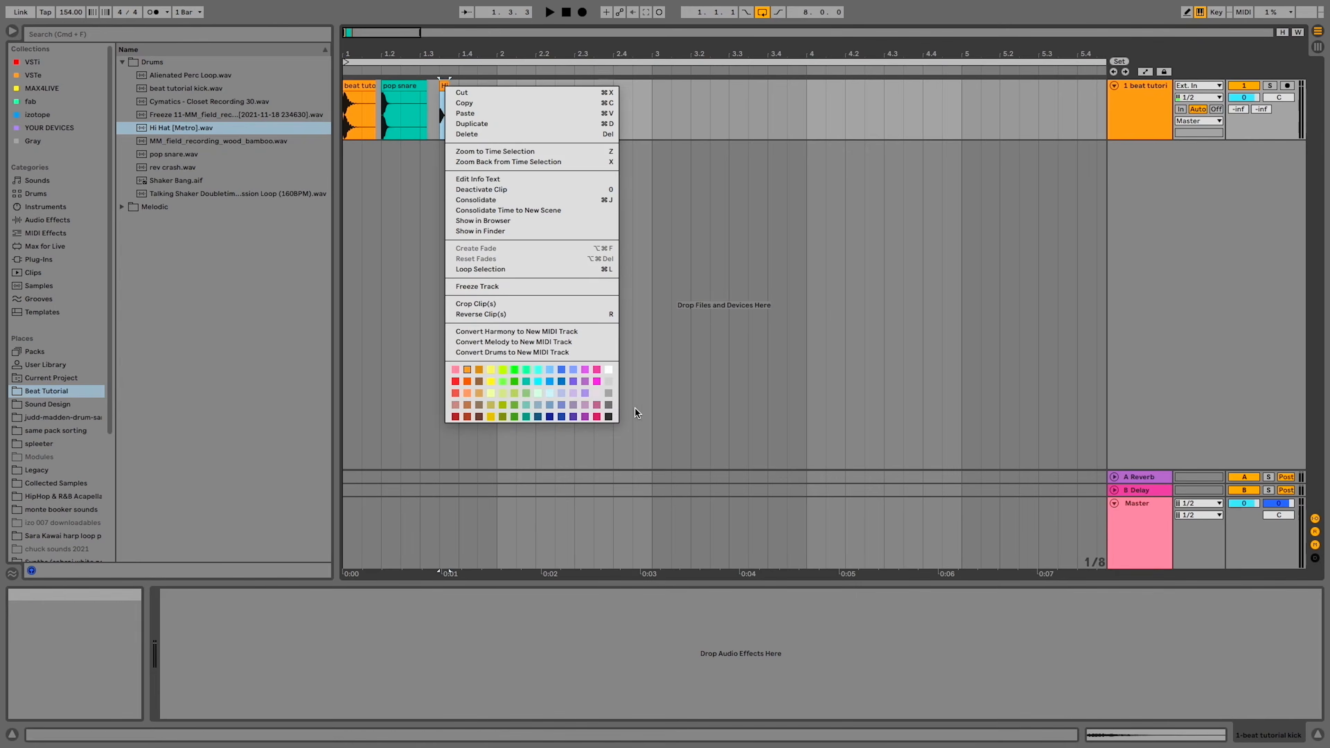
pyautogui.click(585, 394)
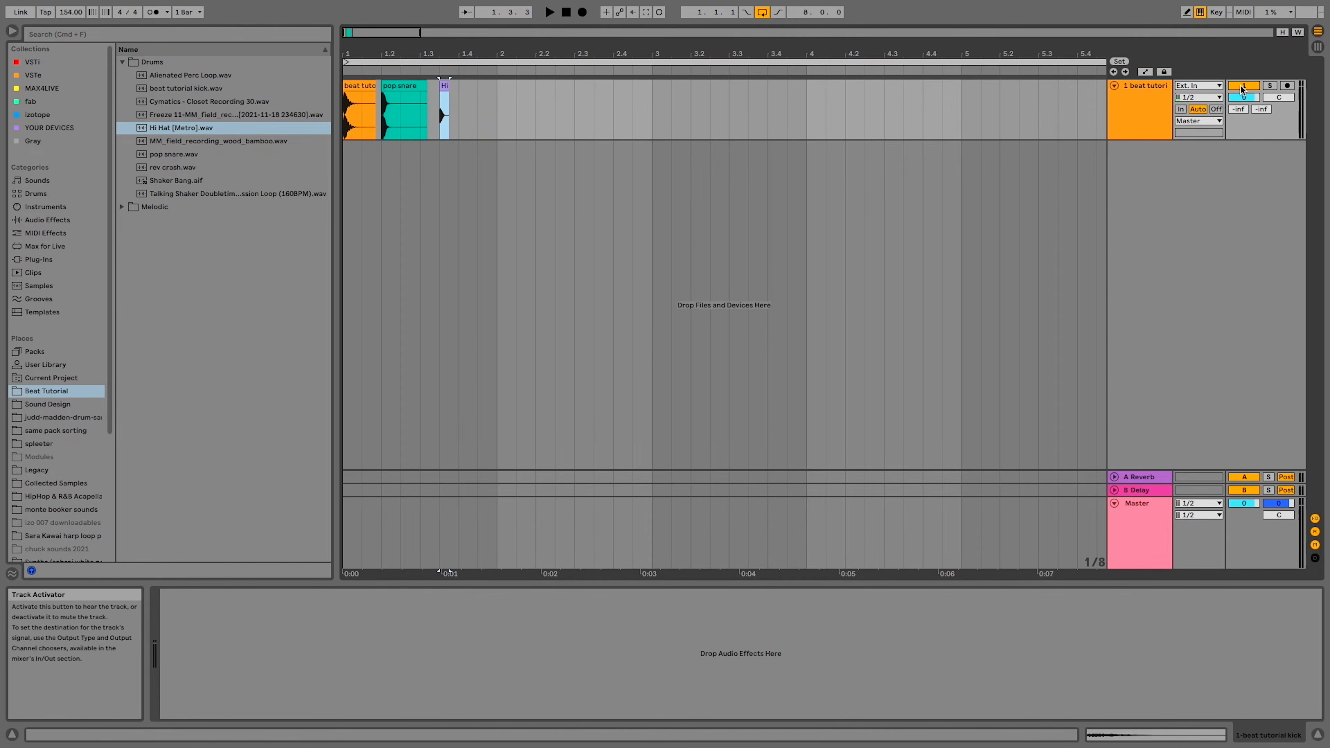
pyautogui.click(347, 116)
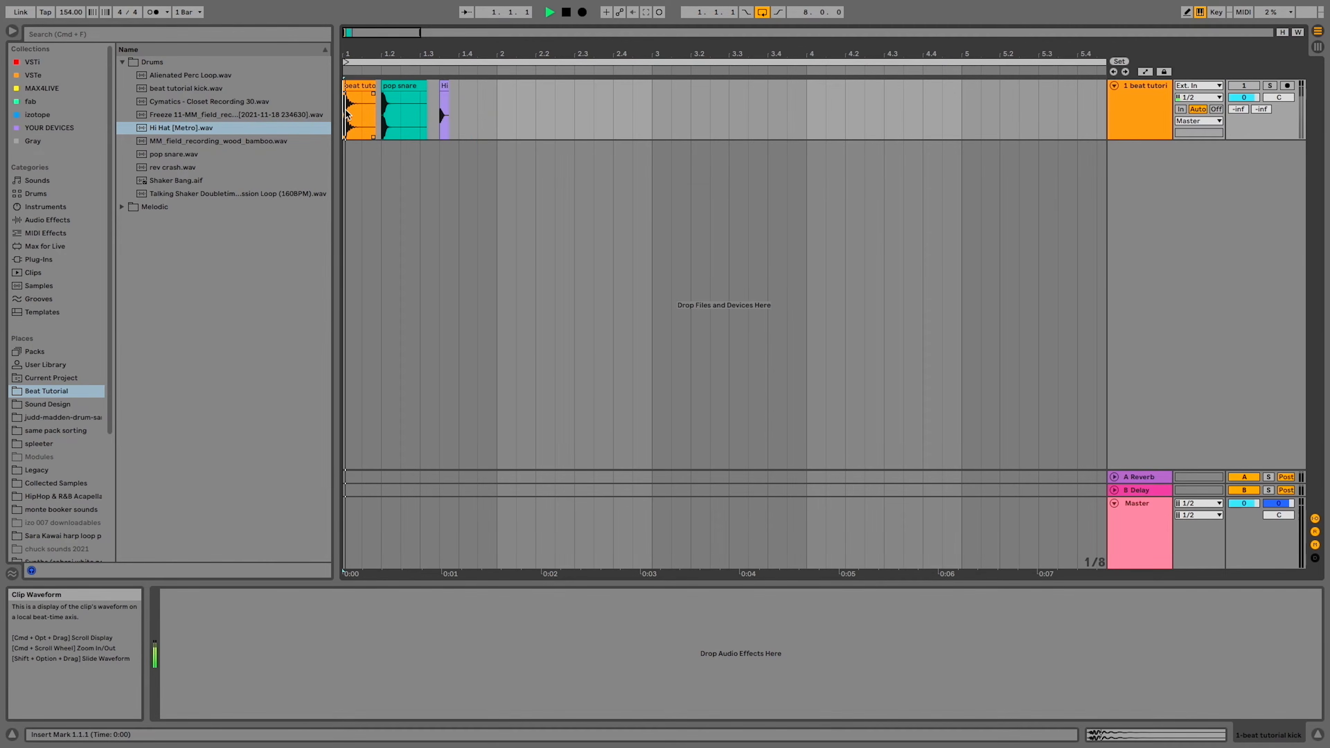
pyautogui.press('space')
pyautogui.press('space')
# Add three new audio tracks below the sample track
pyautogui.click(1142, 127)
pyautogui.press('super+t')
pyautogui.press('super+t')
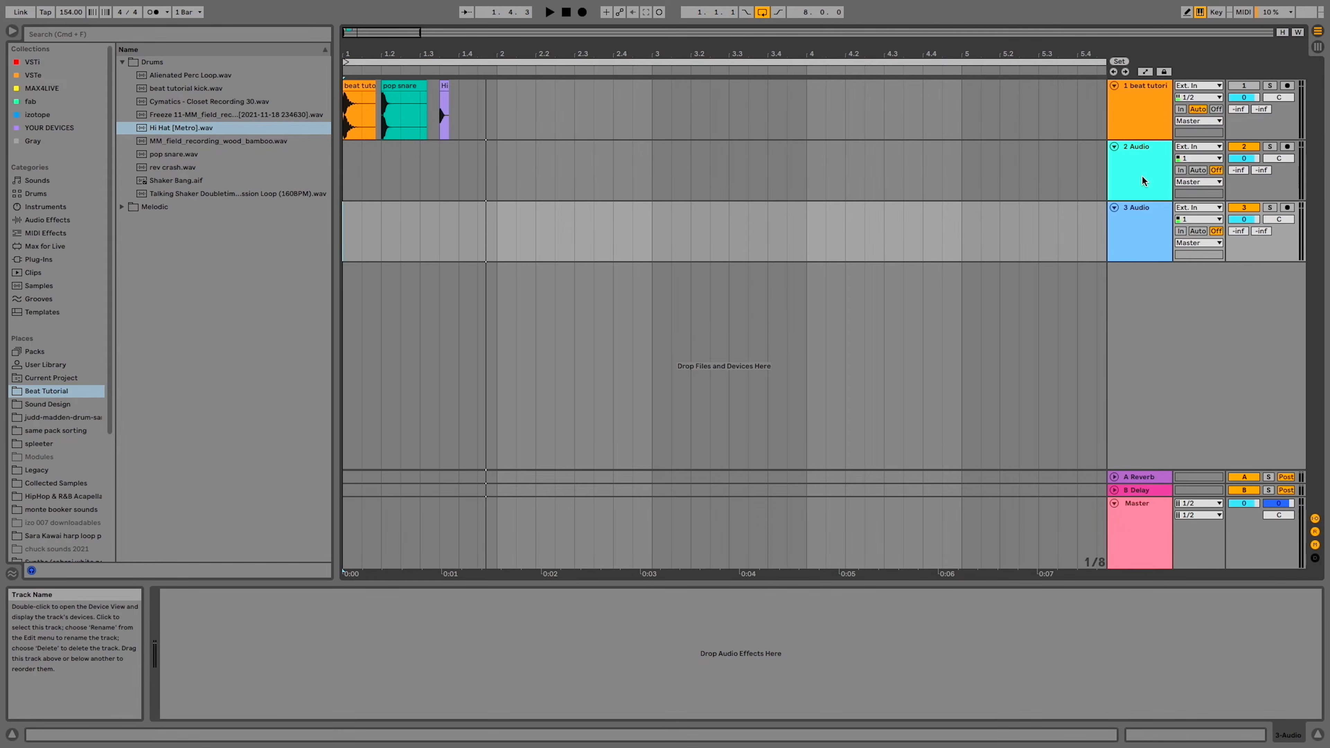
pyautogui.press('super+t')
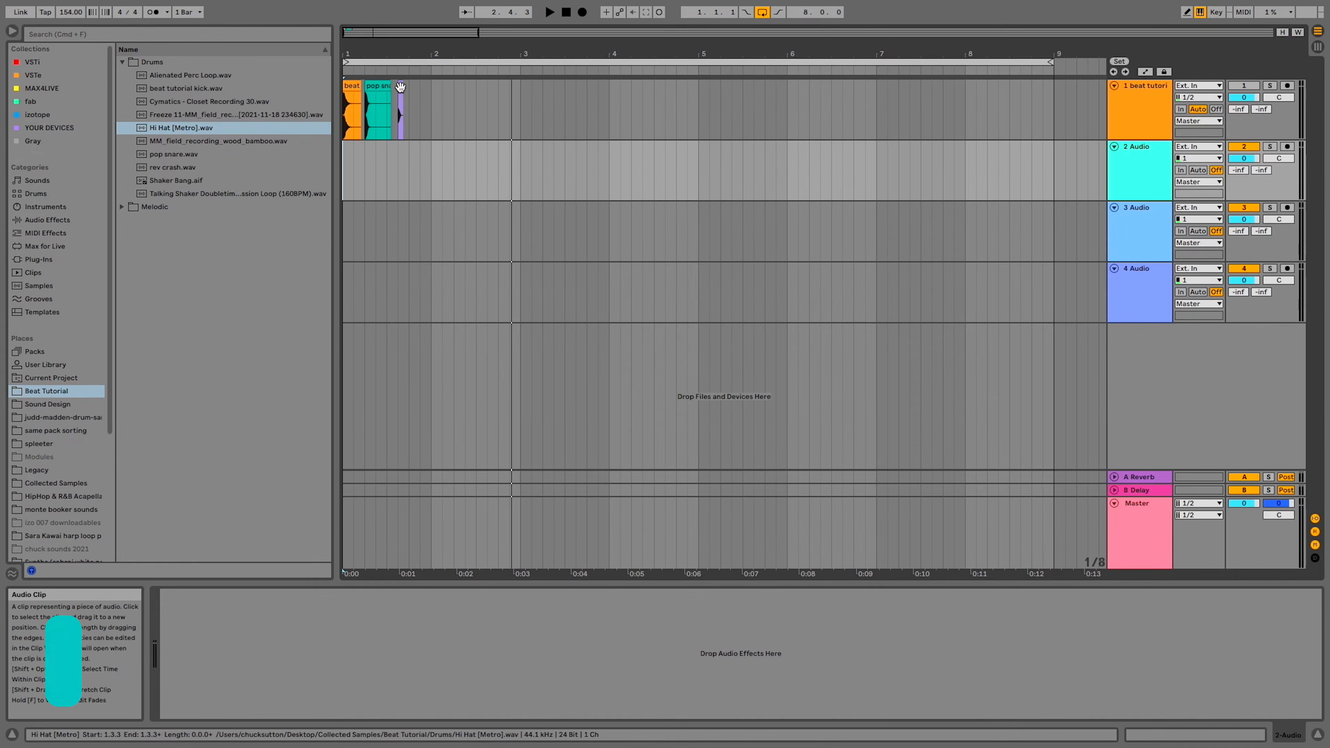
# Copy the pop snare to beat 3 of bars 1 to 4 on the second track and loop those four bars
pyautogui.click(375, 84)
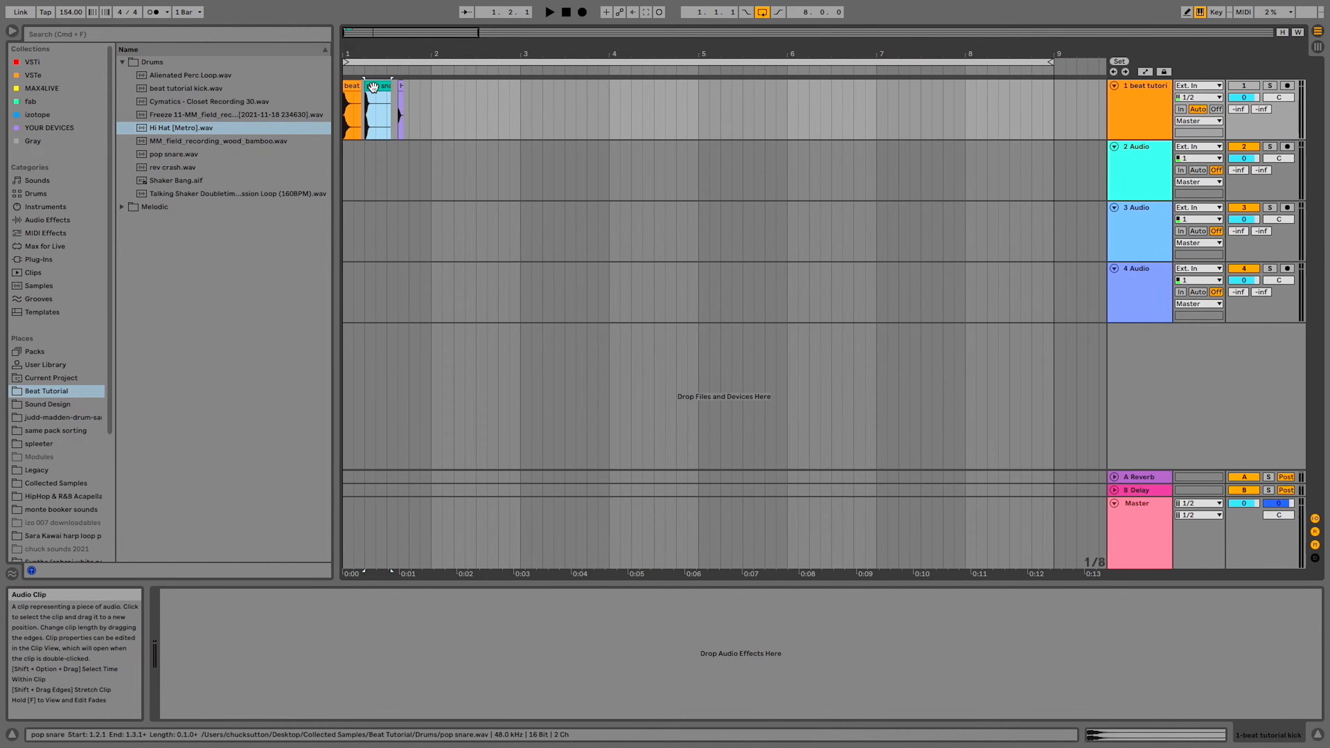
pyautogui.click(346, 161)
pyautogui.press('space')
pyautogui.click(390, 169)
pyautogui.press('super+v')
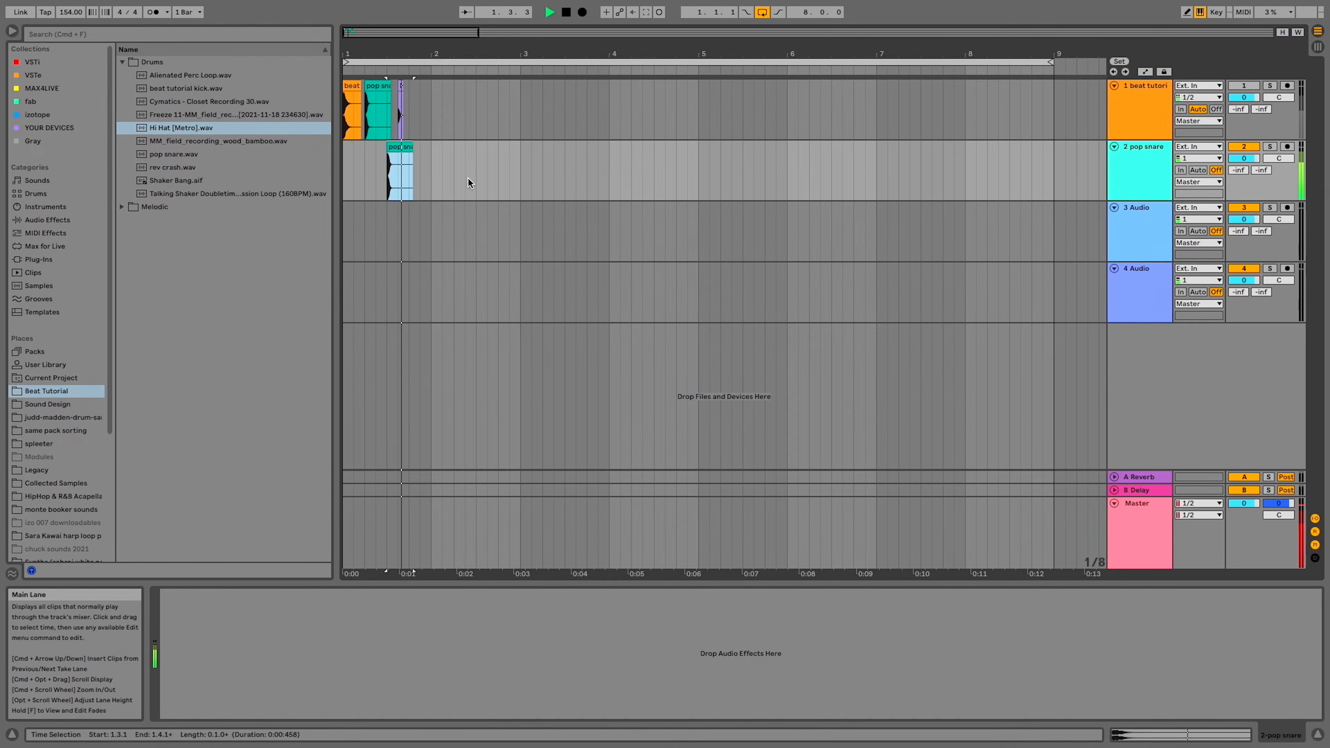
pyautogui.click(477, 176)
pyautogui.press('super+v')
pyautogui.click(564, 174)
pyautogui.press('super+v')
pyautogui.click(653, 173)
pyautogui.press('super+v')
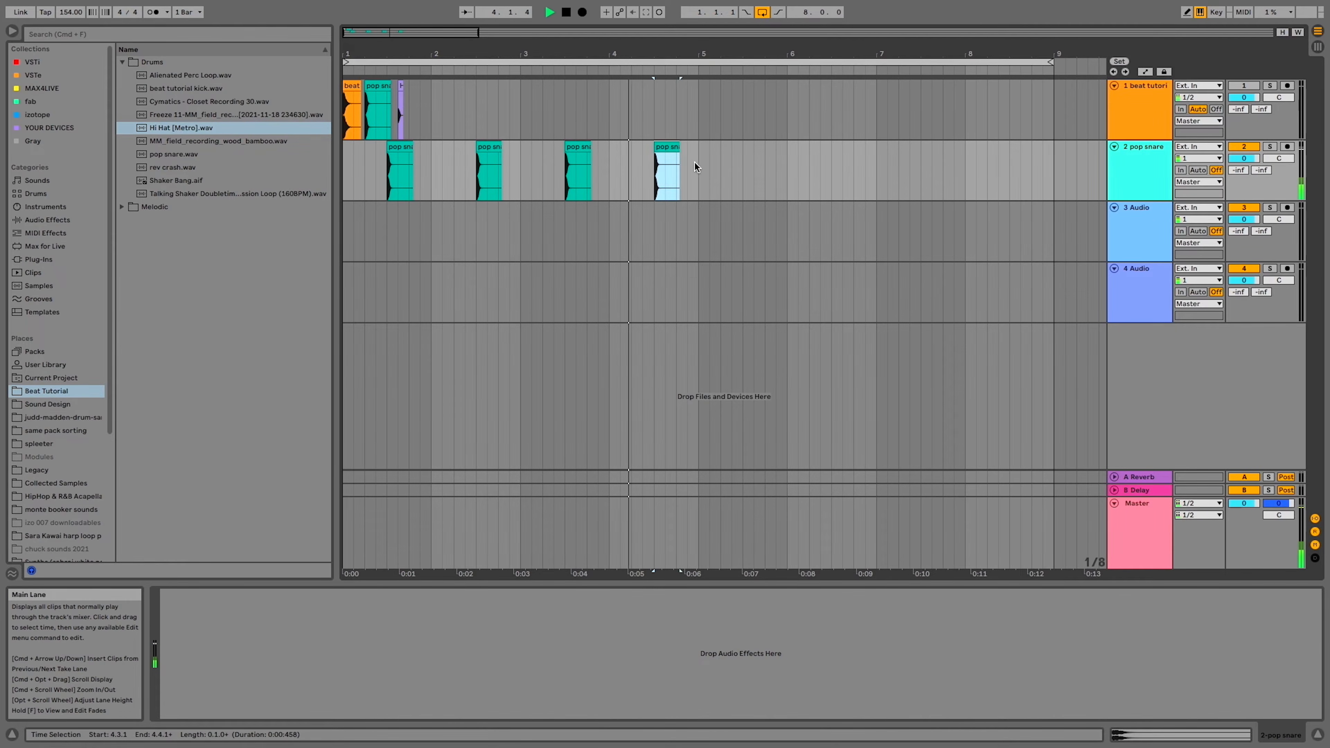
pyautogui.moveTo(692, 166); pyautogui.dragTo(319, 167)
pyautogui.press('super+l')
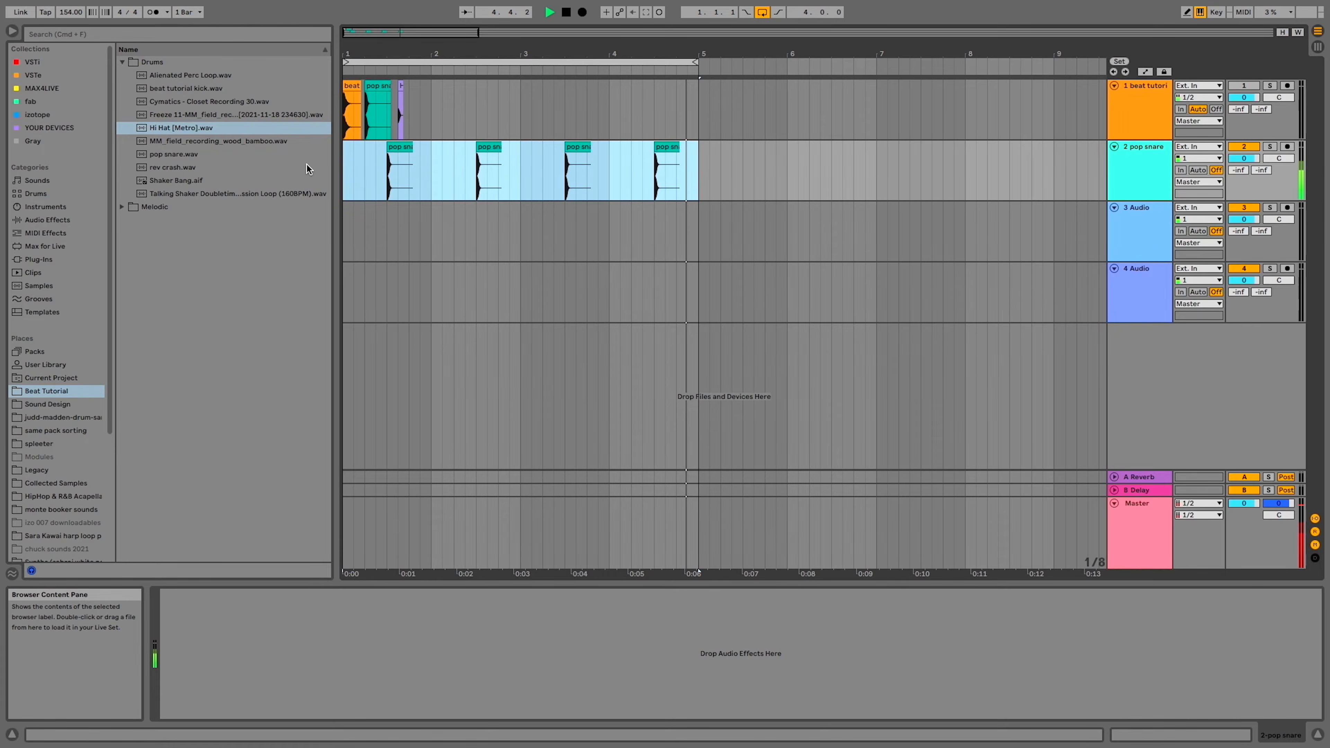
# Lower the gain of all four pop snare clips on the second track to -8.95 dB
pyautogui.click(670, 147)
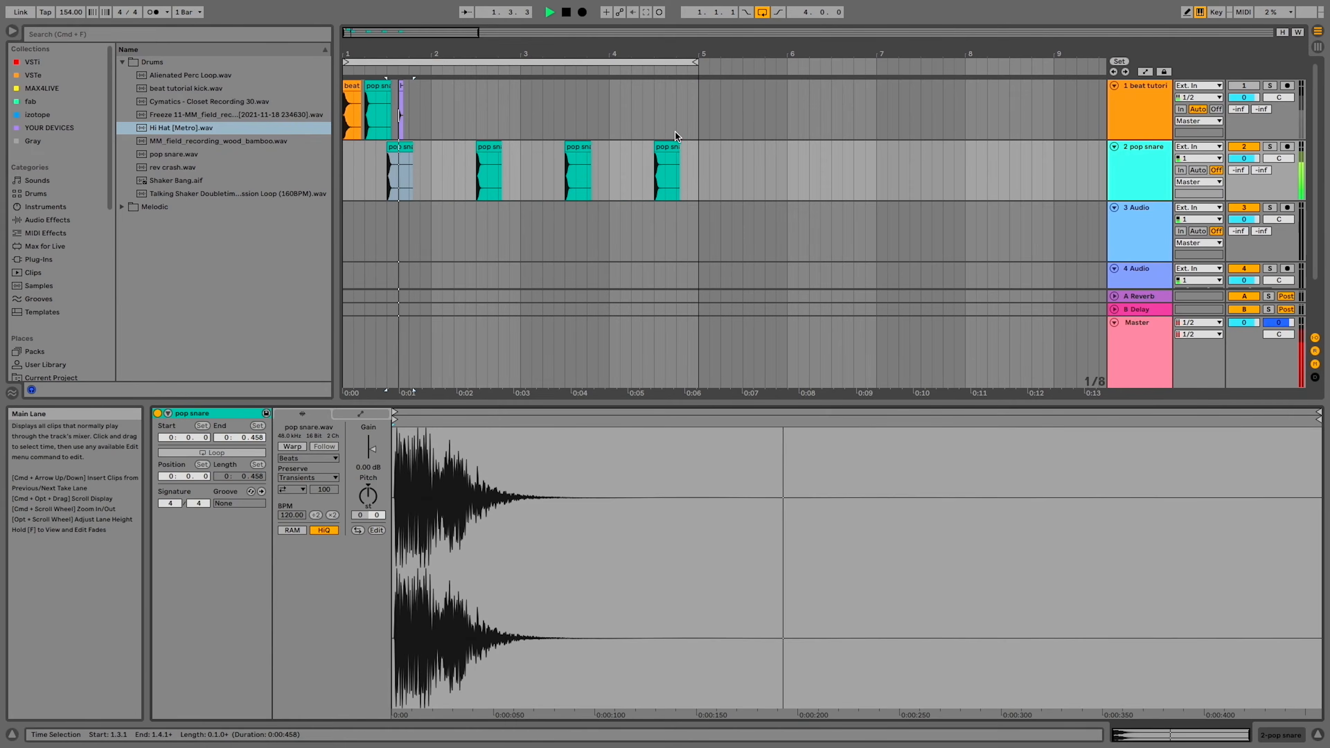
pyautogui.moveTo(371, 449); pyautogui.dragTo(371, 464)
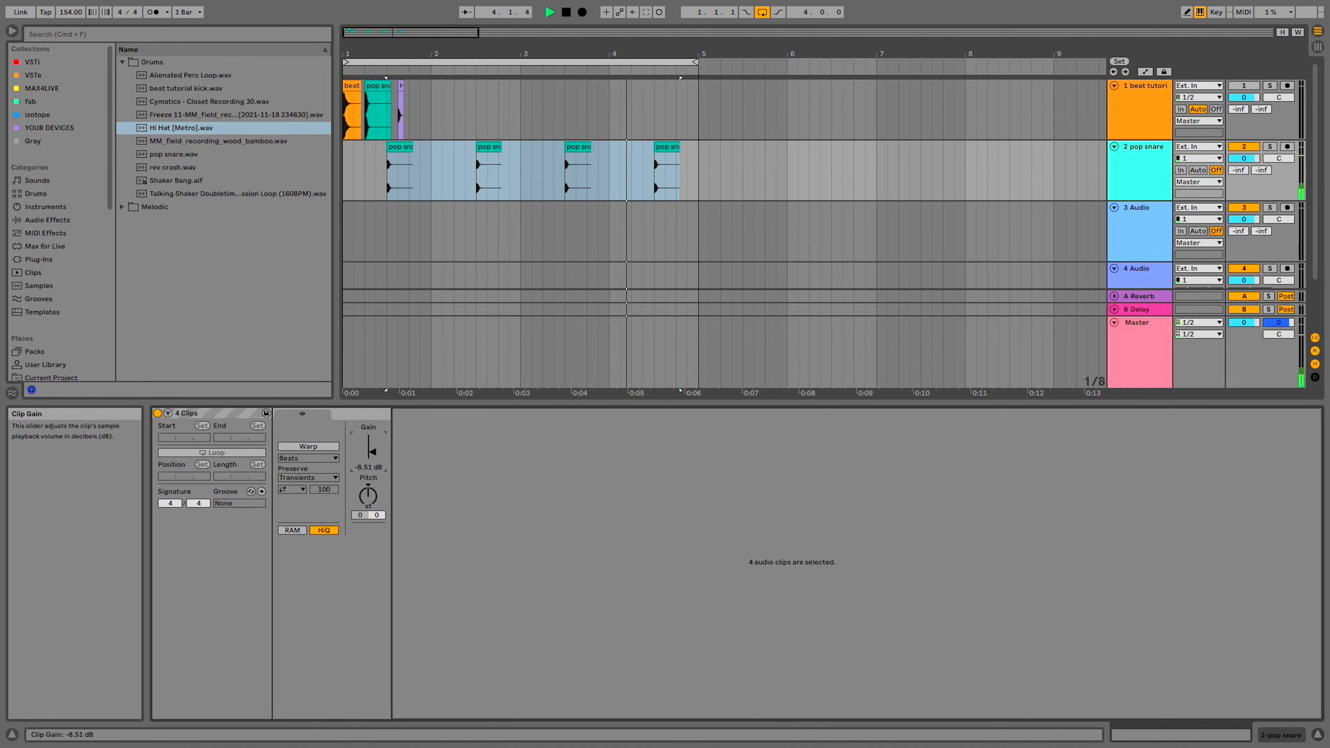
pyautogui.moveTo(371, 467); pyautogui.dragTo(370, 466)
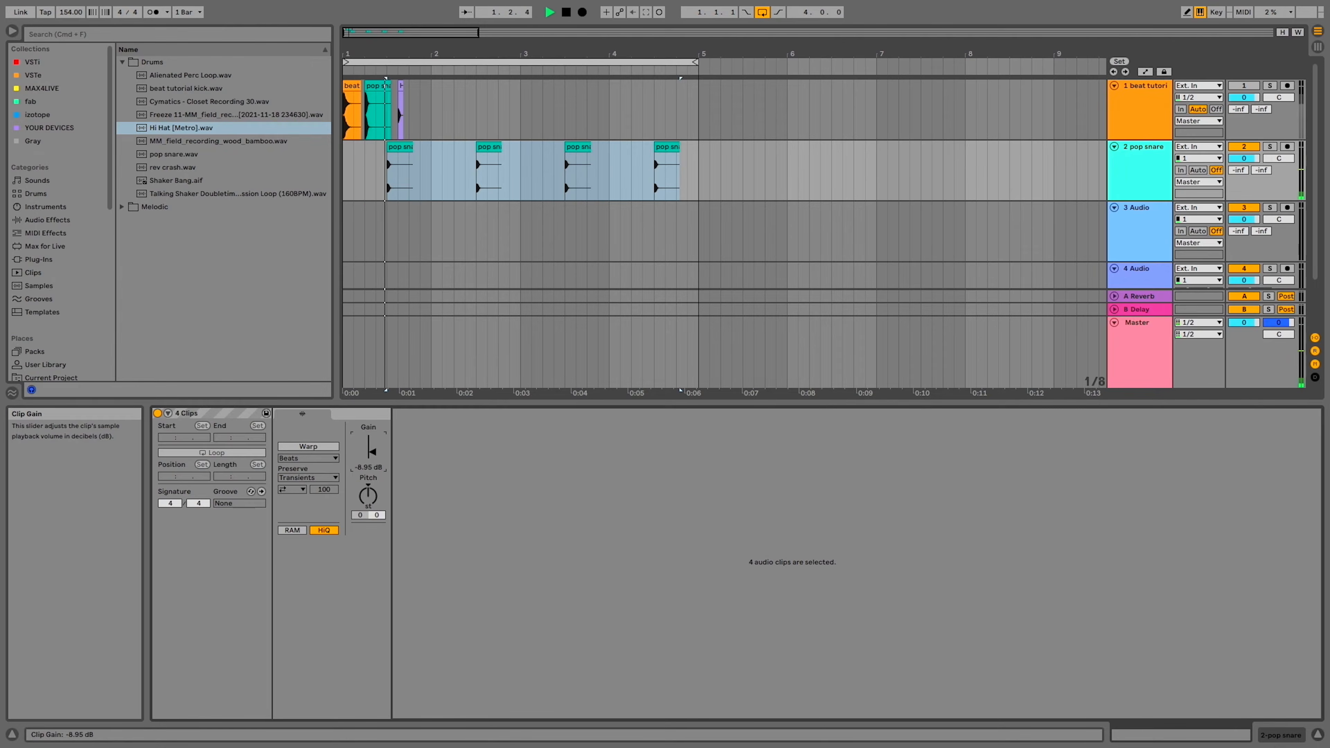
# Shorten the first pop snare clip on the second track to about 0.156 s and shape a steep fade-out curve across it
pyautogui.click(382, 171)
pyautogui.scroll(5, 380, 171)
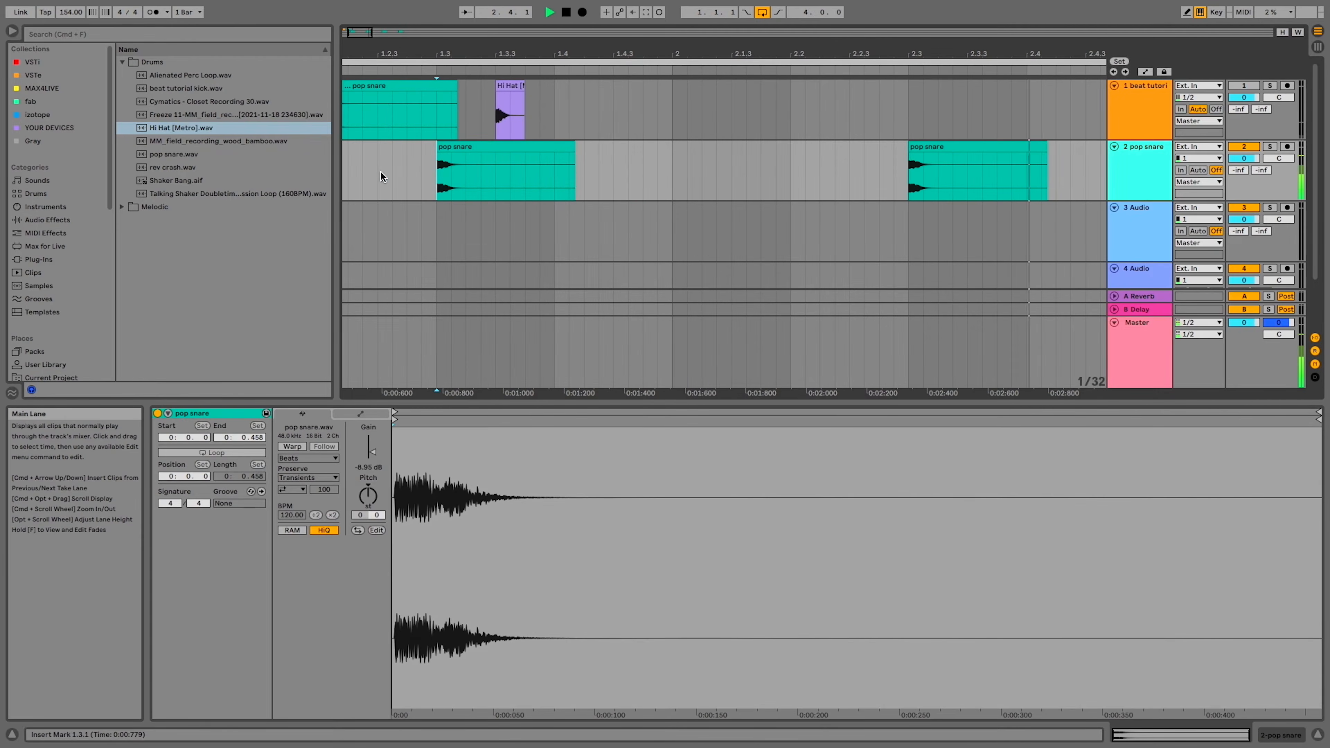
pyautogui.moveTo(573, 157); pyautogui.dragTo(452, 189)
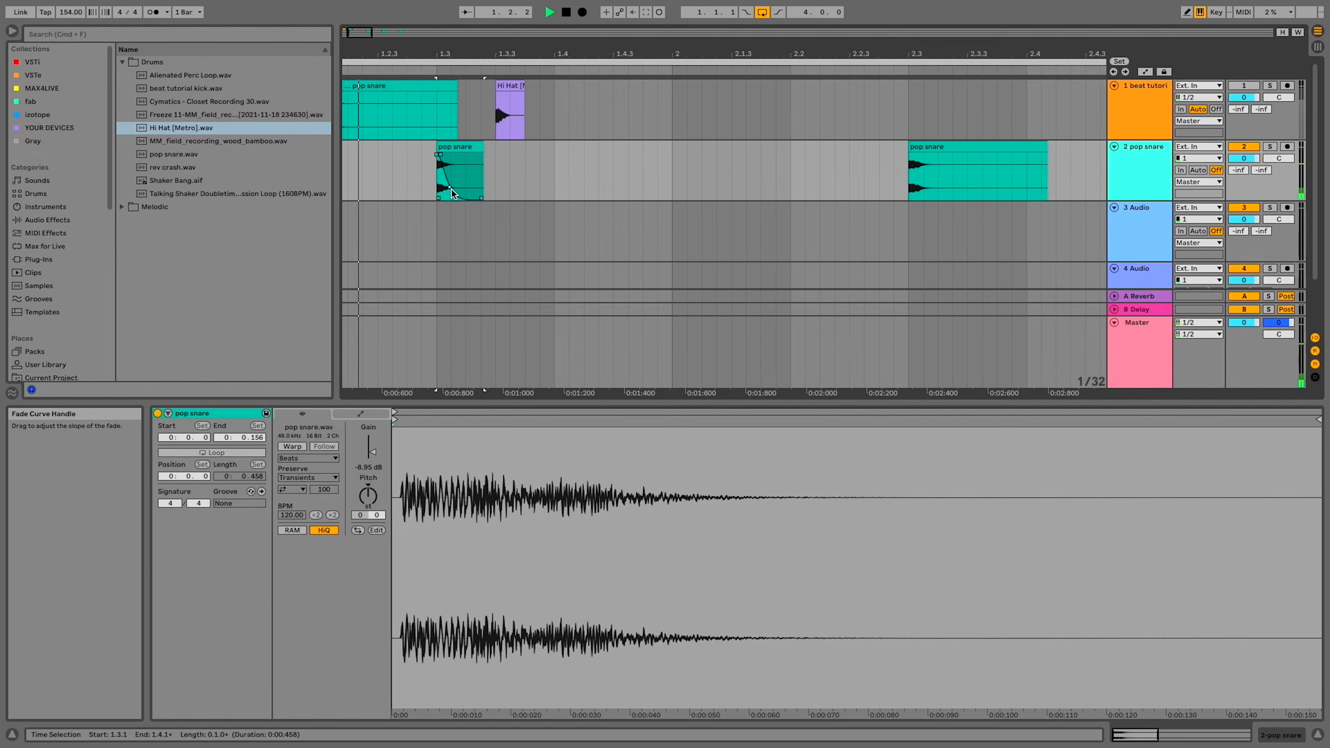
# Delete the snares in bars 2 to 4 and duplicate bar 1 with the shortened snare three times in their place
pyautogui.scroll(-5, 454, 188)
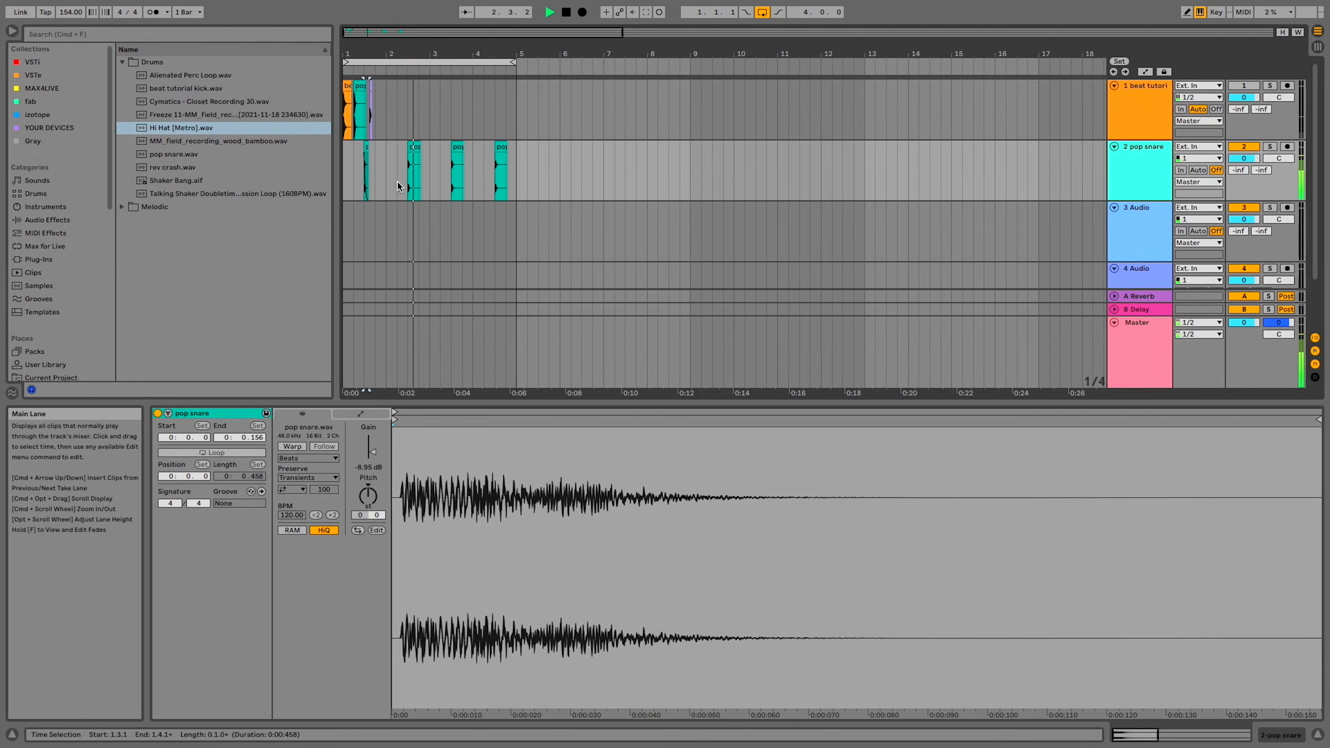
pyautogui.moveTo(397, 180); pyautogui.dragTo(564, 180)
pyautogui.moveTo(386, 178); pyautogui.dragTo(332, 180)
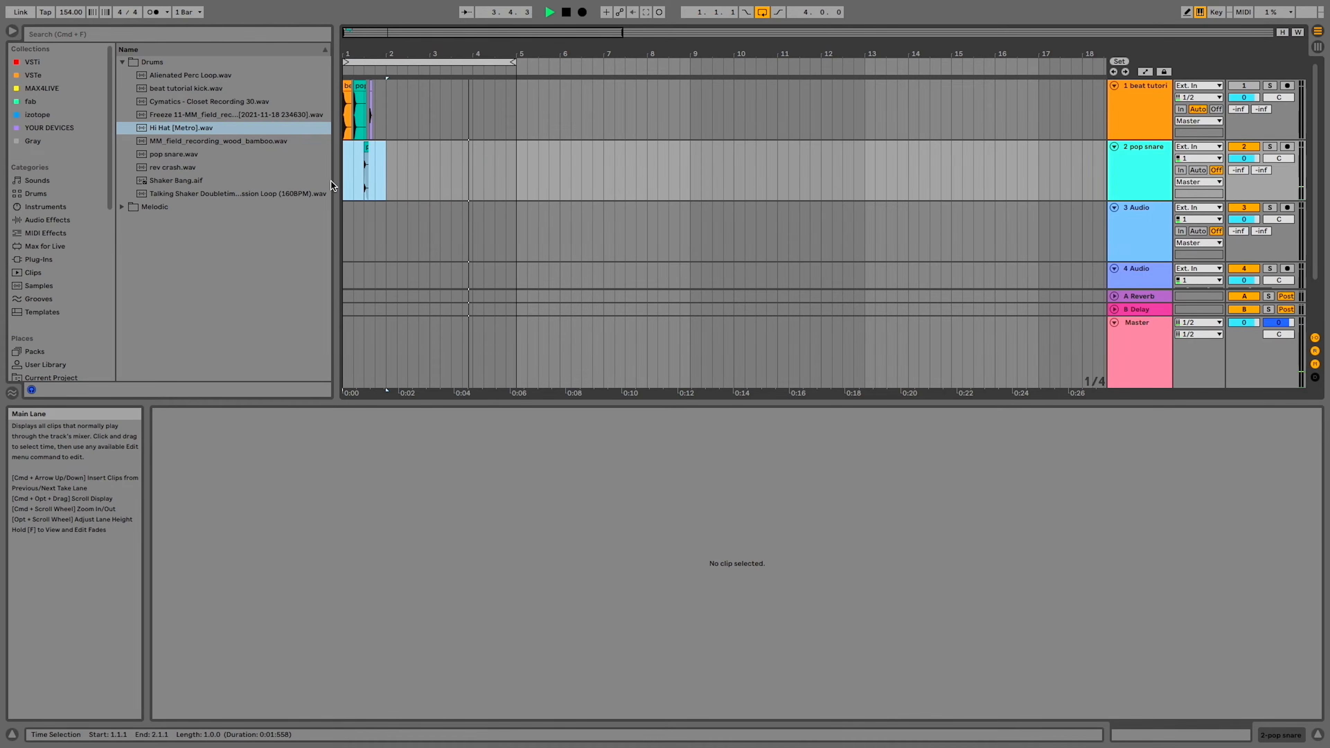
pyautogui.press('super+d')
pyautogui.press('super+d')
pyautogui.press('super+d')
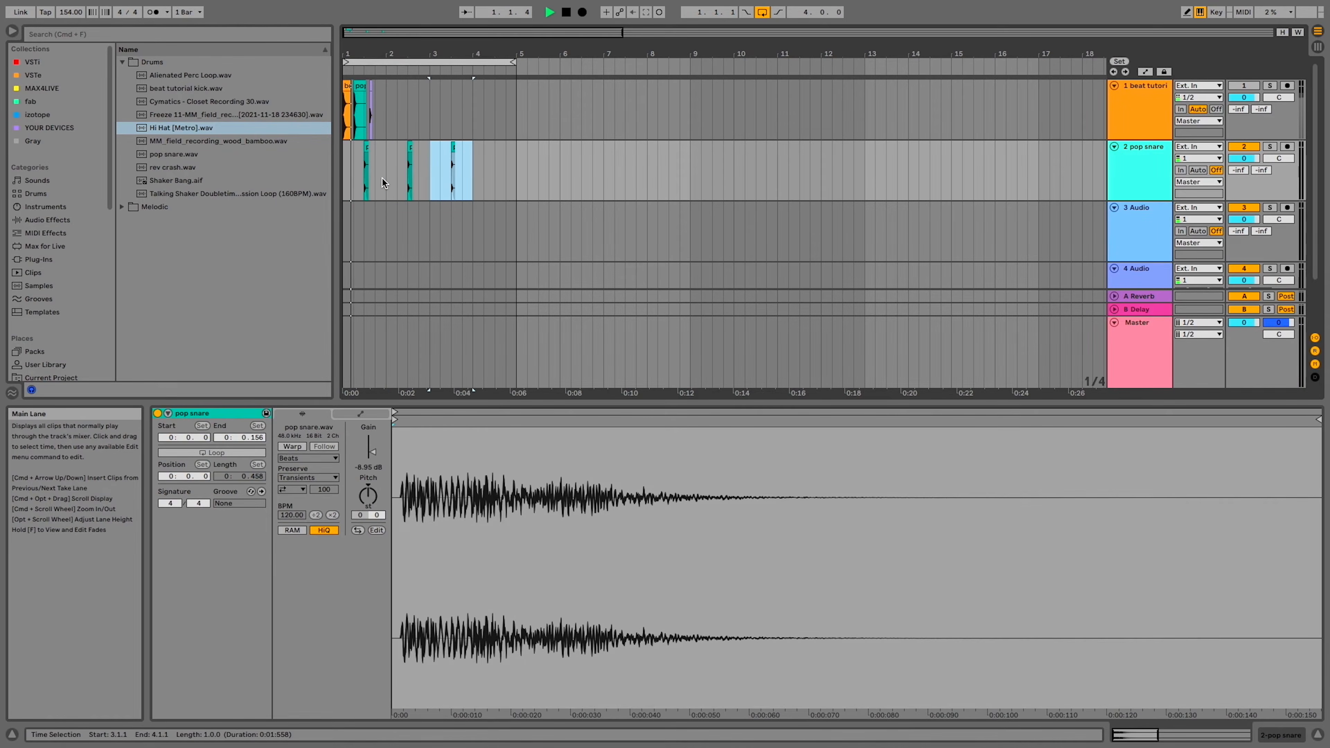
# Paste the Hi Hat clip onto the third track at 1.1.1, duplicate it on every eighth note through bar 4, and play the loop
pyautogui.scroll(3, 367, 190)
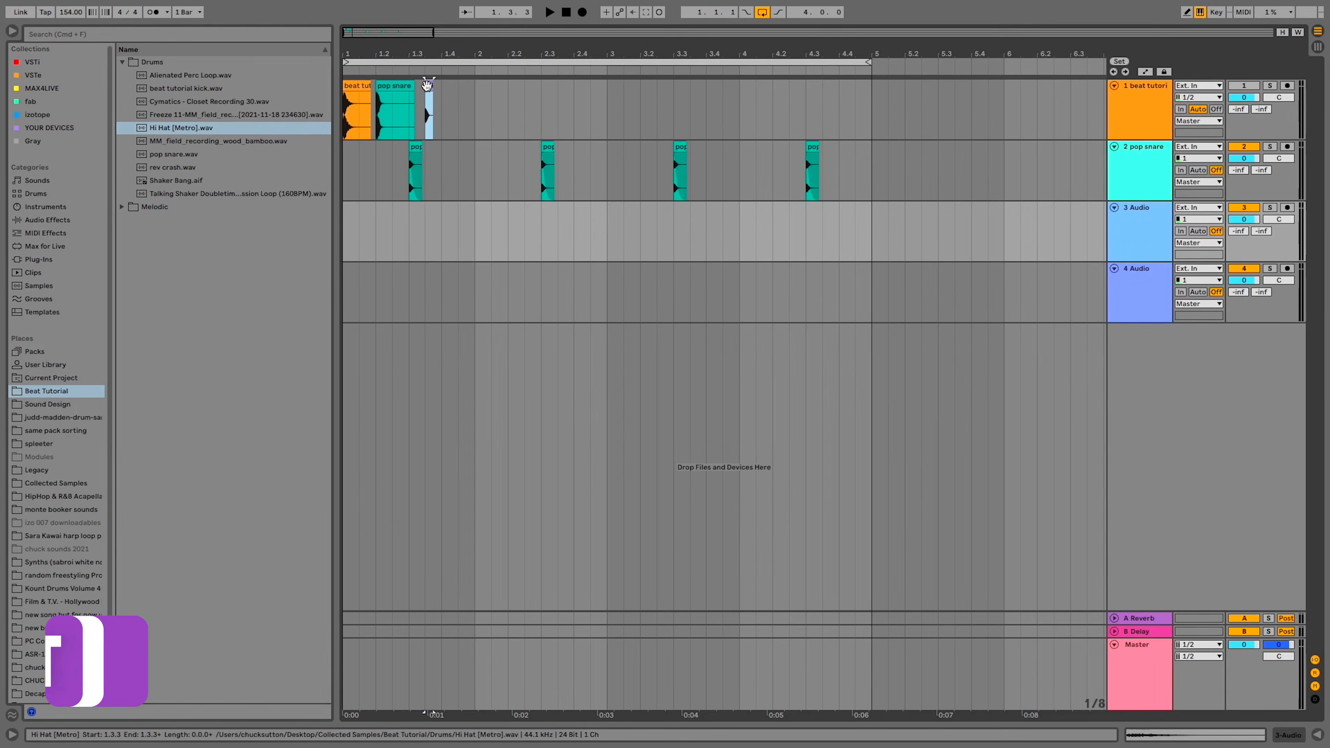
pyautogui.click(352, 220)
pyautogui.press('super+v')
pyautogui.press('super+d')
pyautogui.press('super+d')
pyautogui.press('super+d')
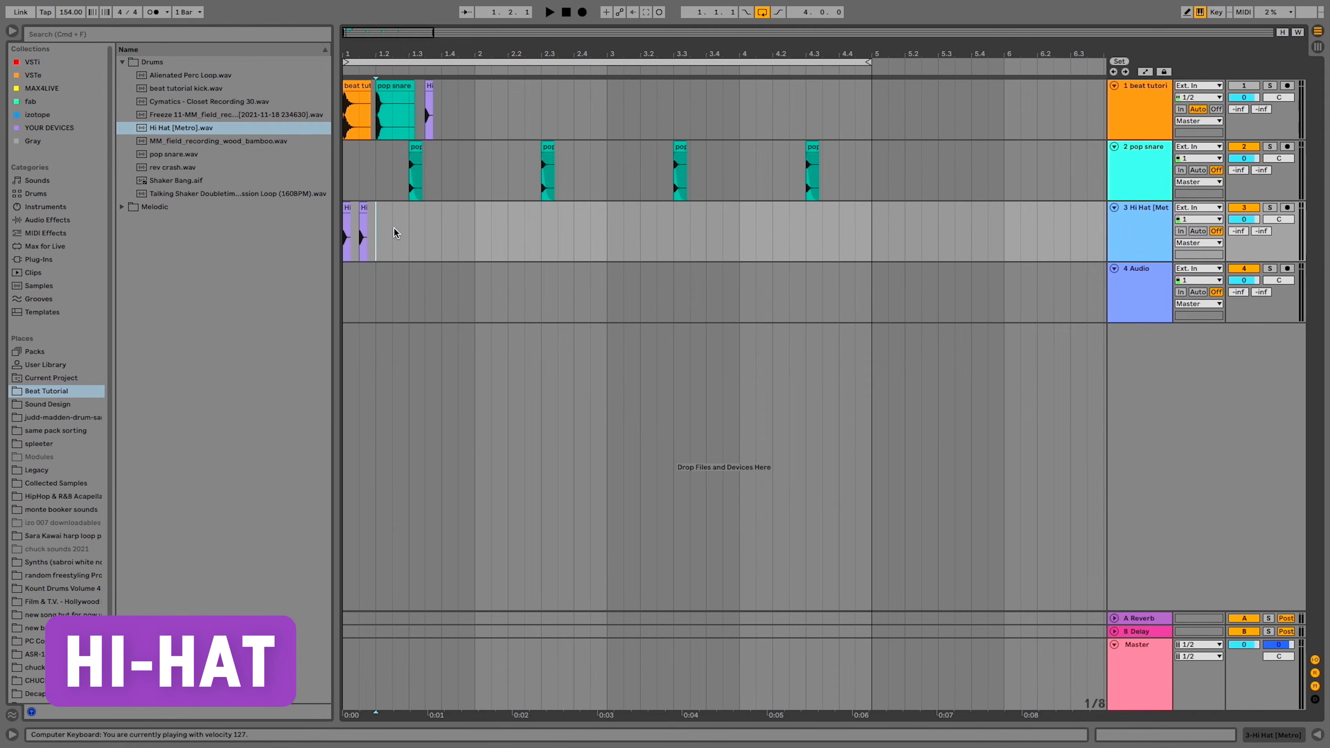
pyautogui.moveTo(402, 231); pyautogui.dragTo(306, 233)
pyautogui.press('super+d')
pyautogui.press('super+d')
pyautogui.press('super+d')
pyautogui.press('super+d')
pyautogui.press('super+d')
pyautogui.press('super+d')
pyautogui.press('super+d')
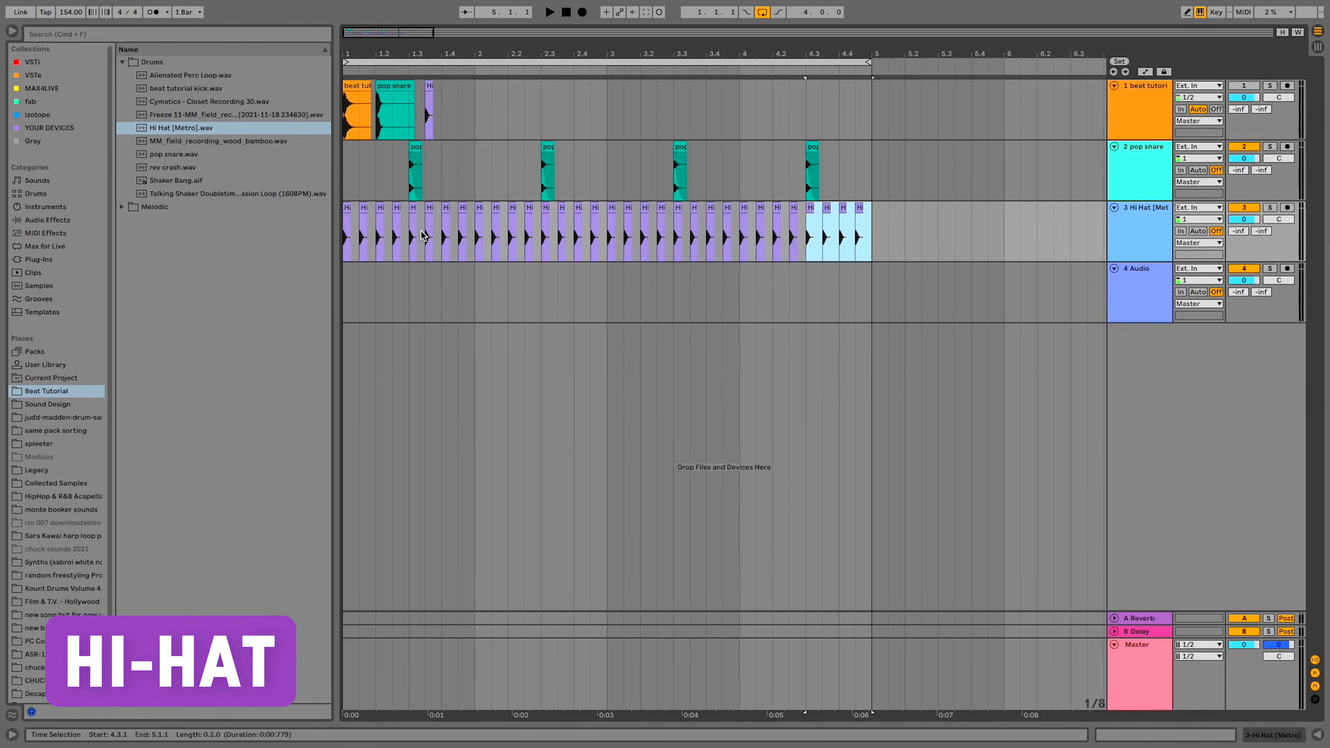
pyautogui.click(343, 235)
pyautogui.press('space')
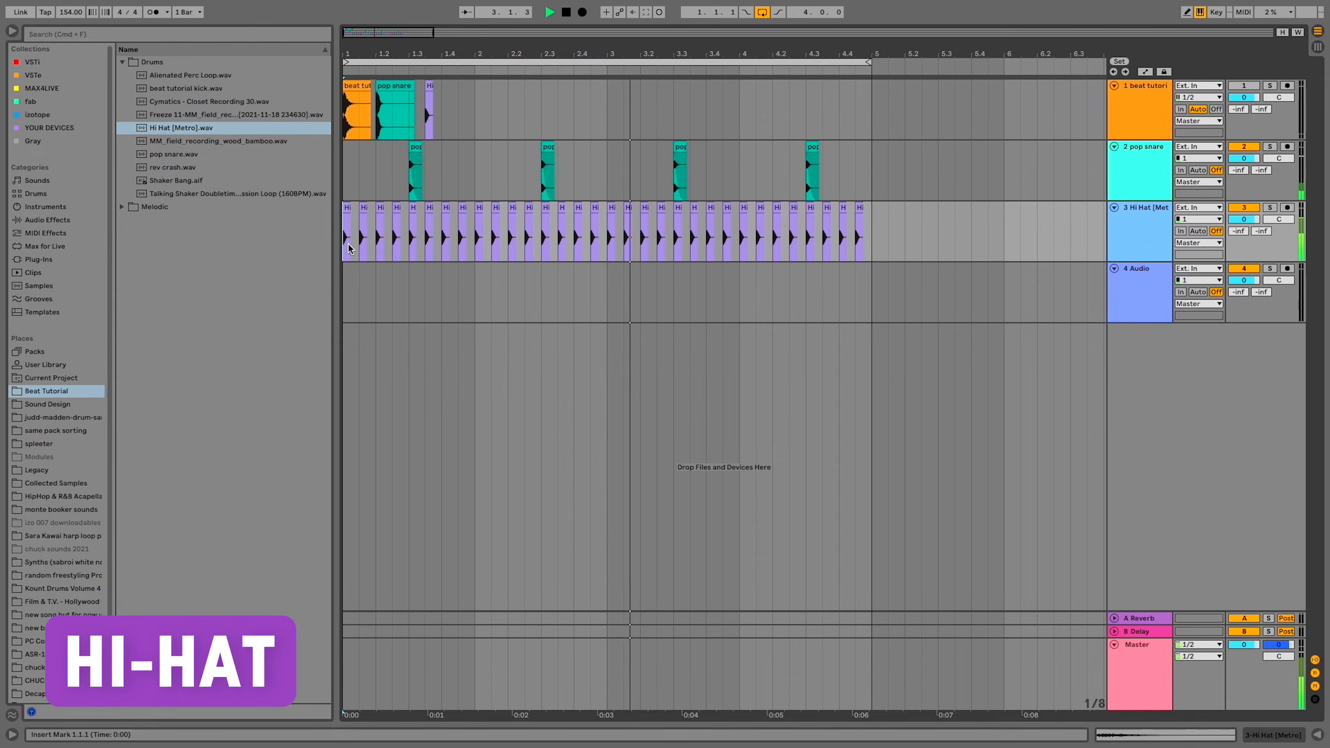
# Shape full-length fade-outs with differing curves on the first four hi-hat clips, making the second and fourth steep and the third gentler, while auditioning them
pyautogui.scroll(8, 348, 243)
pyautogui.hscroll(-2, 348, 244)
pyautogui.press('space')
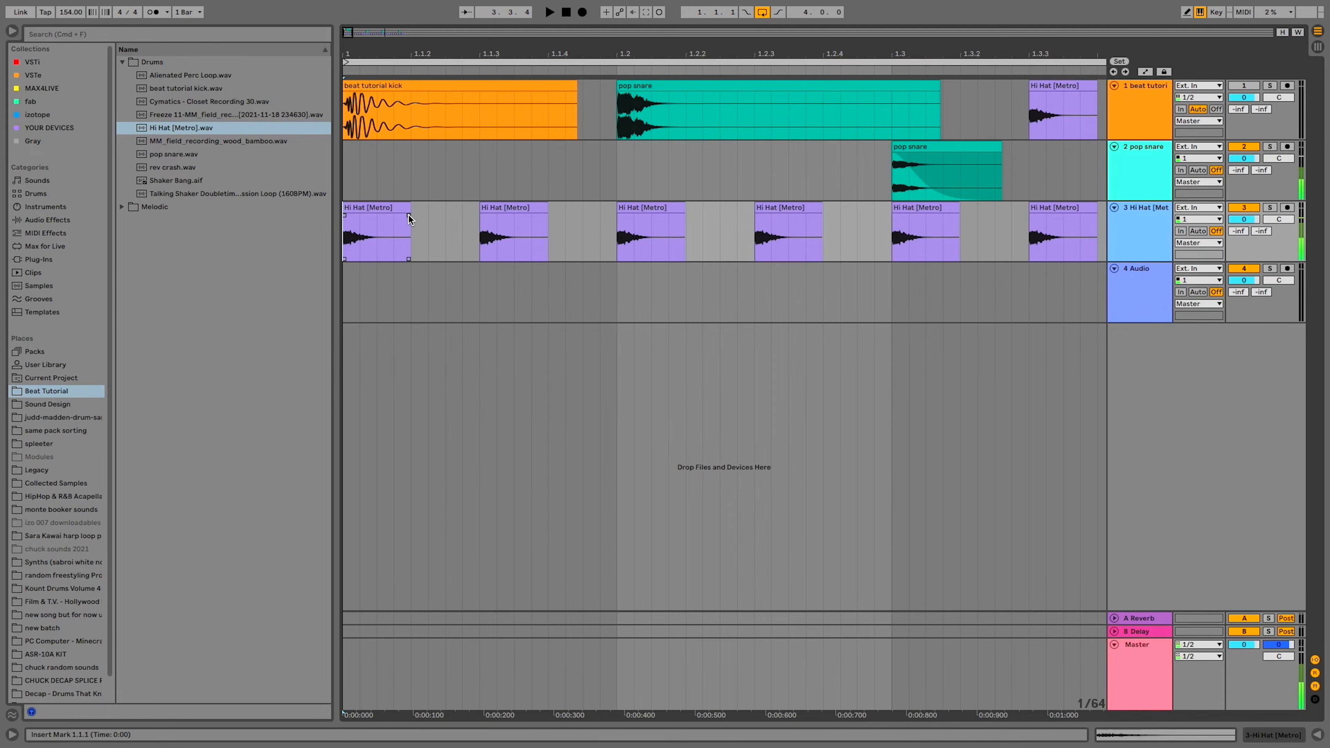
pyautogui.press('space')
pyautogui.moveTo(408, 215); pyautogui.dragTo(356, 252)
pyautogui.press('space')
pyautogui.moveTo(547, 215); pyautogui.dragTo(496, 247)
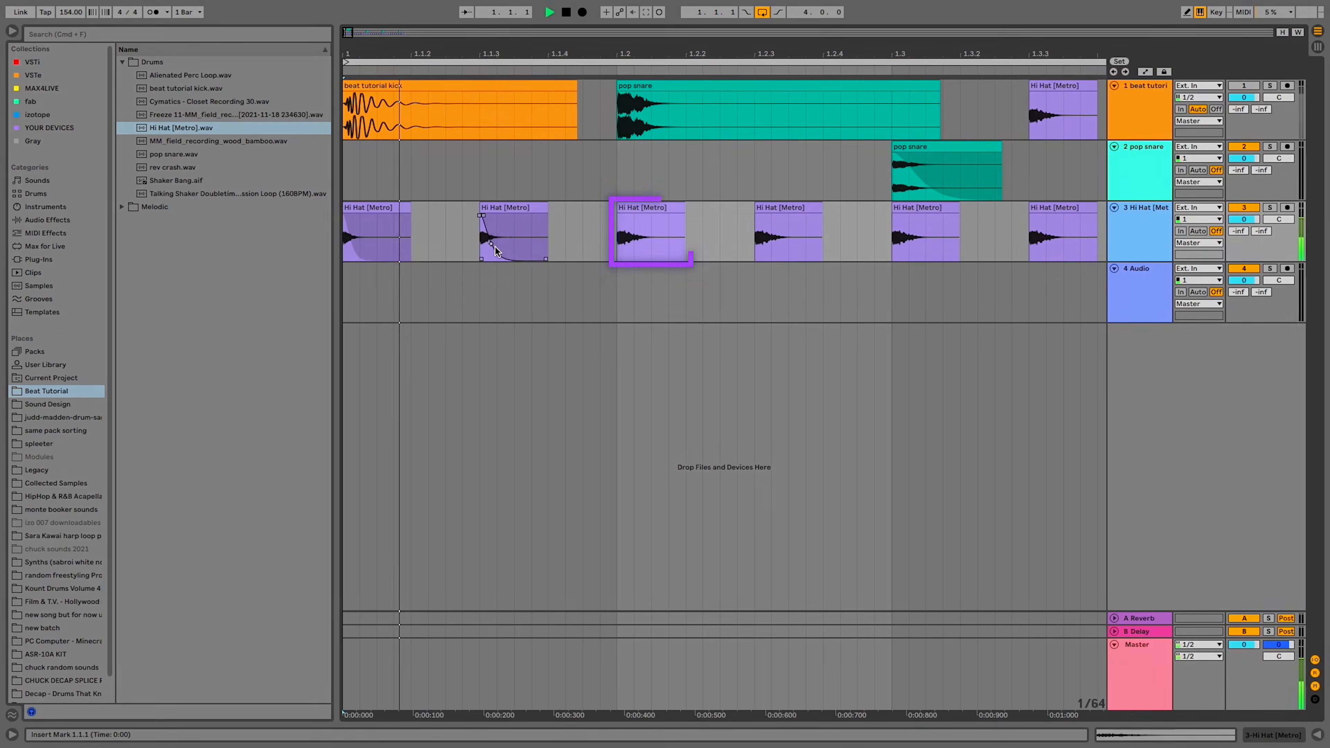
pyautogui.moveTo(683, 215); pyautogui.dragTo(602, 218)
pyautogui.press('space')
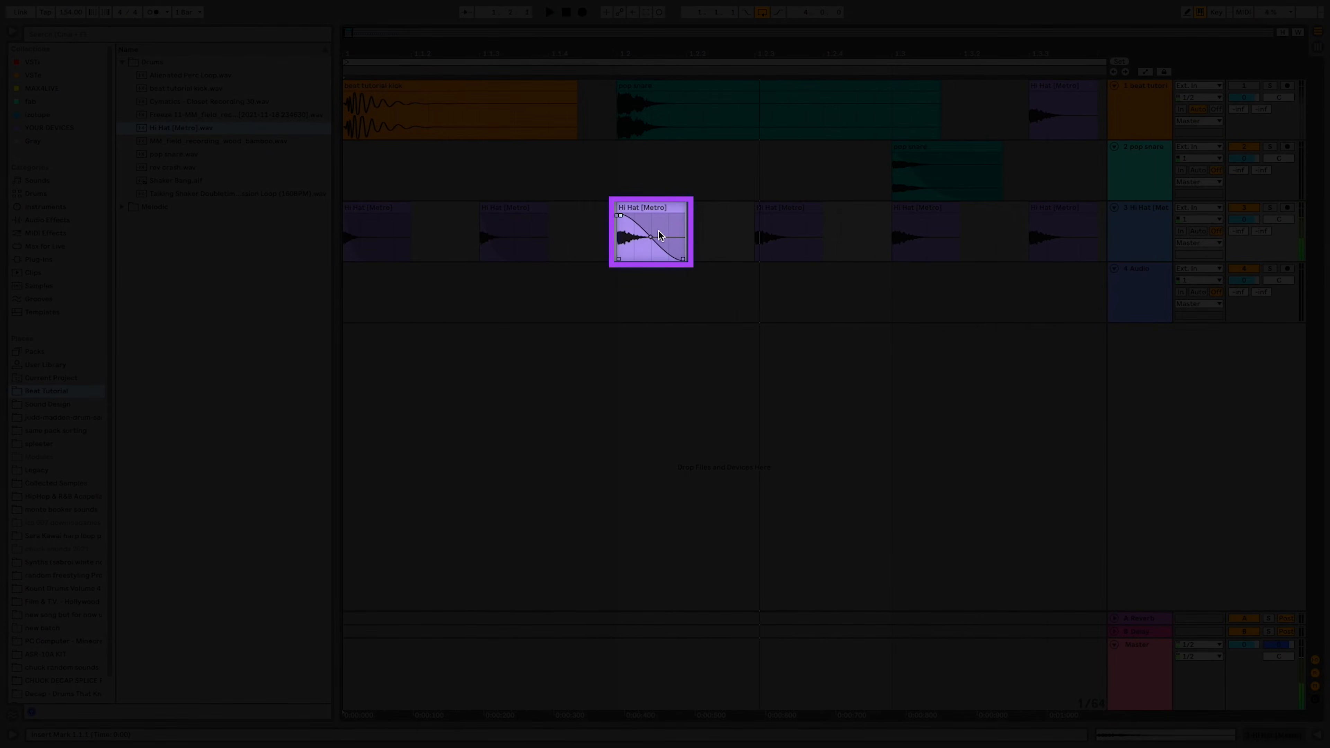
pyautogui.moveTo(795, 237); pyautogui.dragTo(763, 243)
pyautogui.press('space')
pyautogui.press('space')
# Delete the hi-hats after the first four, duplicate the faded group of four through the end of bar 4, and play the loop
pyautogui.scroll(-5, 565, 231)
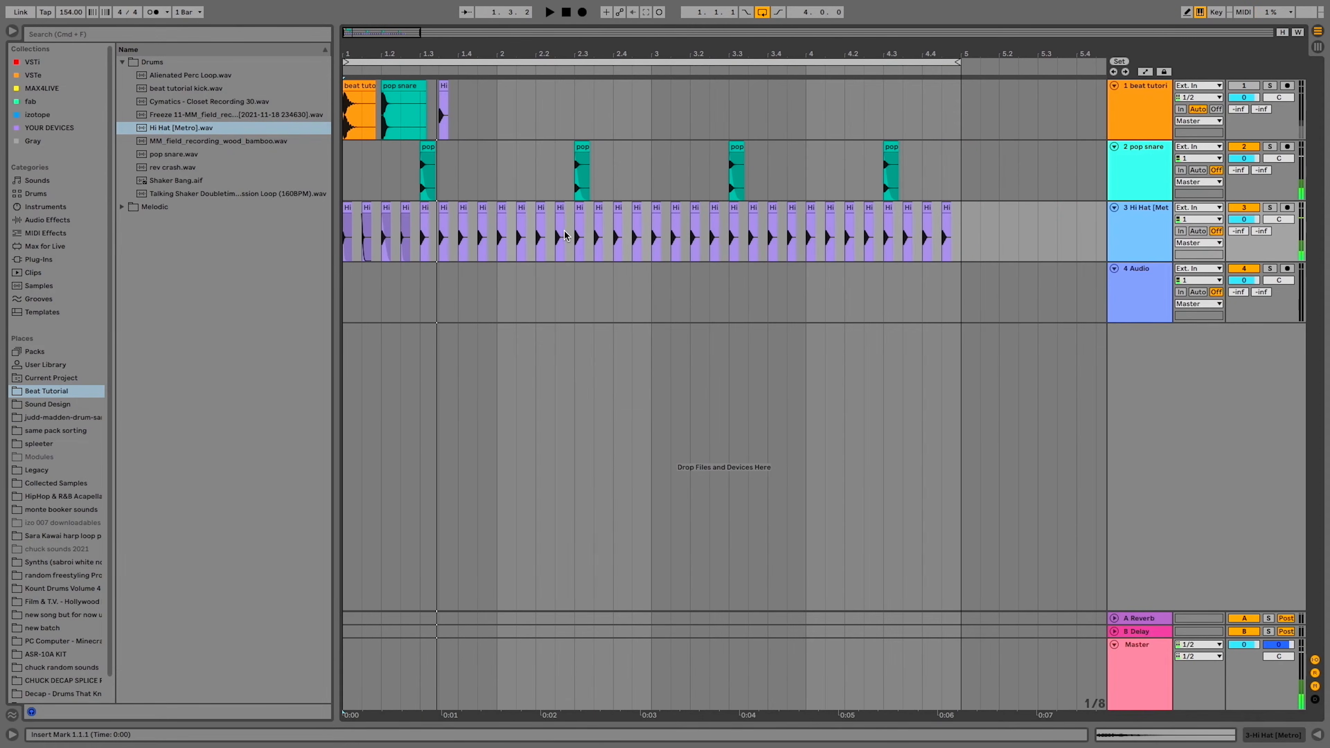
pyautogui.moveTo(427, 237); pyautogui.dragTo(967, 234)
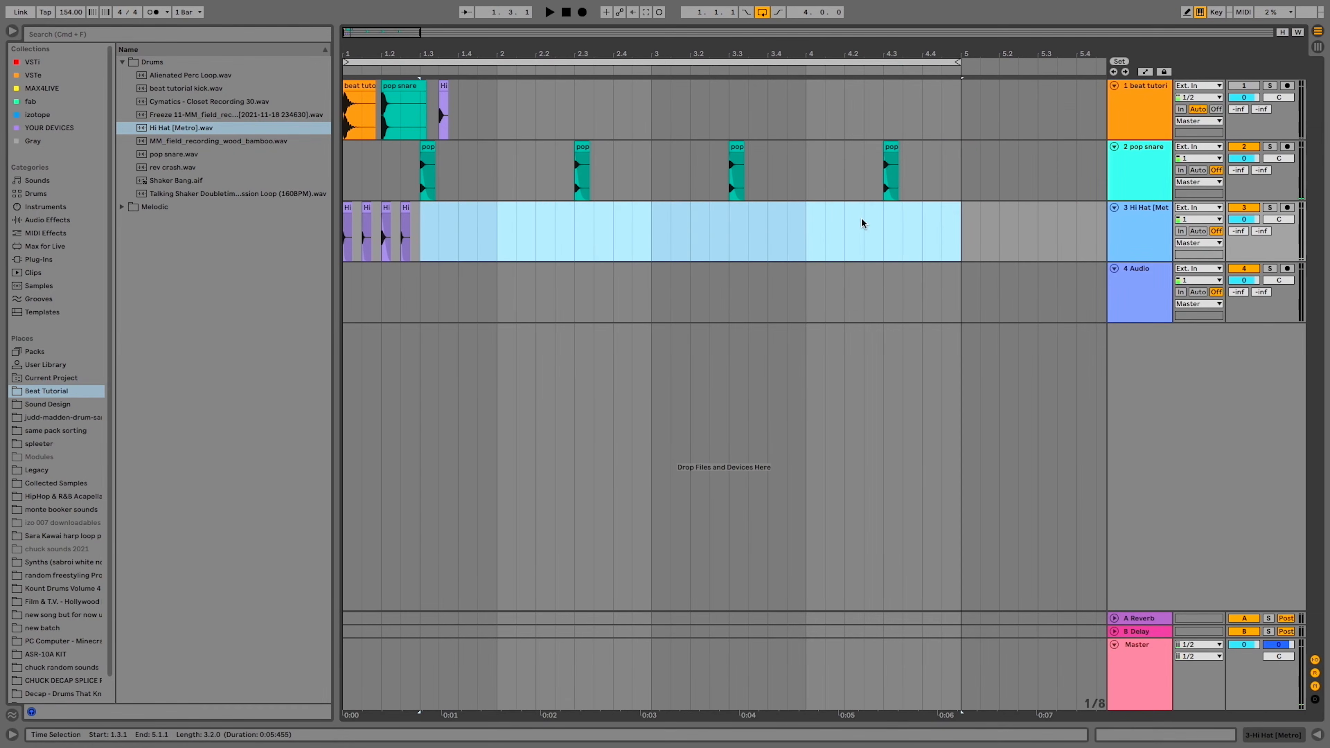
pyautogui.moveTo(417, 236); pyautogui.dragTo(314, 245)
pyautogui.press('super+d')
pyautogui.press('super+d')
pyautogui.press('super+d')
pyautogui.press('super+d')
pyautogui.press('super+d')
pyautogui.press('super+d')
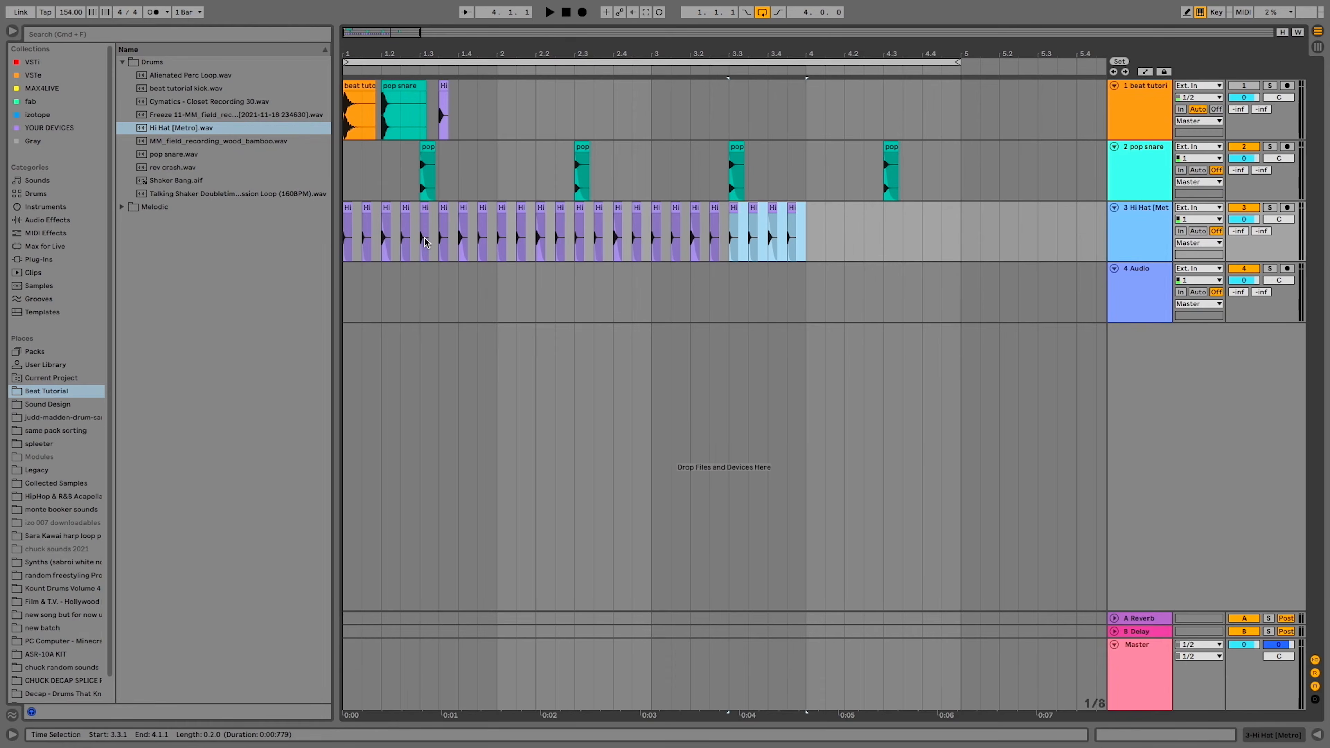
pyautogui.press('super+d')
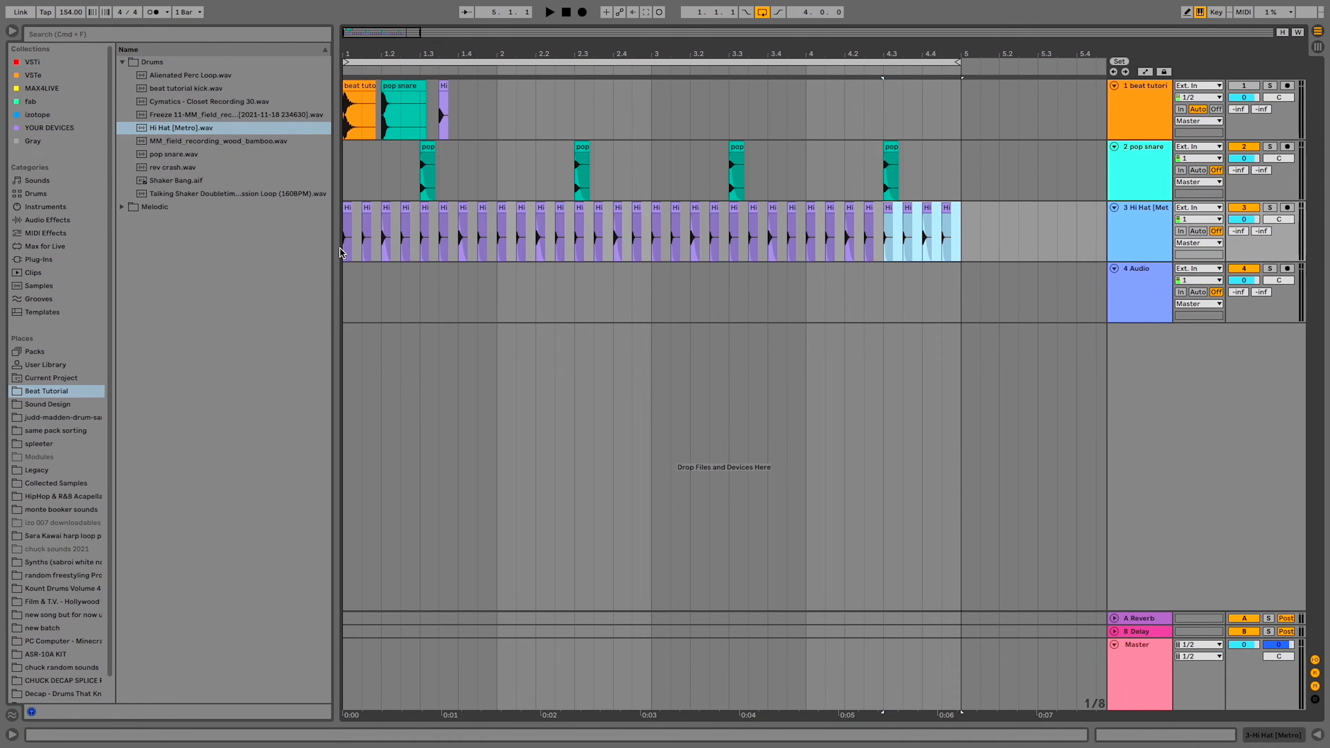
pyautogui.click(343, 250)
pyautogui.press('space')
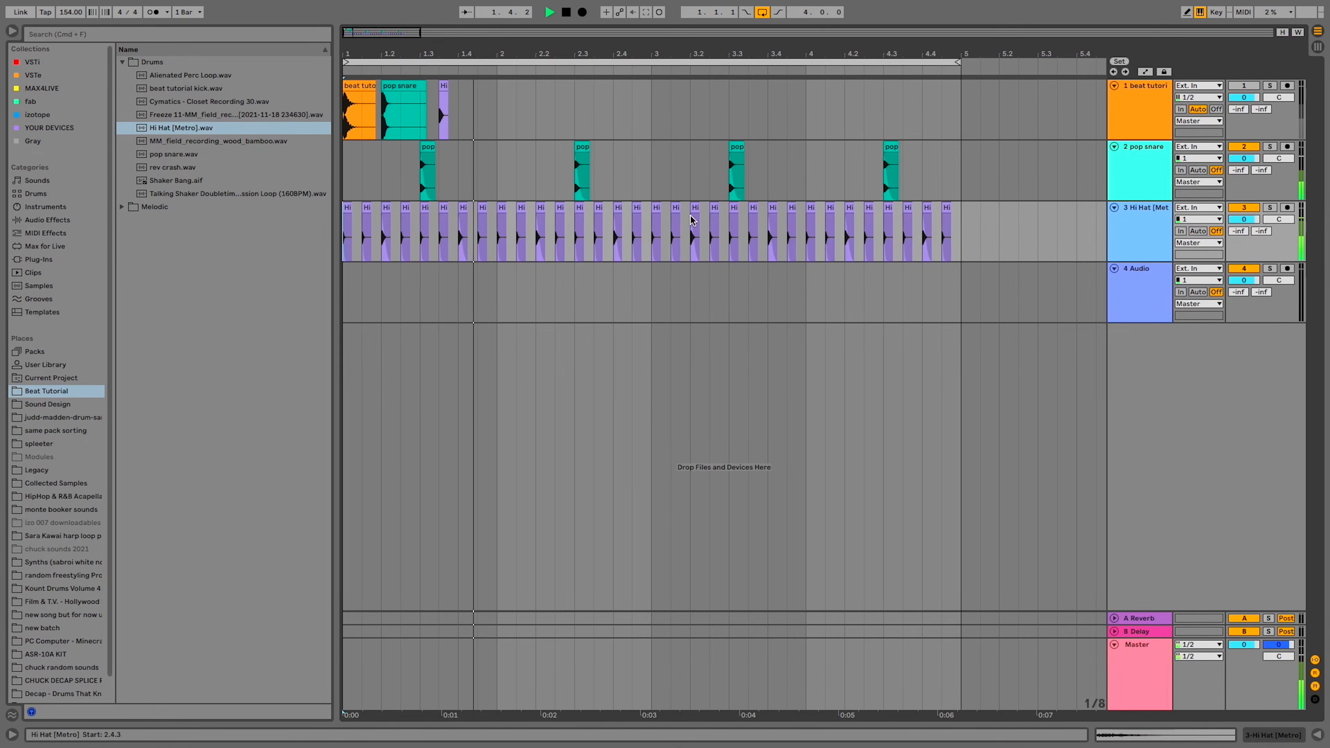
# Transpose all the hi-hat clips on the third track down to -1 semitone
pyautogui.doubleClick(948, 225)
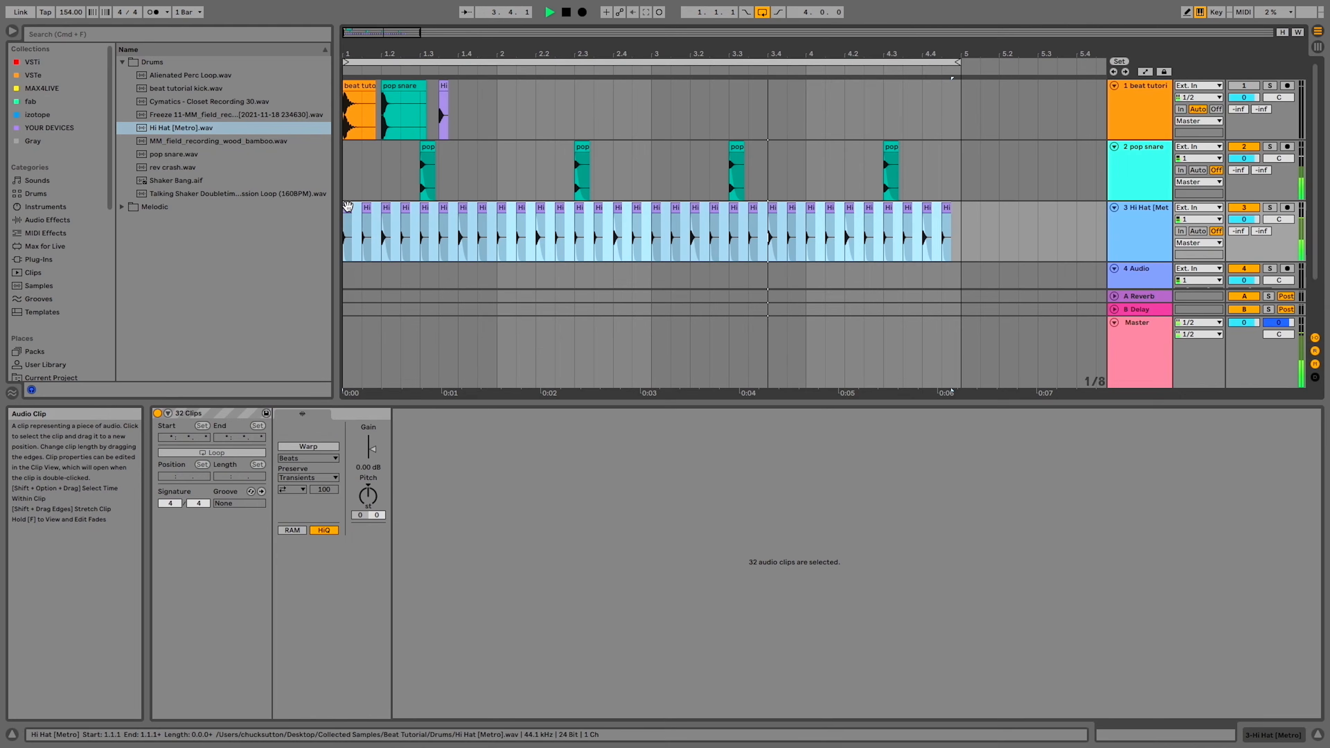
pyautogui.keyDown('shift'); pyautogui.click(365, 206); pyautogui.keyUp('shift')
pyautogui.moveTo(368, 495); pyautogui.dragTo(369, 500)
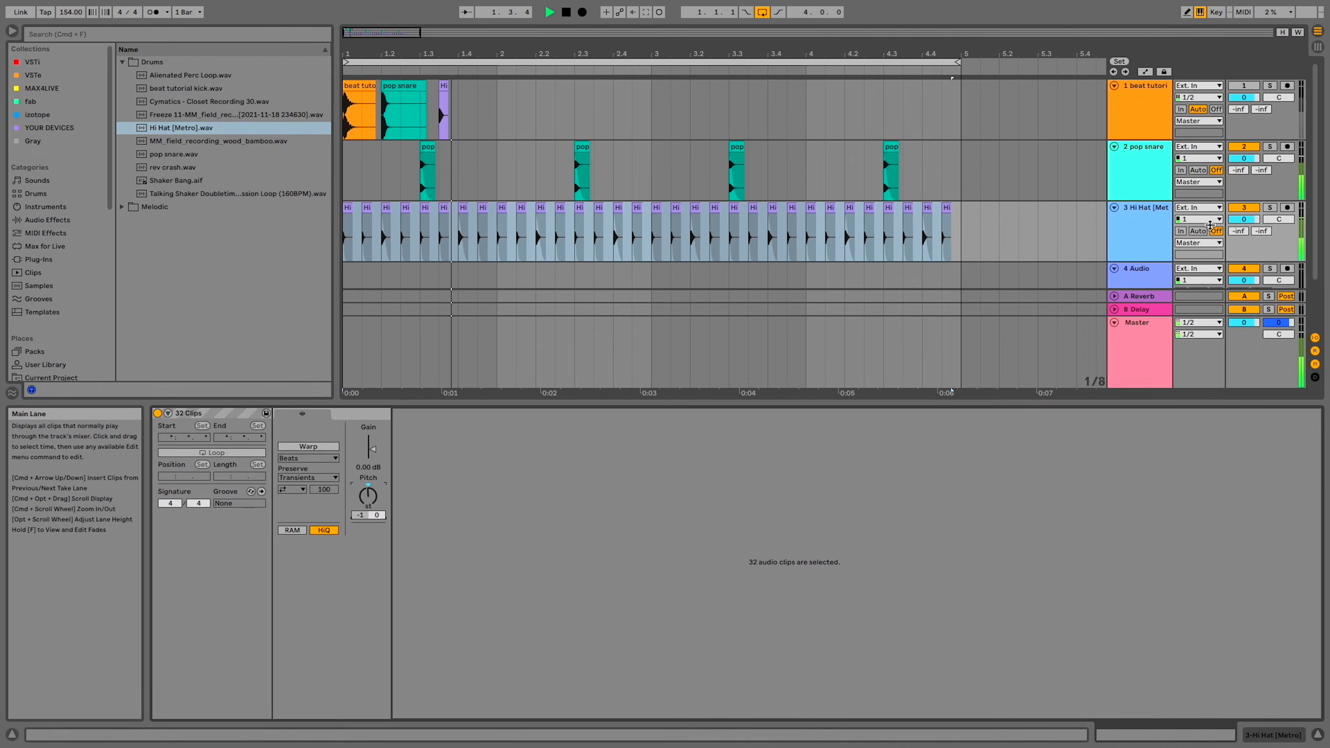
# Lower the volume of the third track, Hi Hat, to -3.2 dB
pyautogui.moveTo(1244, 219); pyautogui.dragTo(1244, 233)
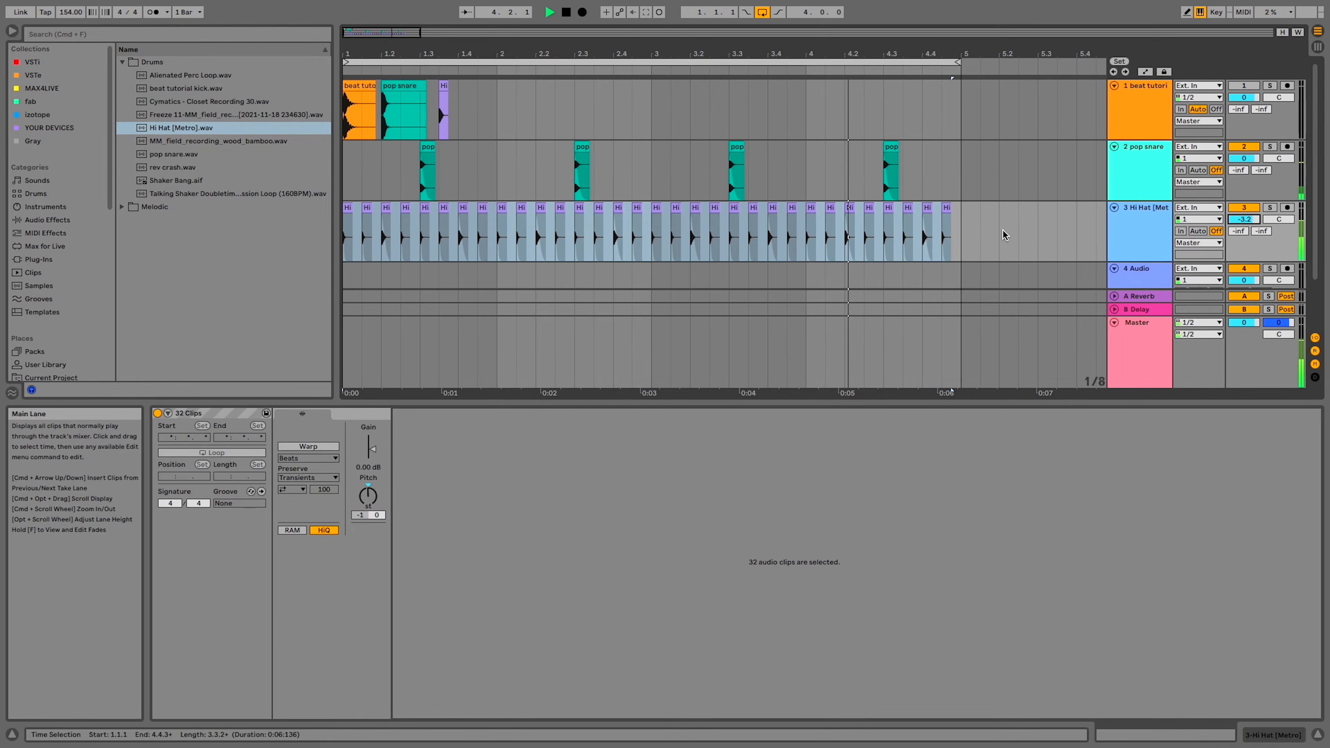
pyautogui.scroll(-2, 1002, 229)
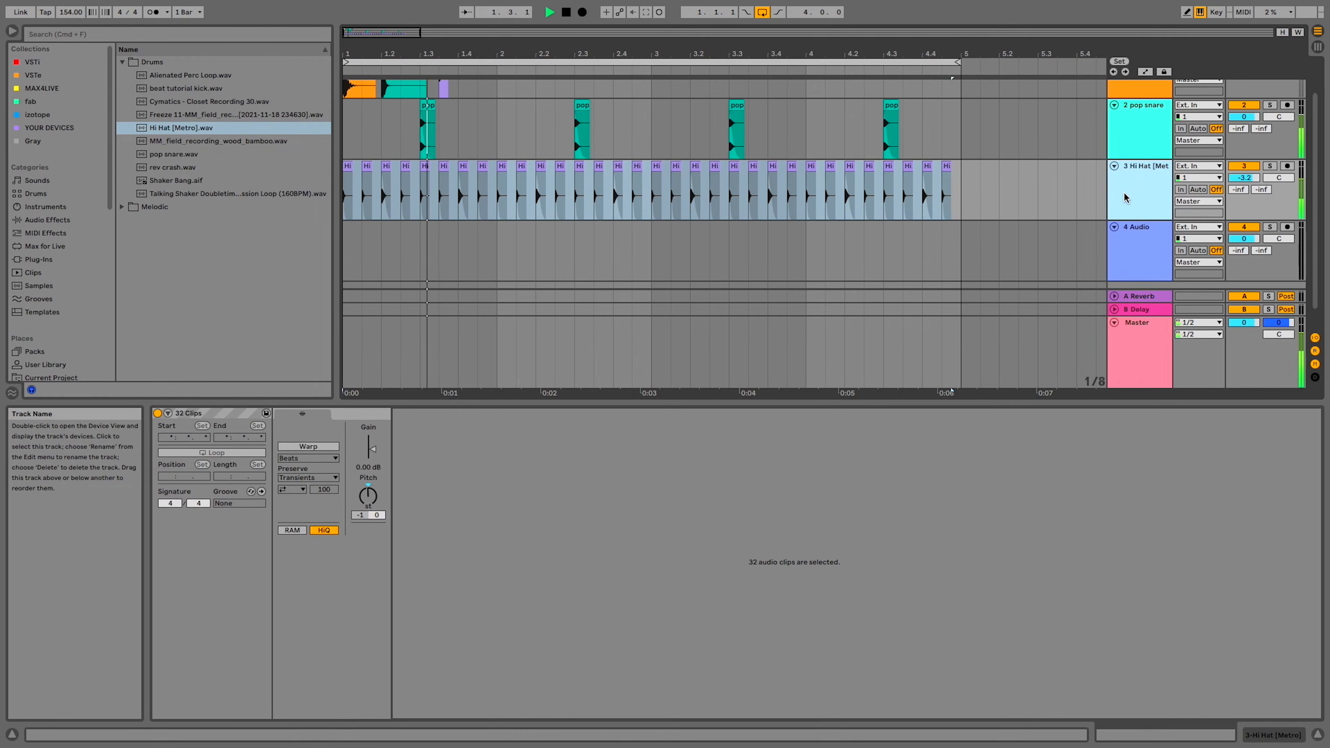
pyautogui.click(1133, 235)
pyautogui.scroll(2, 580, 163)
pyautogui.click(481, 183)
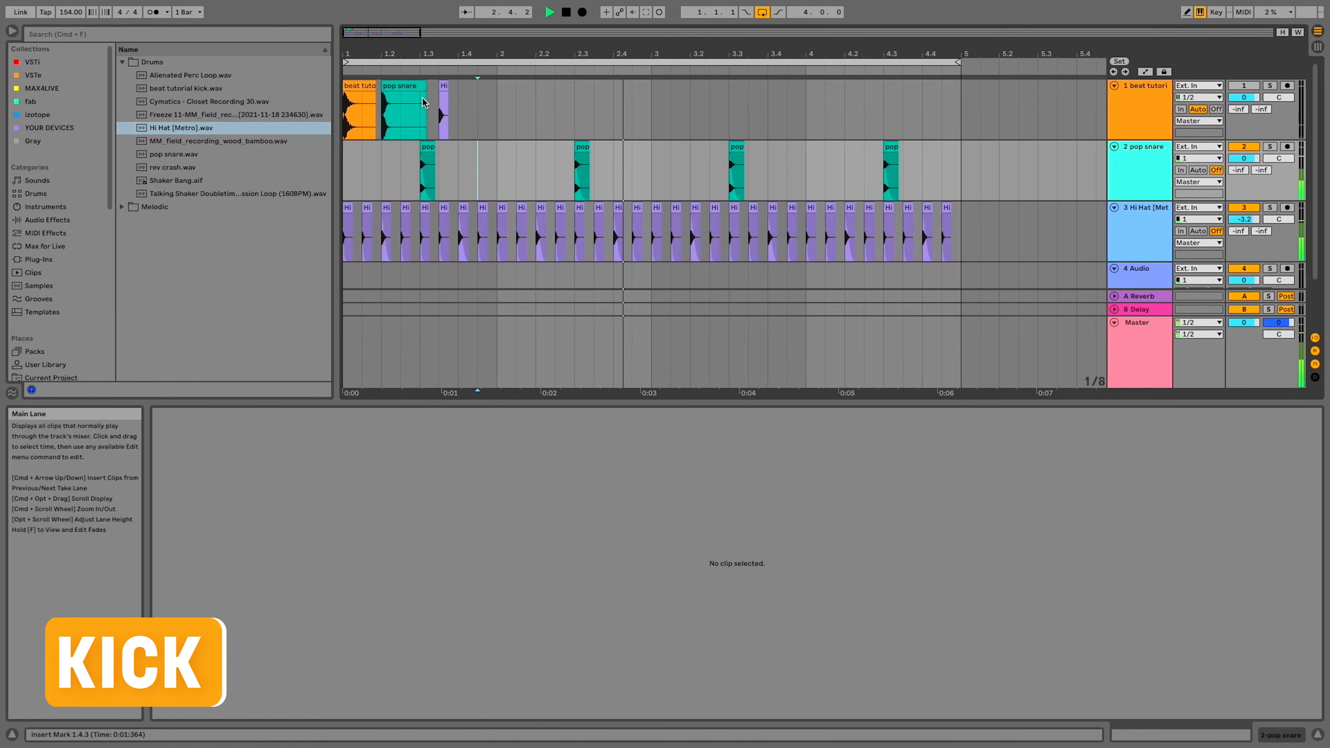
# Copy the kick clip from the first track and paste it onto the fourth track at 1.1.1, 2.2.1, 1.2.3 and 2.1.1
pyautogui.click(359, 86)
pyautogui.scroll(-2, 414, 160)
pyautogui.click(346, 229)
pyautogui.press('super+v')
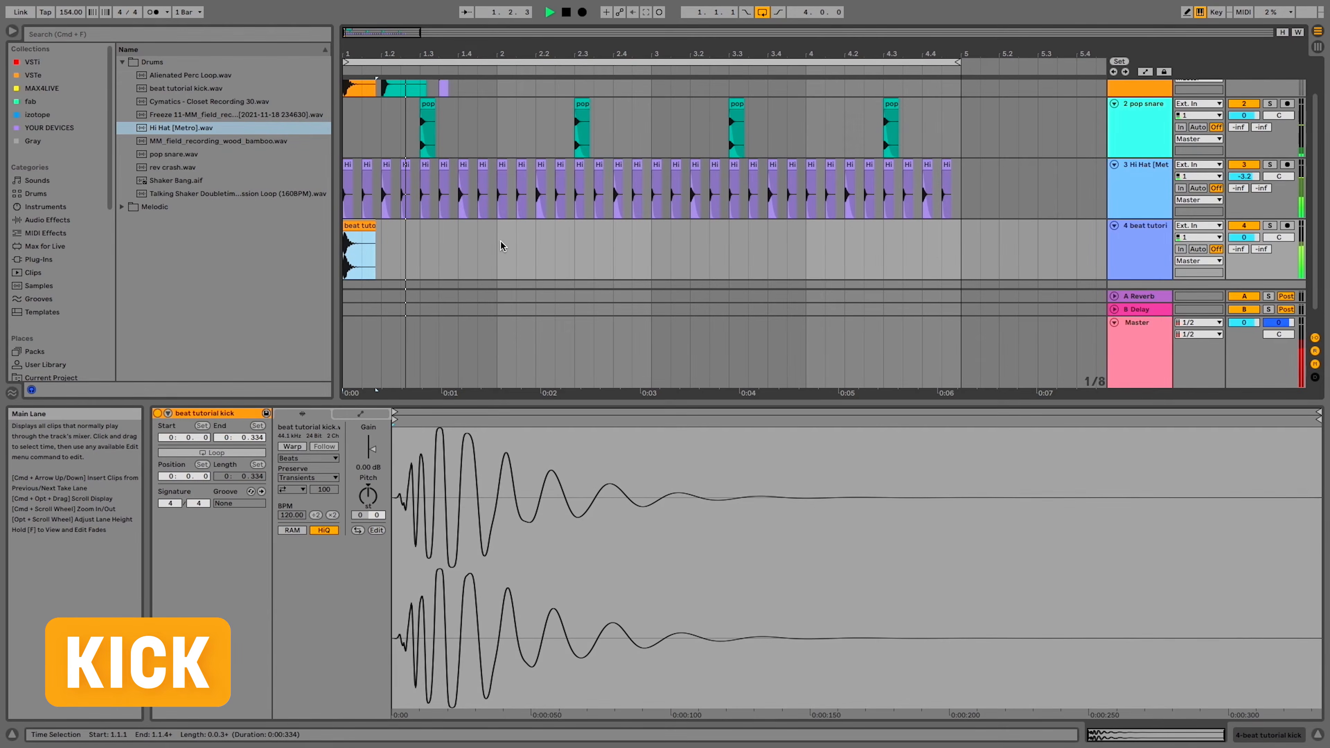
pyautogui.click(540, 245)
pyautogui.press('super+v')
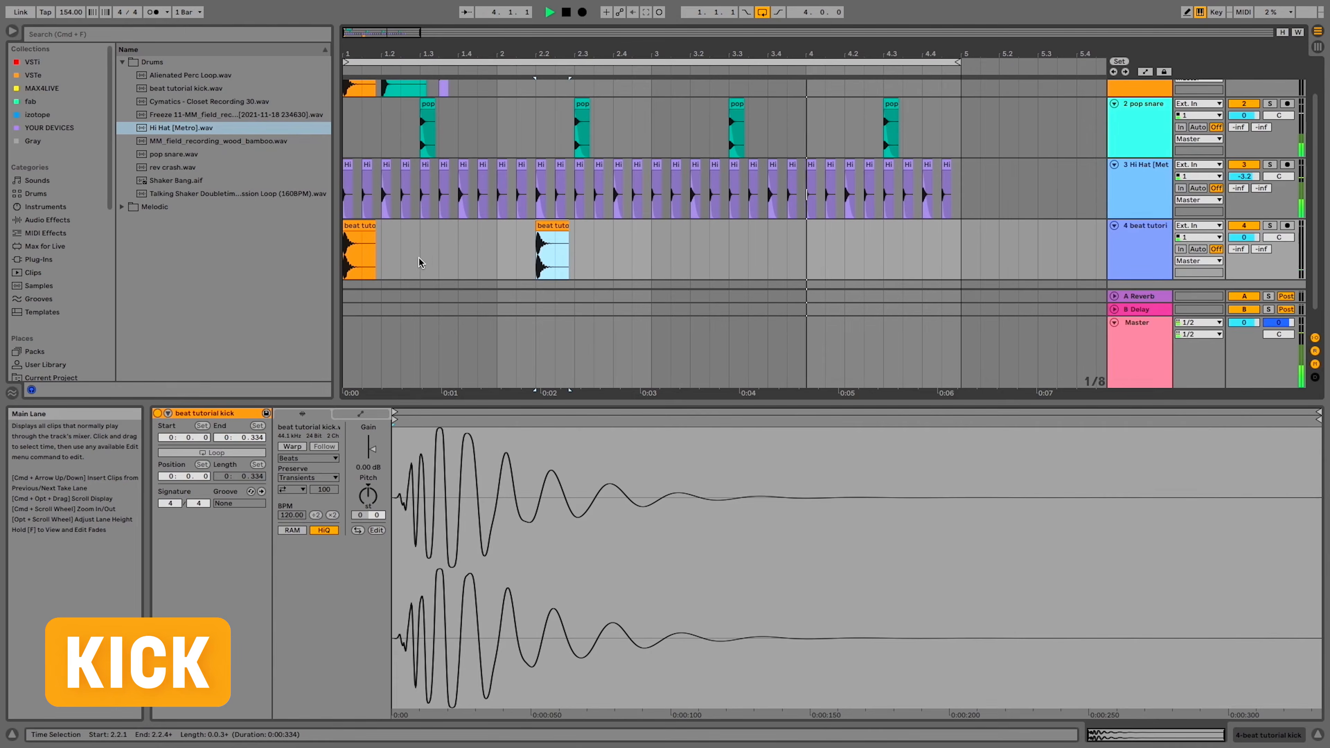
pyautogui.click(401, 265)
pyautogui.press('super+v')
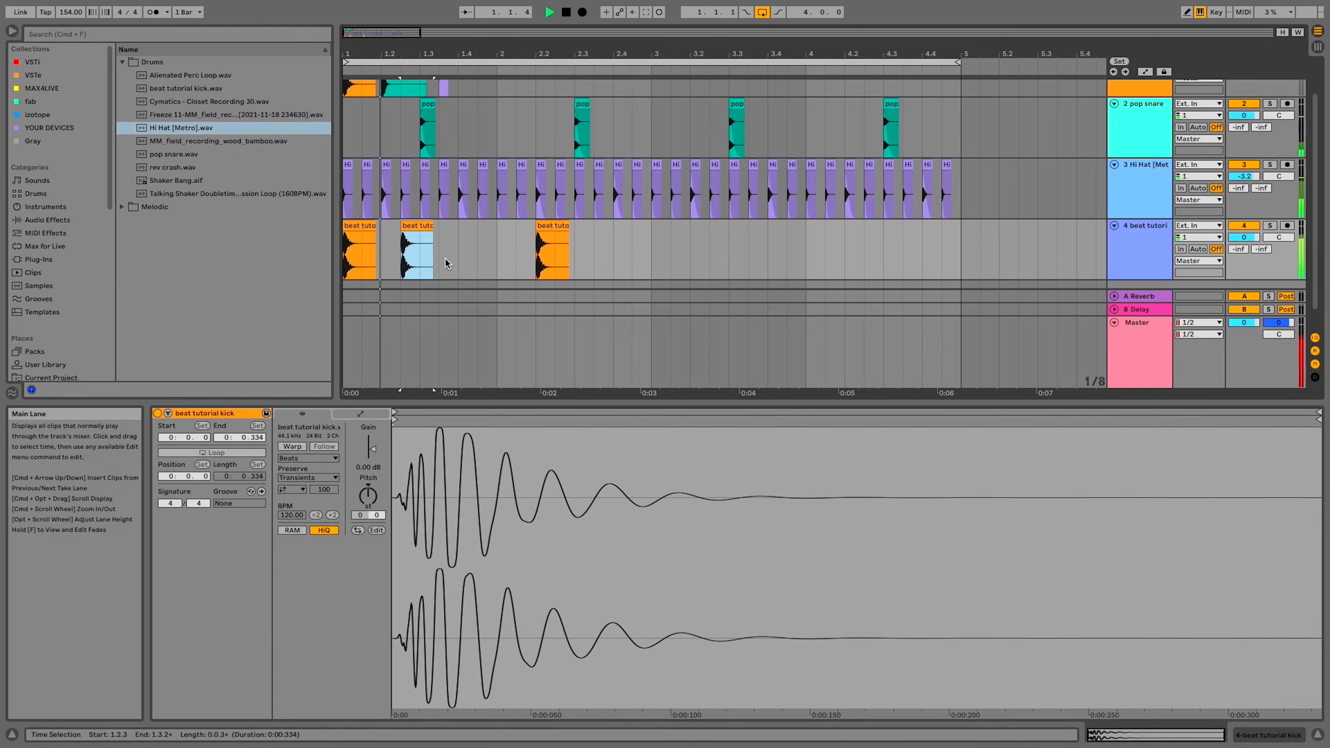
pyautogui.click(494, 259)
pyautogui.press('super+v')
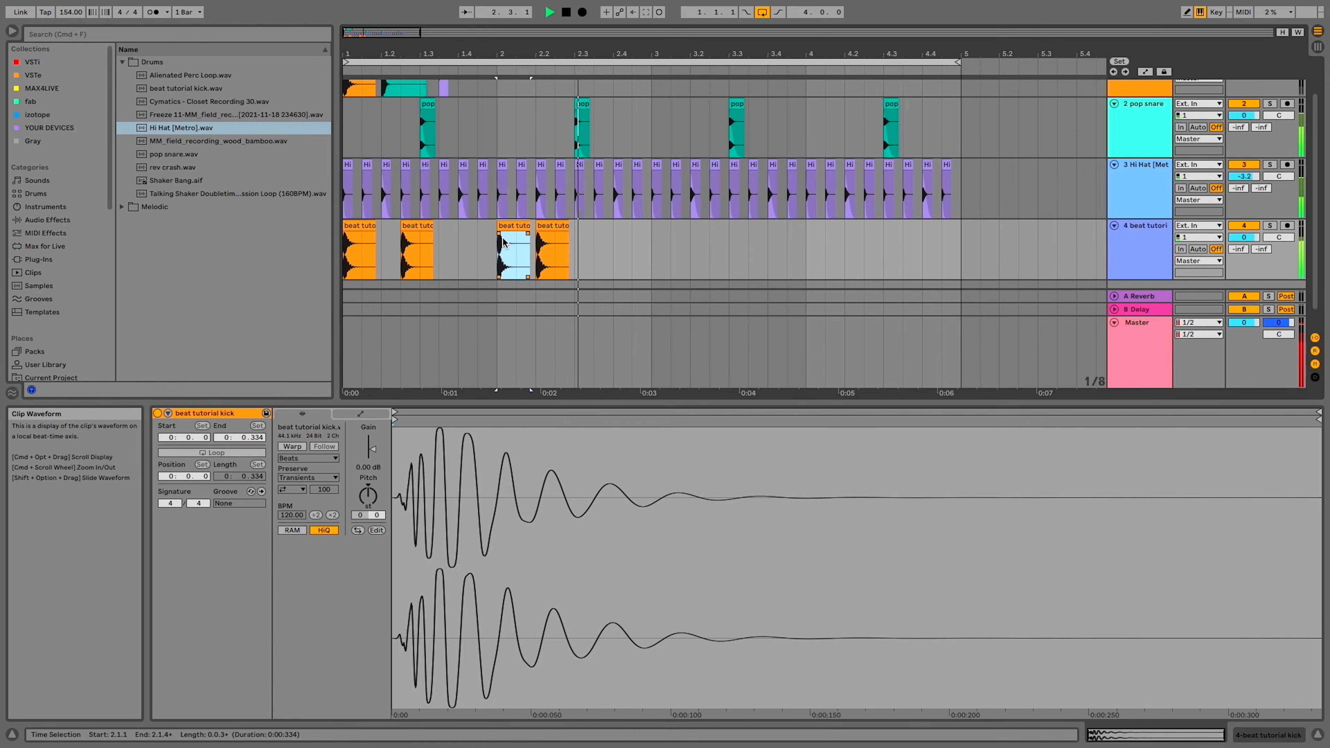
# Move the kick at 2.1.1 back to 1.4.3 and paste another kick at 2.3.3 on the fourth track
pyautogui.click(358, 236)
pyautogui.click(513, 231)
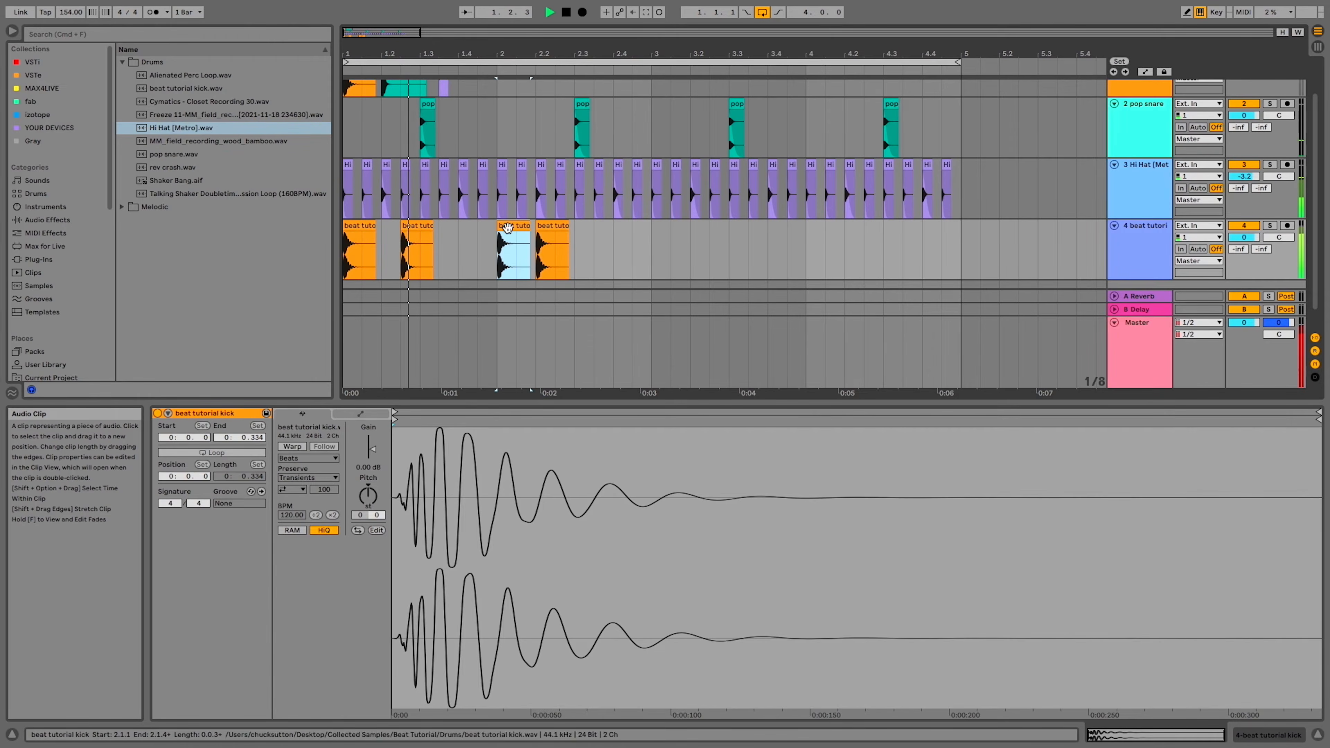
pyautogui.moveTo(513, 231); pyautogui.dragTo(493, 230)
pyautogui.click(601, 241)
pyautogui.press('space')
pyautogui.press('super+v')
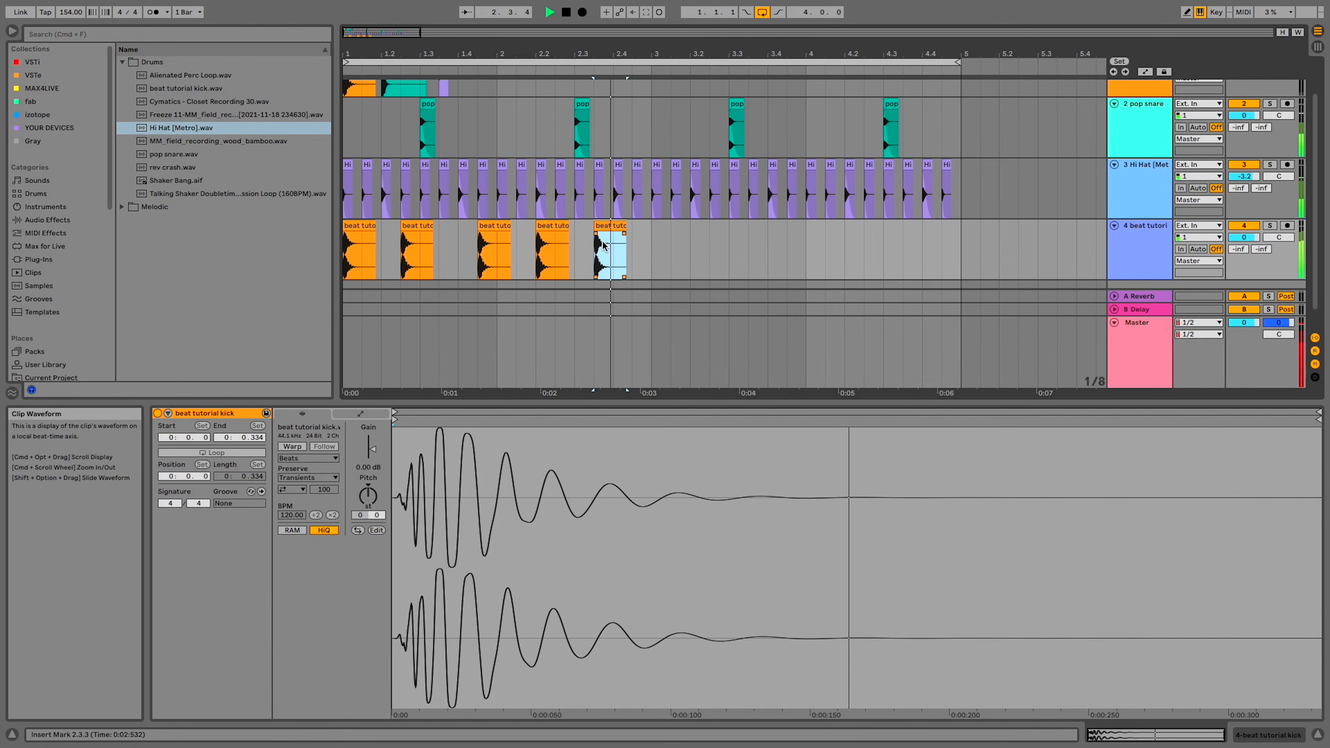
pyautogui.click(653, 245)
pyautogui.click(613, 228)
pyautogui.press('space')
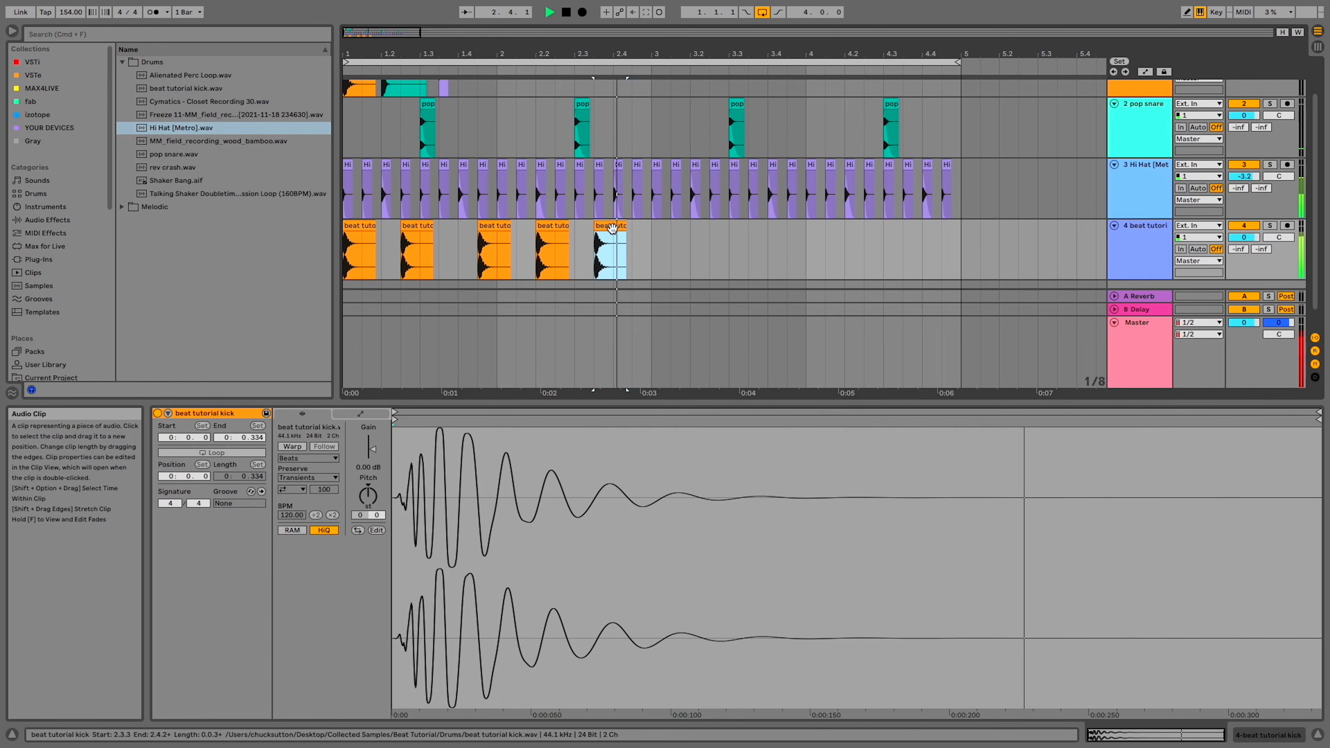
# Duplicate the two-bar kick pattern into bars 3 and 4, and delete the kick at 2.3.3
pyautogui.moveTo(651, 243); pyautogui.dragTo(344, 251)
pyautogui.press('super+d')
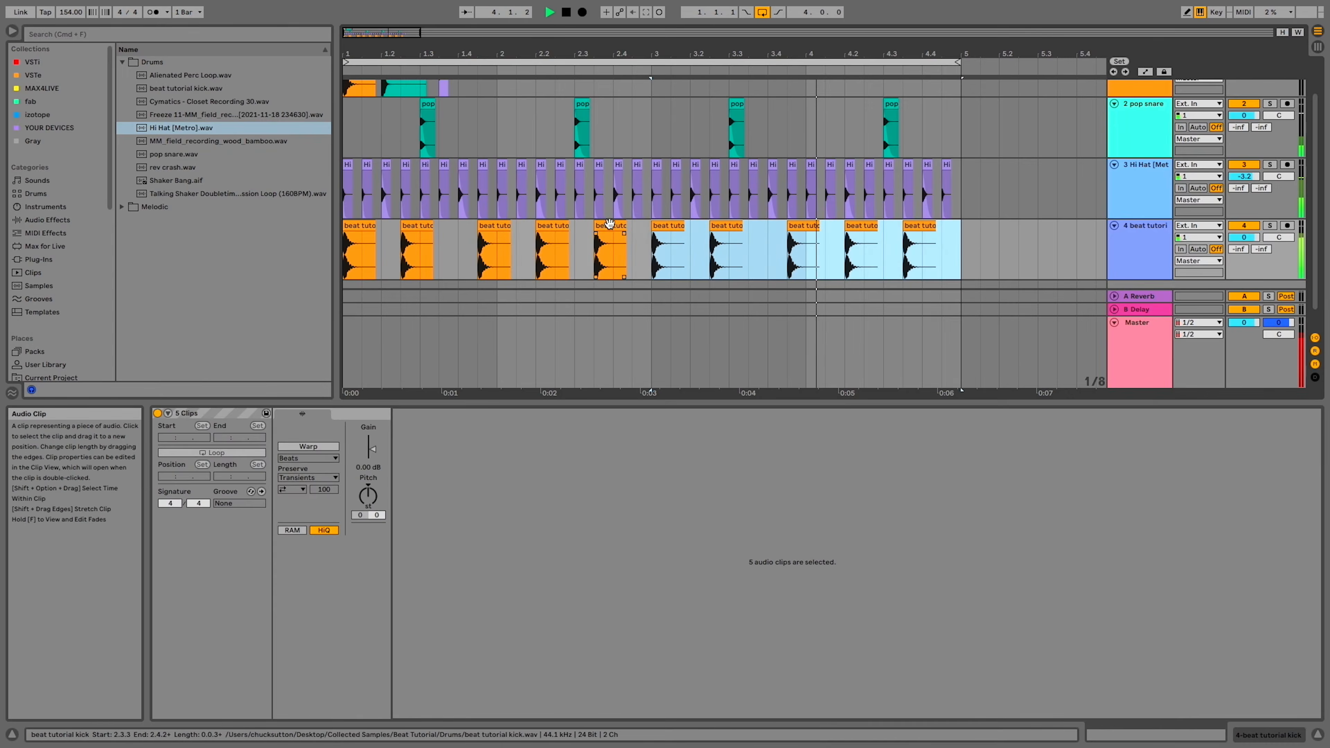
pyautogui.click(611, 226)
pyautogui.press('Delete')
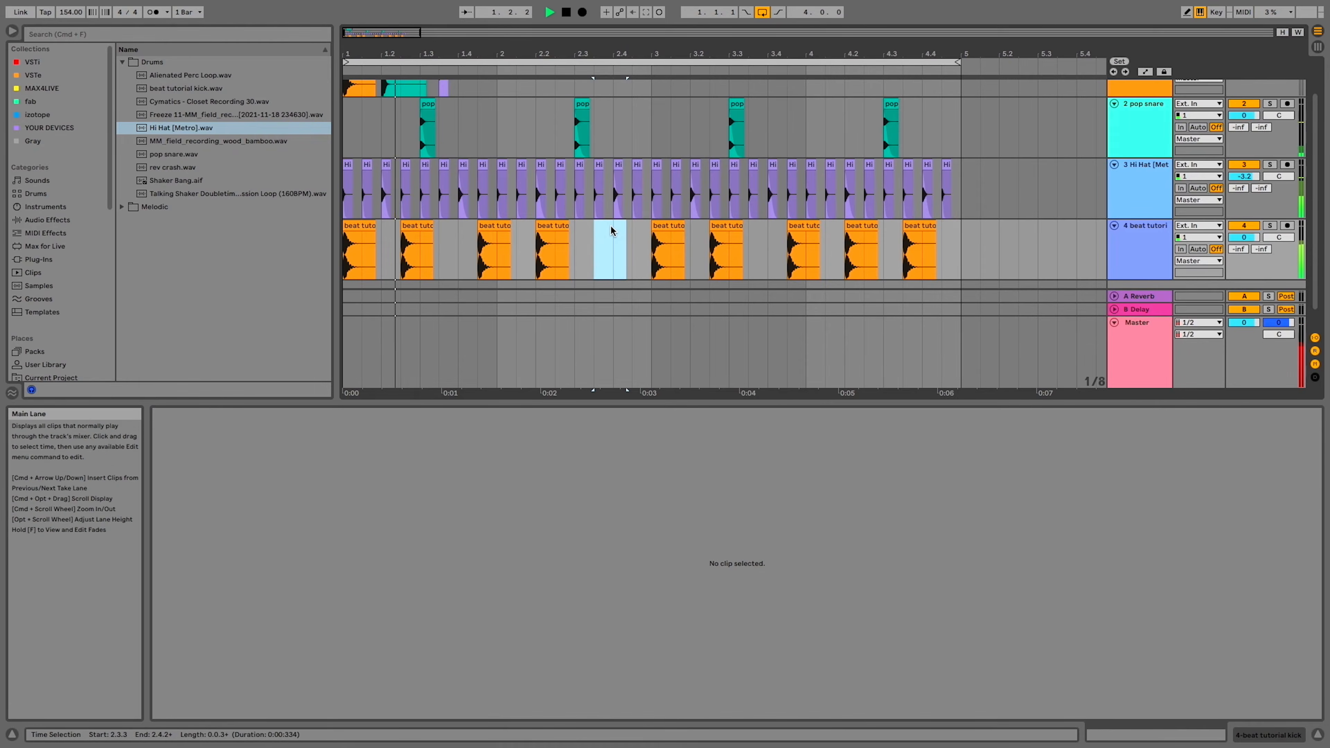
# Lower the clip gain of all nine kicks on the fourth track to -2.60 dB and hide the clip detail view
pyautogui.click(925, 227)
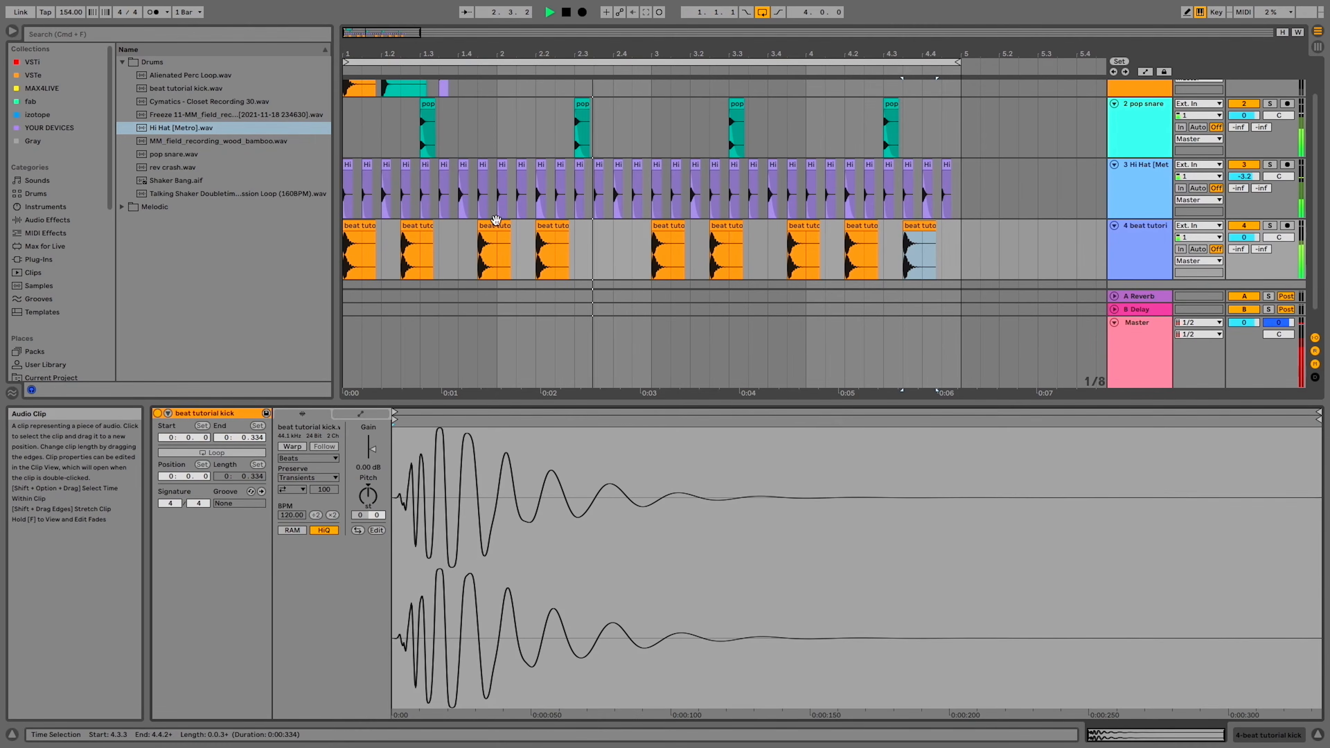
pyautogui.keyDown('shift'); pyautogui.click(359, 226); pyautogui.keyUp('shift')
pyautogui.moveTo(371, 448); pyautogui.dragTo(371, 460)
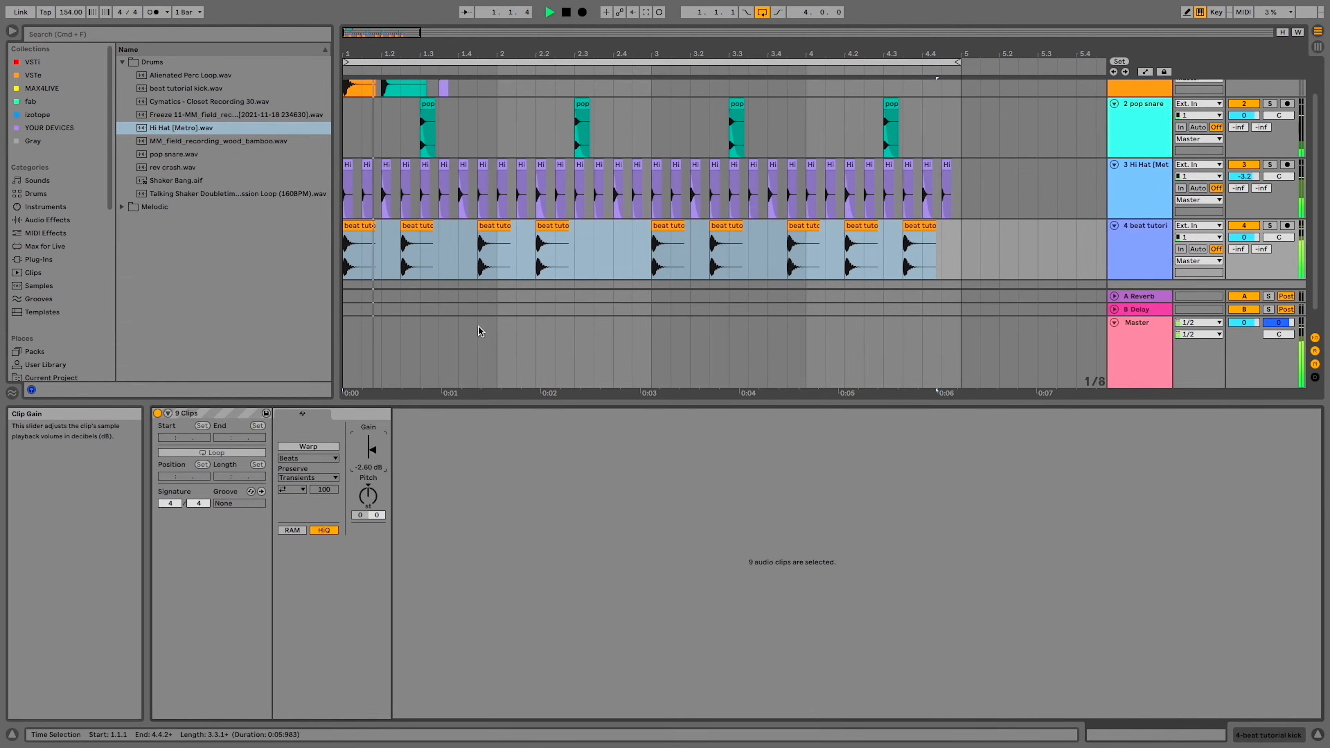
pyautogui.click(554, 257)
pyautogui.click(574, 257)
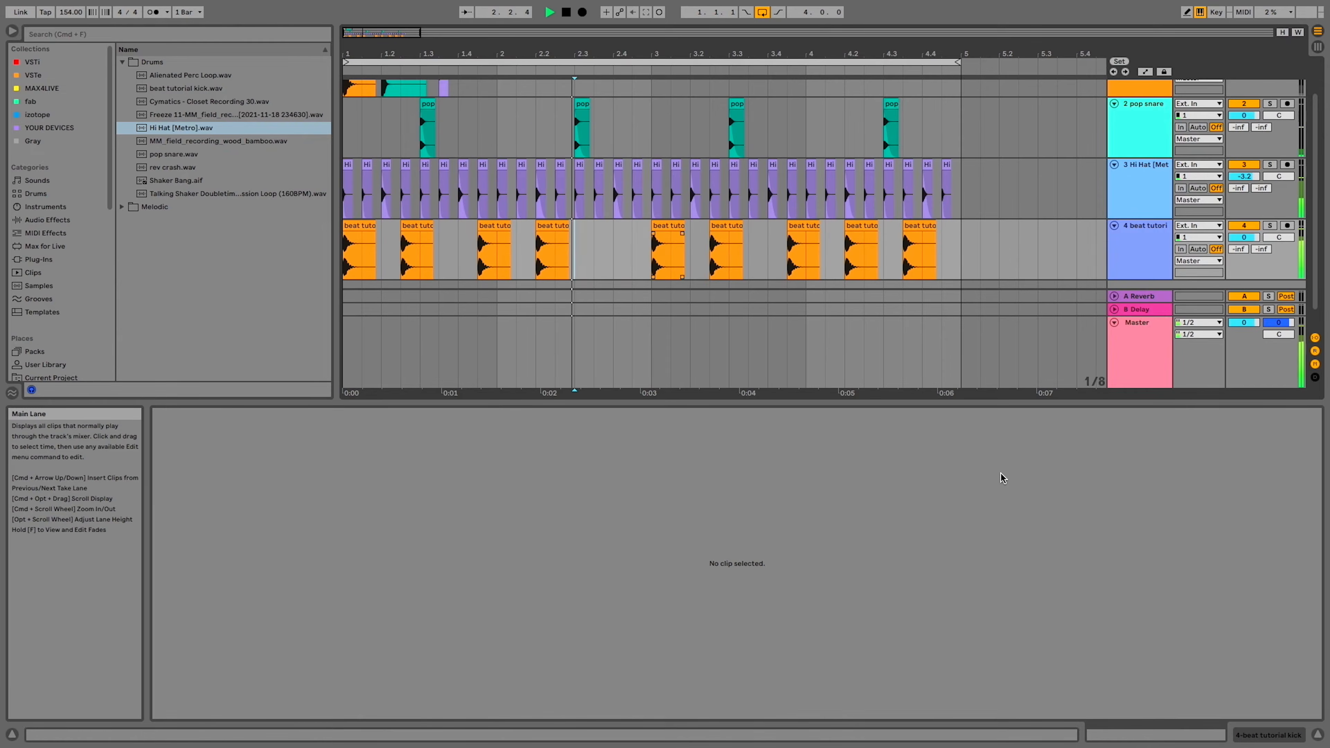
pyautogui.click(1319, 733)
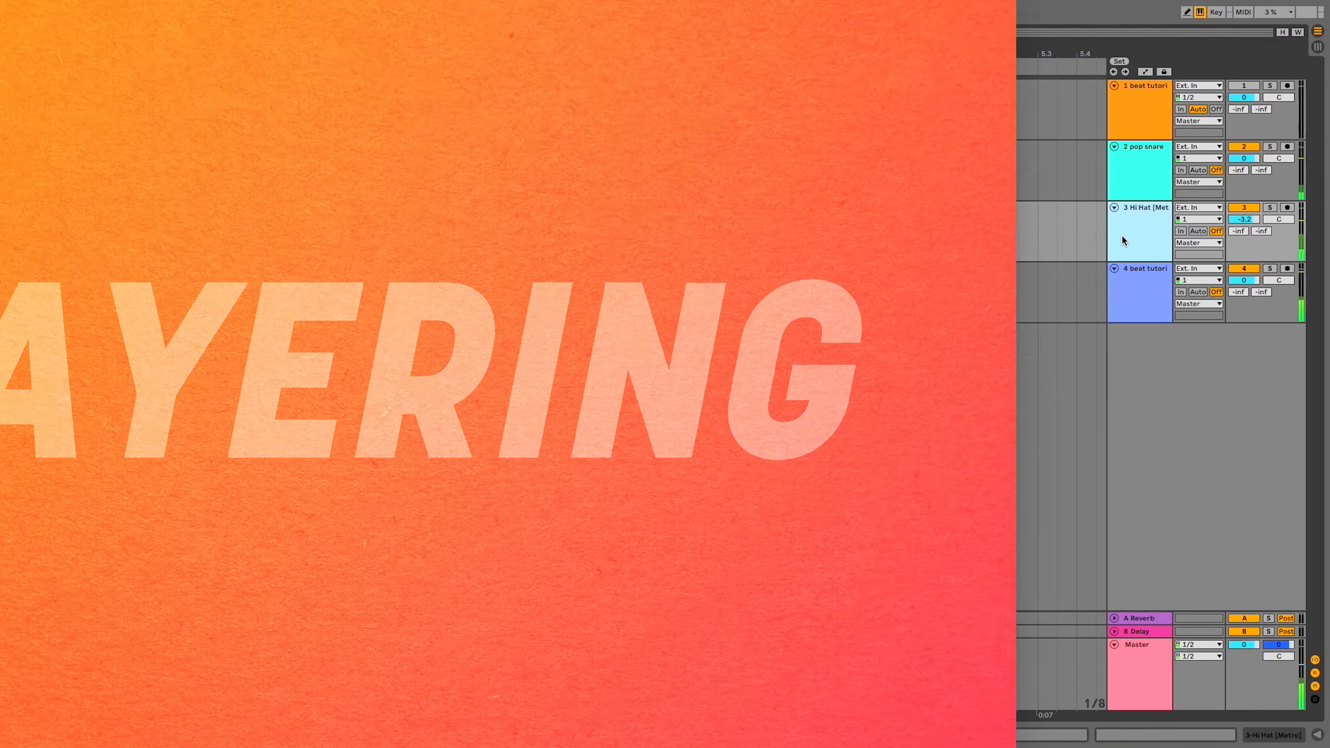
# Insert three empty audio tracks between the Hi Hat track and the kick track
pyautogui.press('super+t')
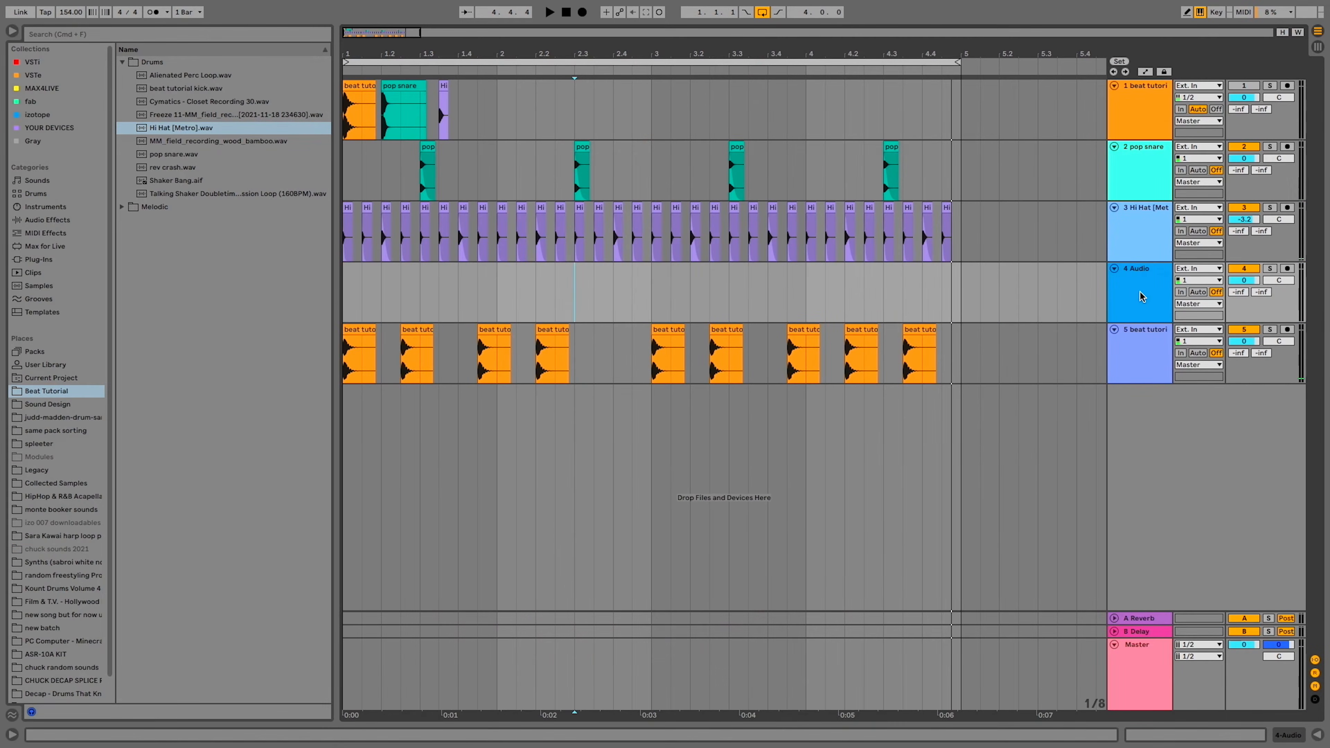
pyautogui.press('super+t')
pyautogui.press('super+t')
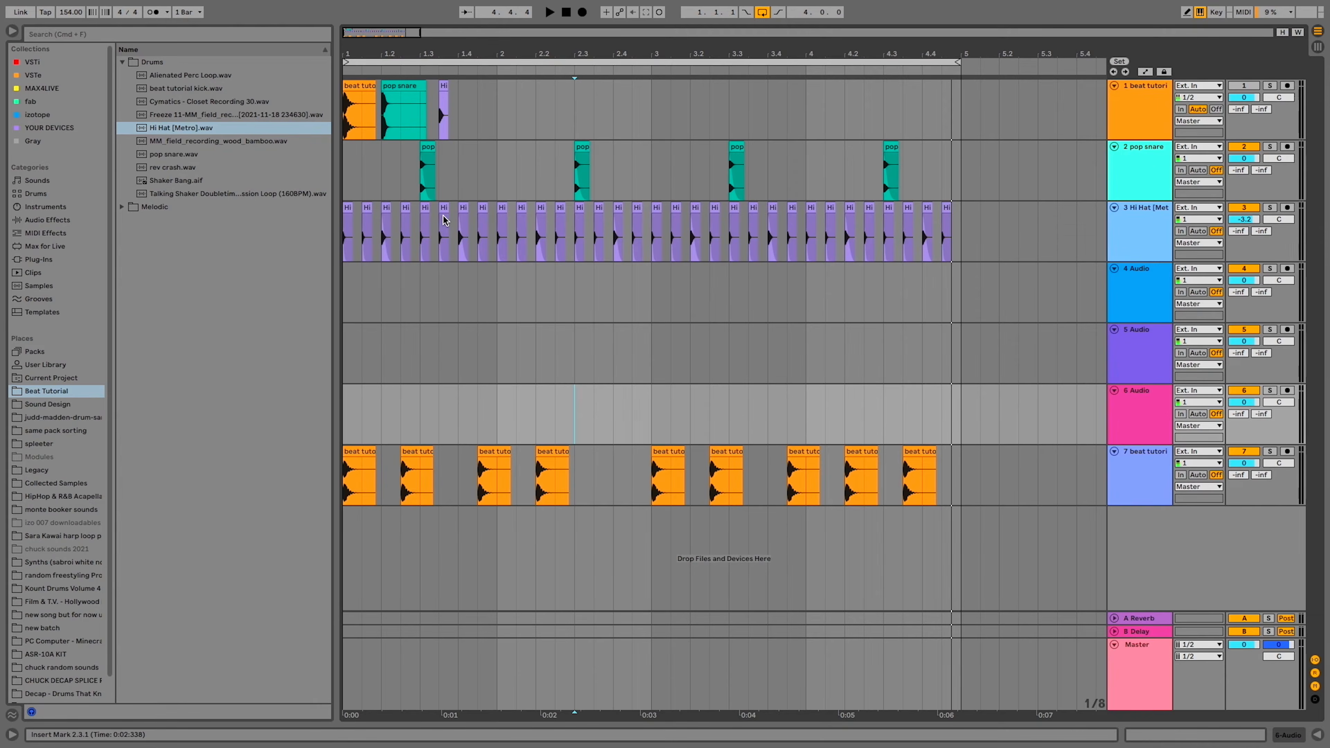
# Place Cymatics - Closet Recording 30.wav on track 6 and trim it to a short fragment around bar 2's snare
pyautogui.click(182, 102)
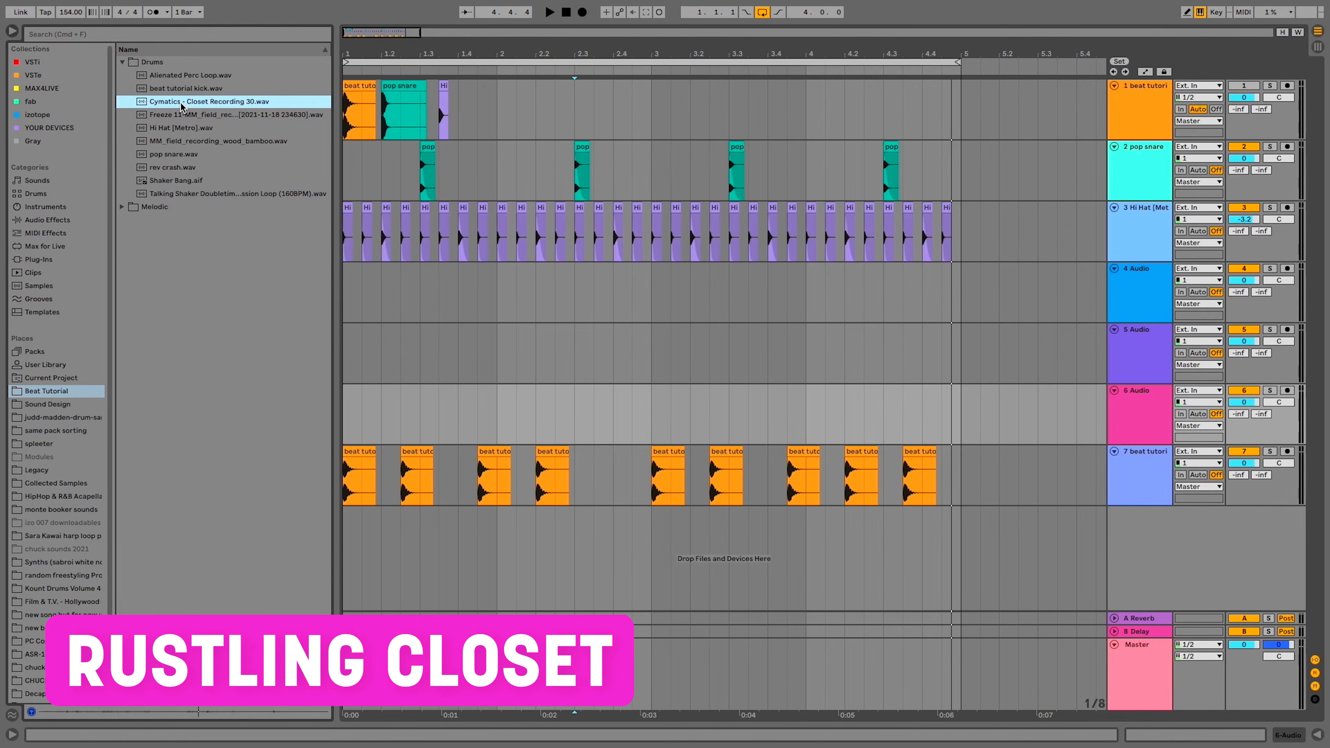
pyautogui.moveTo(181, 102); pyautogui.dragTo(503, 414)
pyautogui.press('z')
pyautogui.moveTo(595, 418); pyautogui.dragTo(555, 391)
pyautogui.click(527, 391)
pyautogui.press('Delete')
pyautogui.scroll(-5, 515, 392)
pyautogui.click(625, 388)
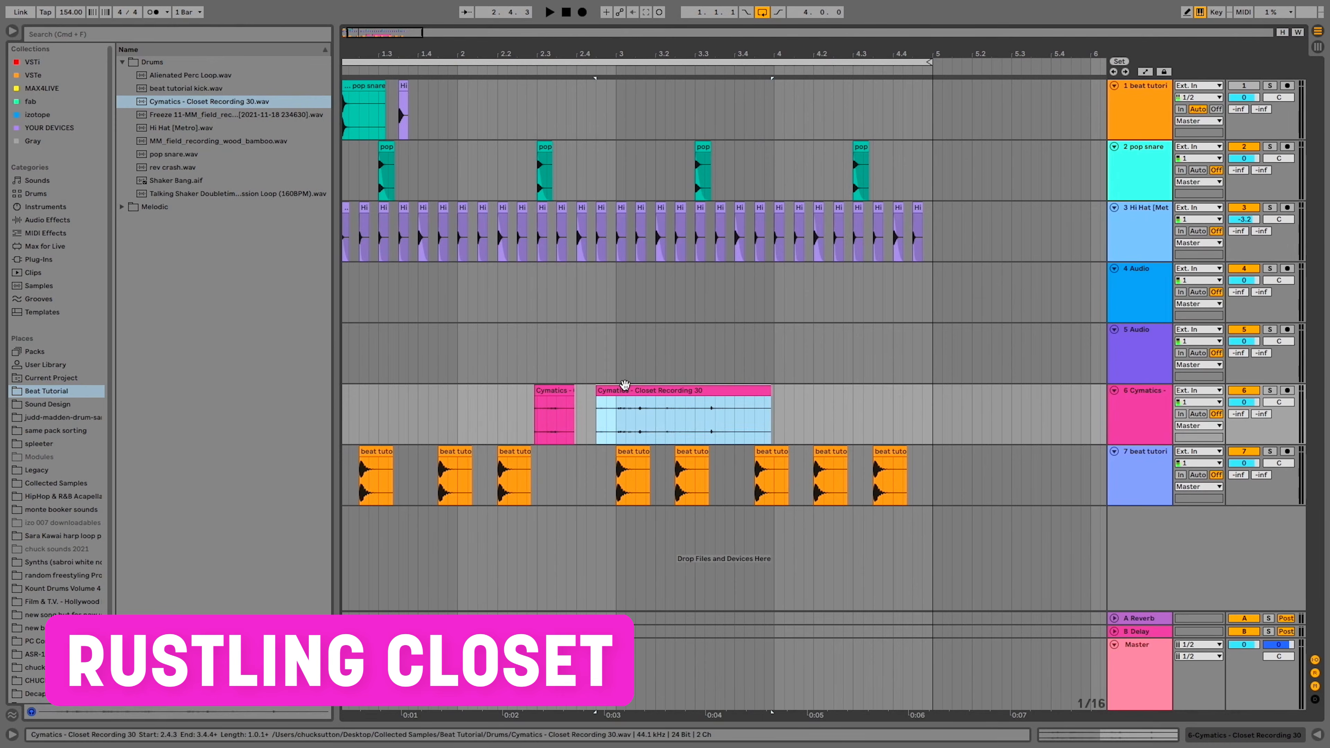
pyautogui.press('Delete')
# Duplicate the first two bars of track 6, with the closet recording fragment, into bars 3 and 4
pyautogui.hscroll(-3, 346, 405)
pyautogui.scroll(-5, 348, 408)
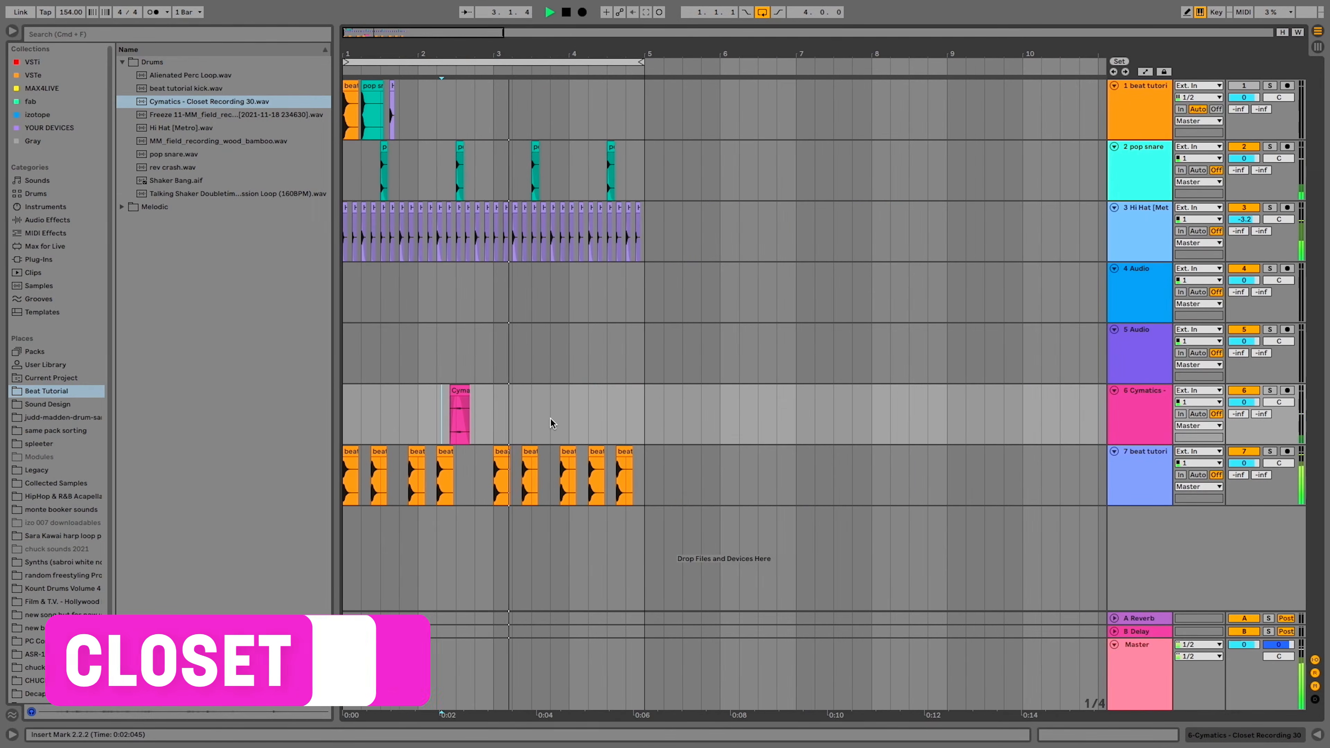
pyautogui.moveTo(490, 423); pyautogui.dragTo(297, 419)
pyautogui.hotkey('ctrl', 'd')
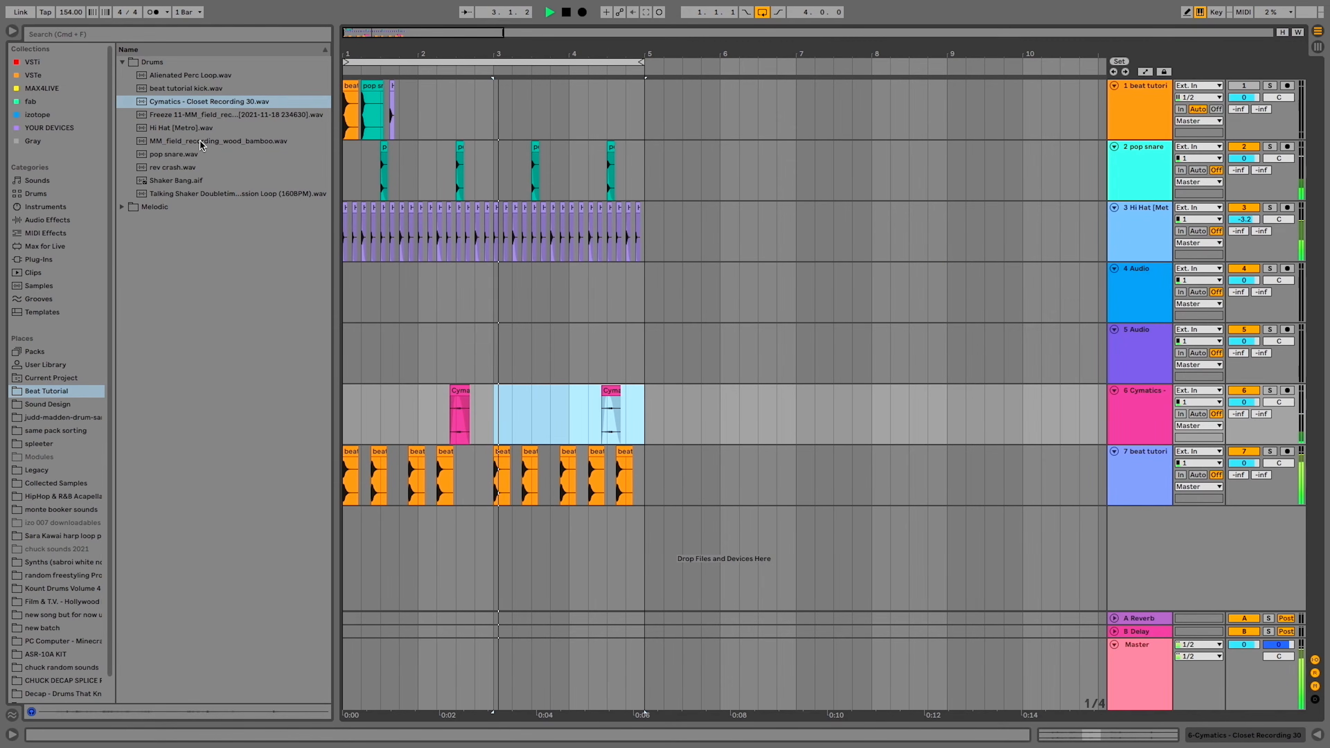
# Place MM_field_recording_wood_bamboo.wav on track 5 and cut it down to a short hit near bar 2's snare
pyautogui.moveTo(201, 141); pyautogui.dragTo(589, 330)
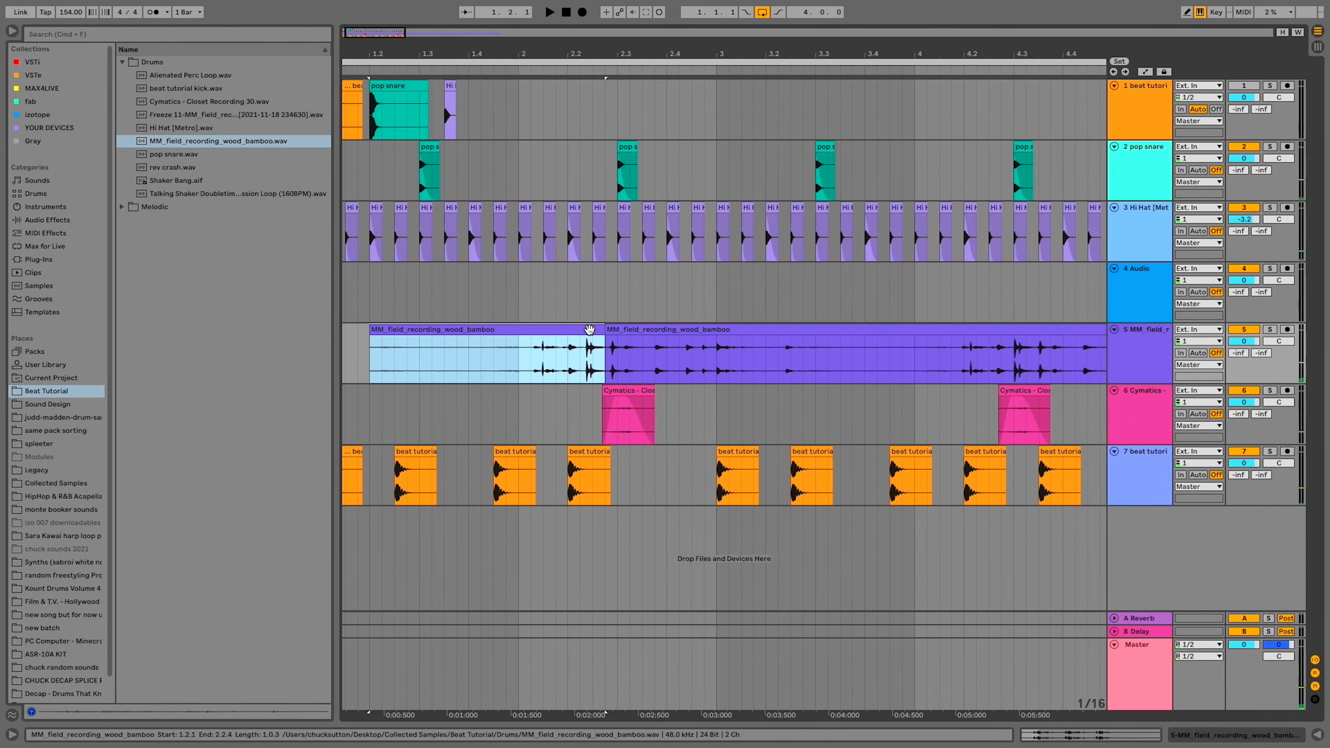
pyautogui.press('Delete')
pyautogui.moveTo(642, 367); pyautogui.dragTo(817, 367)
pyautogui.press('Delete')
pyautogui.click(605, 370)
pyautogui.press('space')
pyautogui.scroll(3, 643, 366)
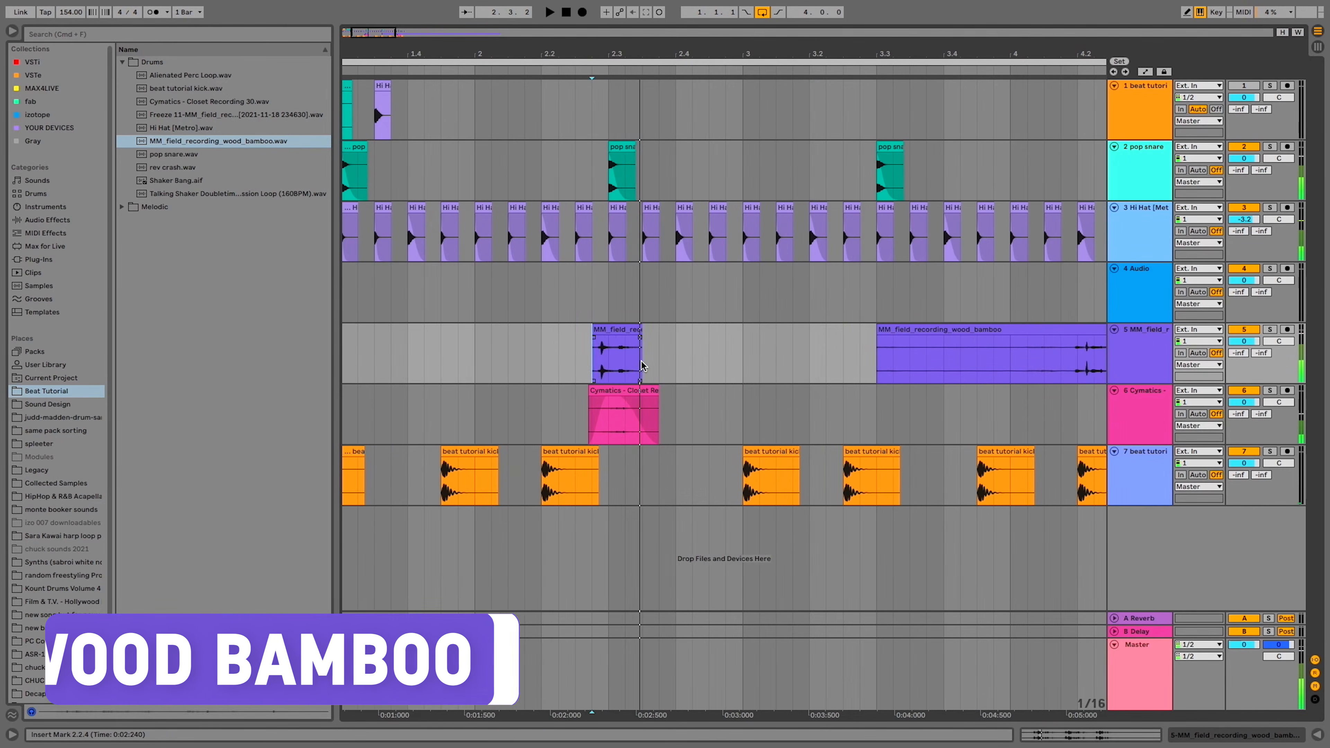
# Shape a steep fade-out on the wood bamboo clip at bar 2's snare while repeatedly auditioning it against the beat
pyautogui.moveTo(610, 330); pyautogui.dragTo(621, 381)
pyautogui.click(575, 348)
pyautogui.press('space')
pyautogui.press('space')
pyautogui.press('space')
pyautogui.press('space')
pyautogui.press('space')
pyautogui.press('space')
pyautogui.press('space')
pyautogui.press('space')
pyautogui.press('space')
pyautogui.press('space')
pyautogui.scroll(3, 618, 335)
pyautogui.press('space')
pyautogui.press('space')
pyautogui.press('space')
pyautogui.moveTo(614, 331); pyautogui.dragTo(614, 375)
pyautogui.press('space')
pyautogui.click(531, 364)
pyautogui.press('space')
pyautogui.press('space')
pyautogui.press('space')
pyautogui.press('space')
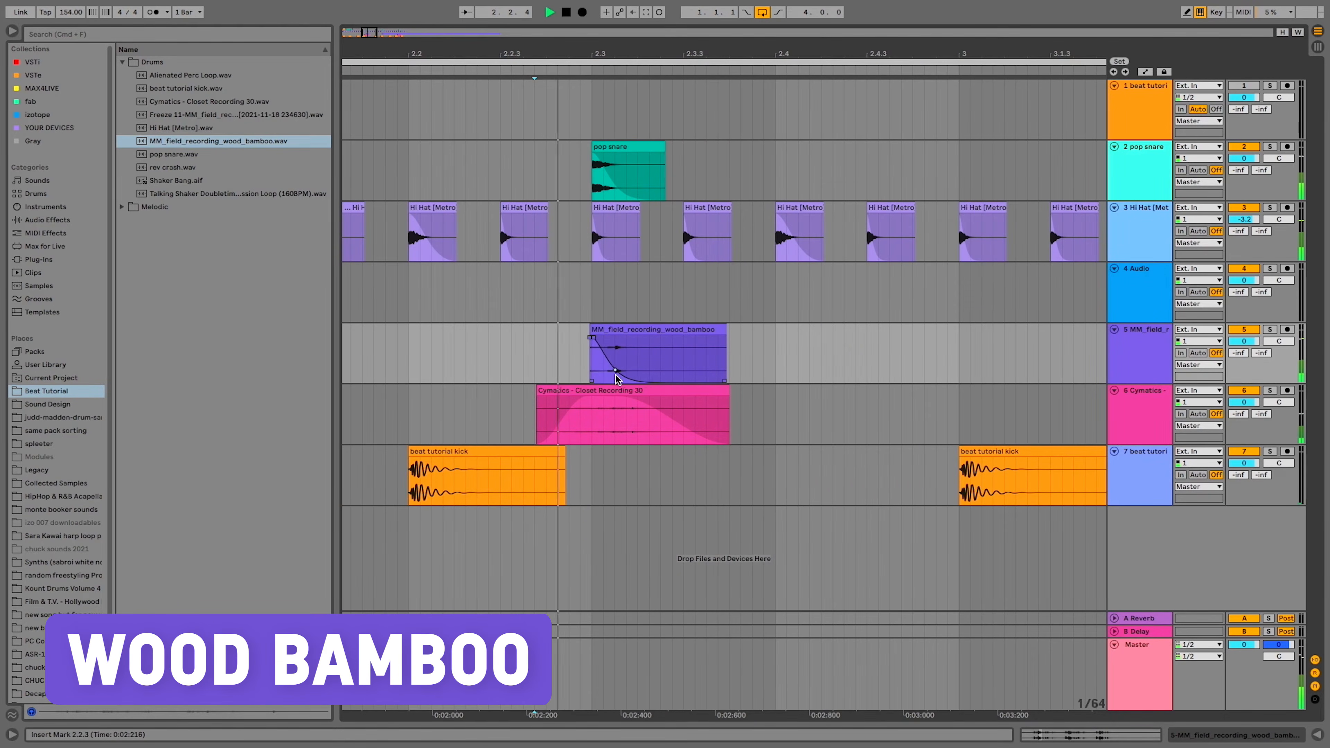
pyautogui.press('space')
pyautogui.click(624, 331)
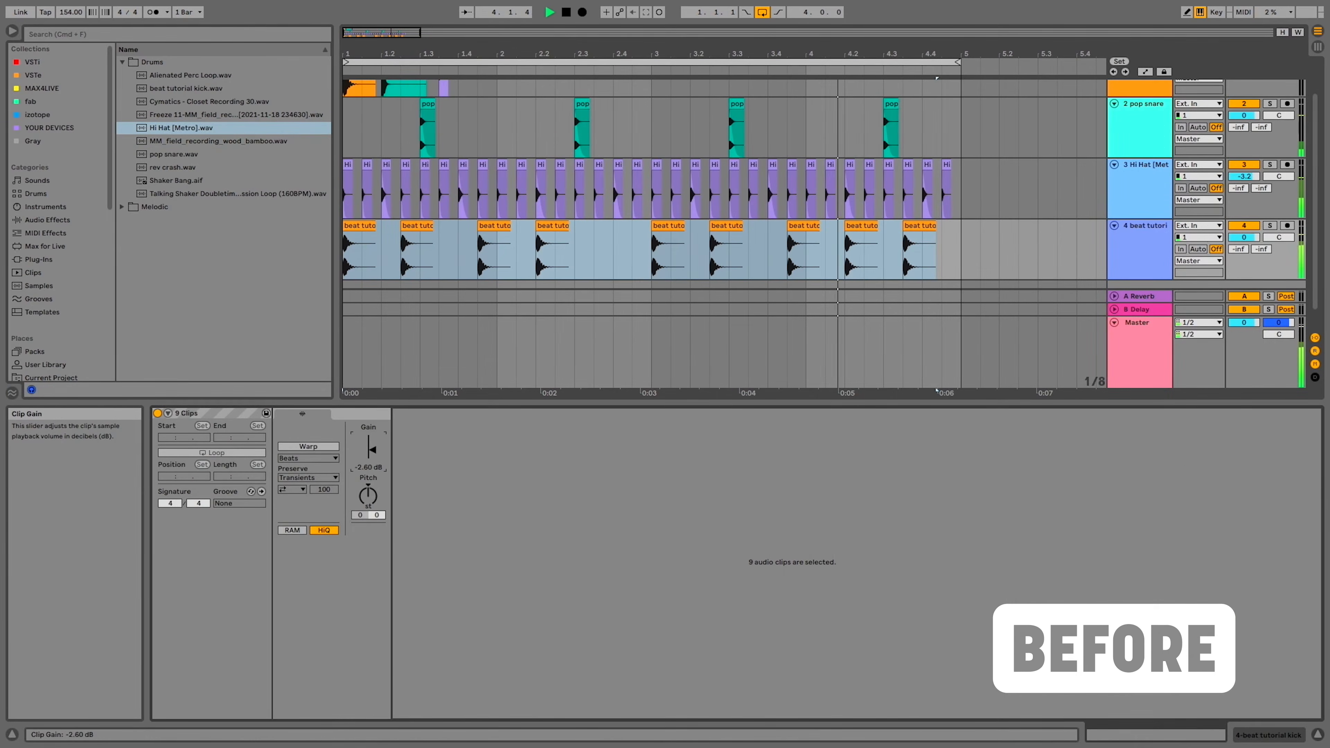
pyautogui.click(553, 258)
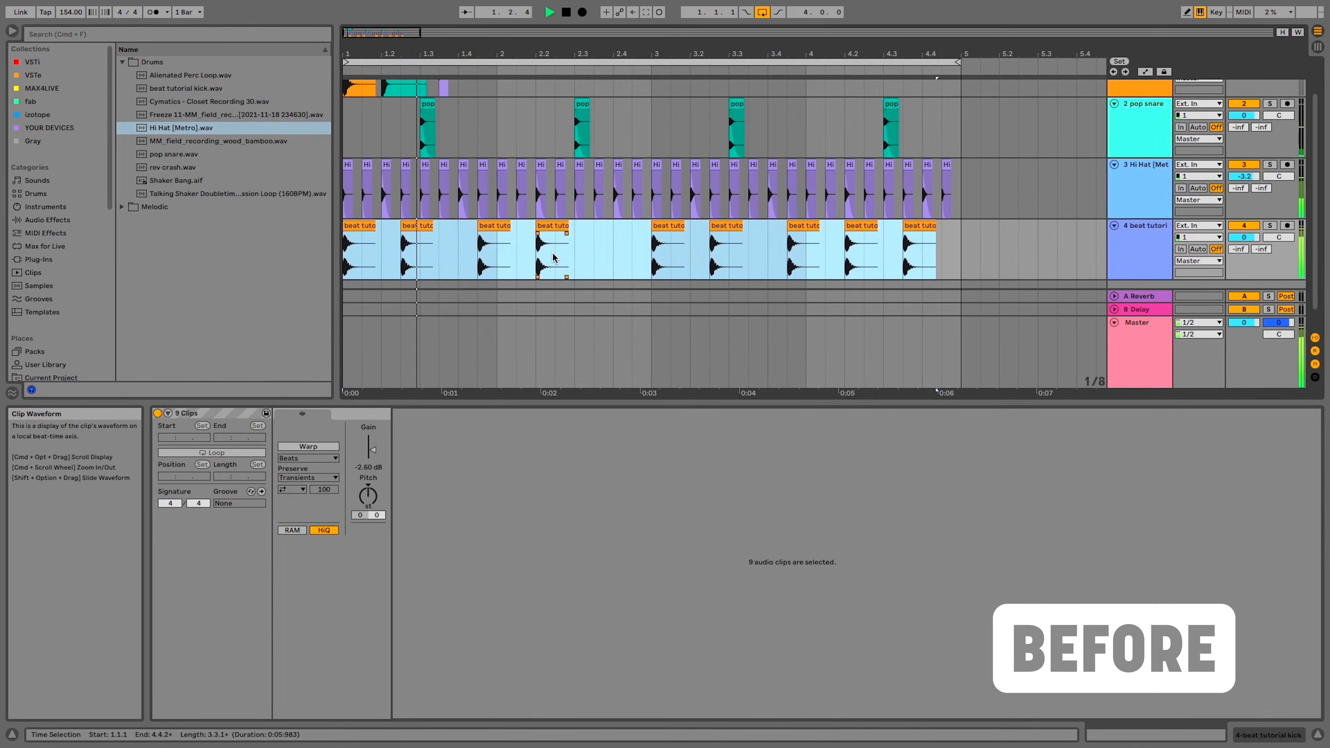
pyautogui.click(956, 436)
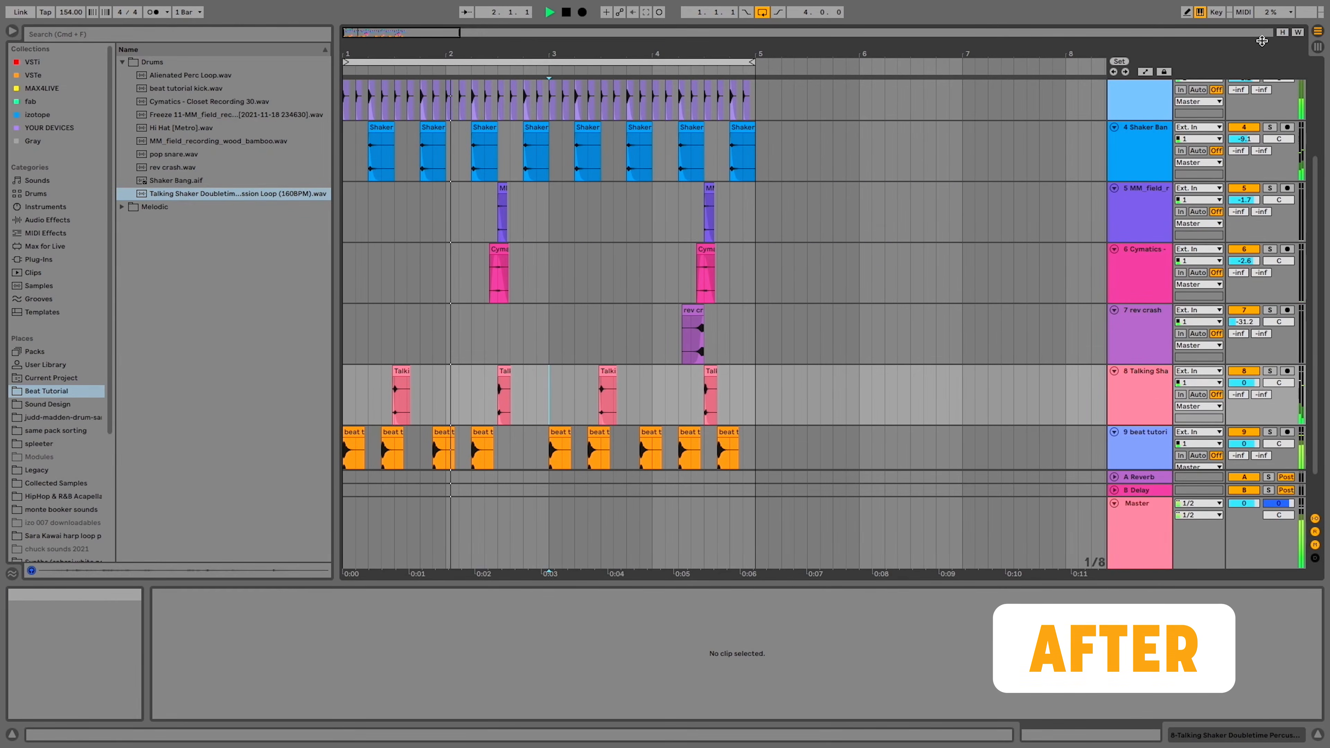
# Add beat tutorial chord 154.wav at 1.1.1 on a new audio track below the kick track
pyautogui.press('h')
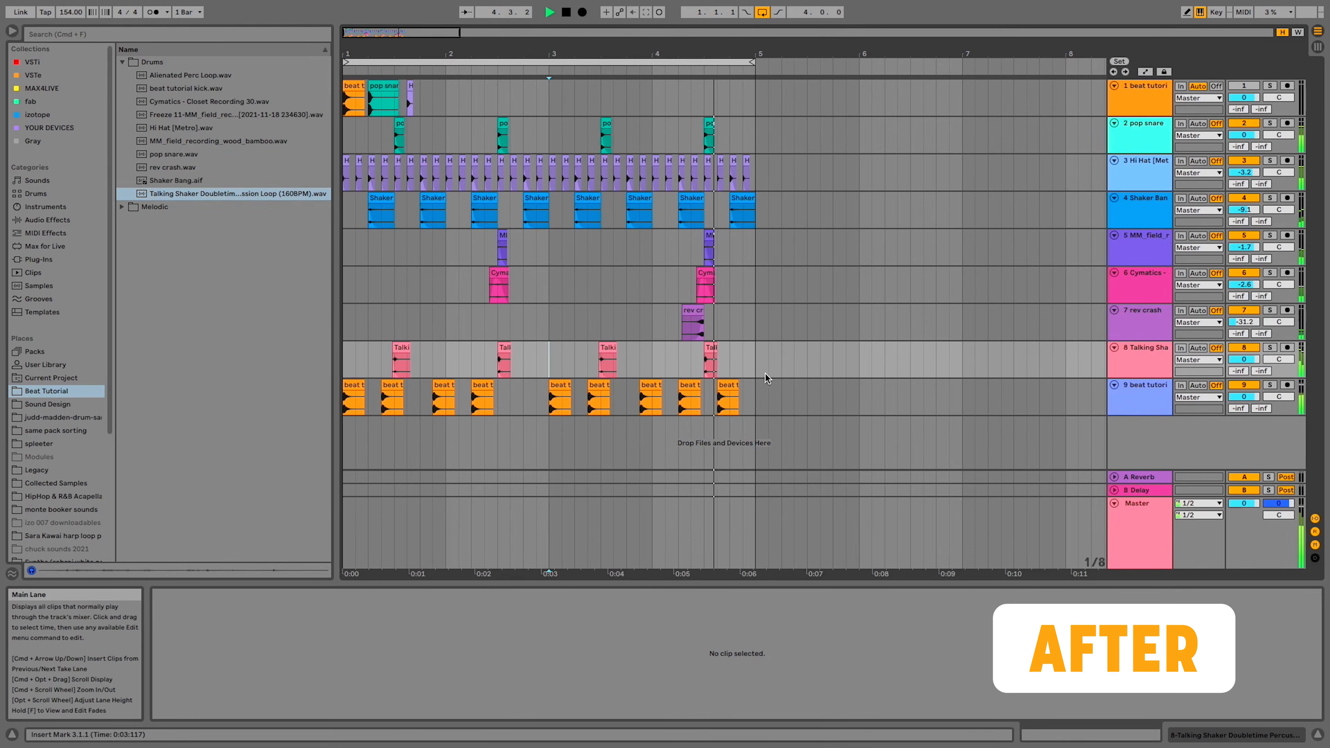
pyautogui.click(1150, 399)
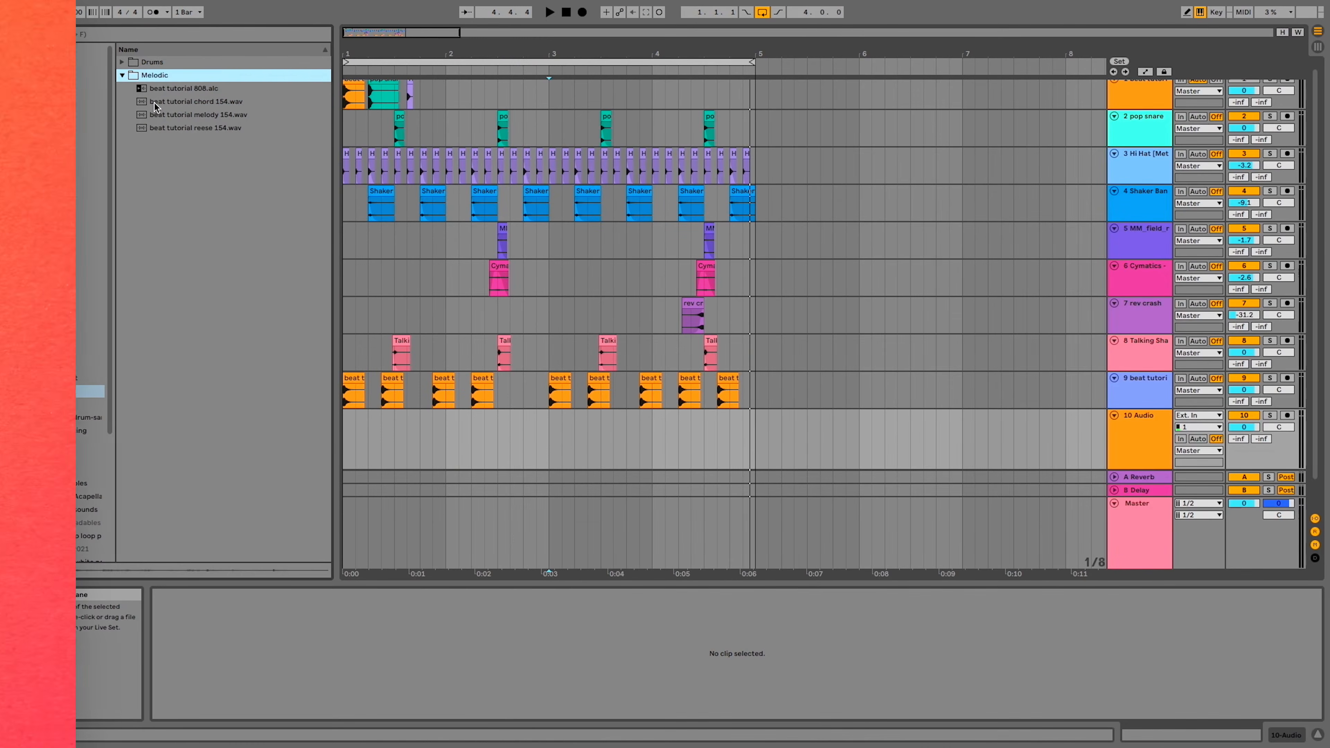
pyautogui.moveTo(155, 103); pyautogui.dragTo(343, 442)
pyautogui.click(343, 445)
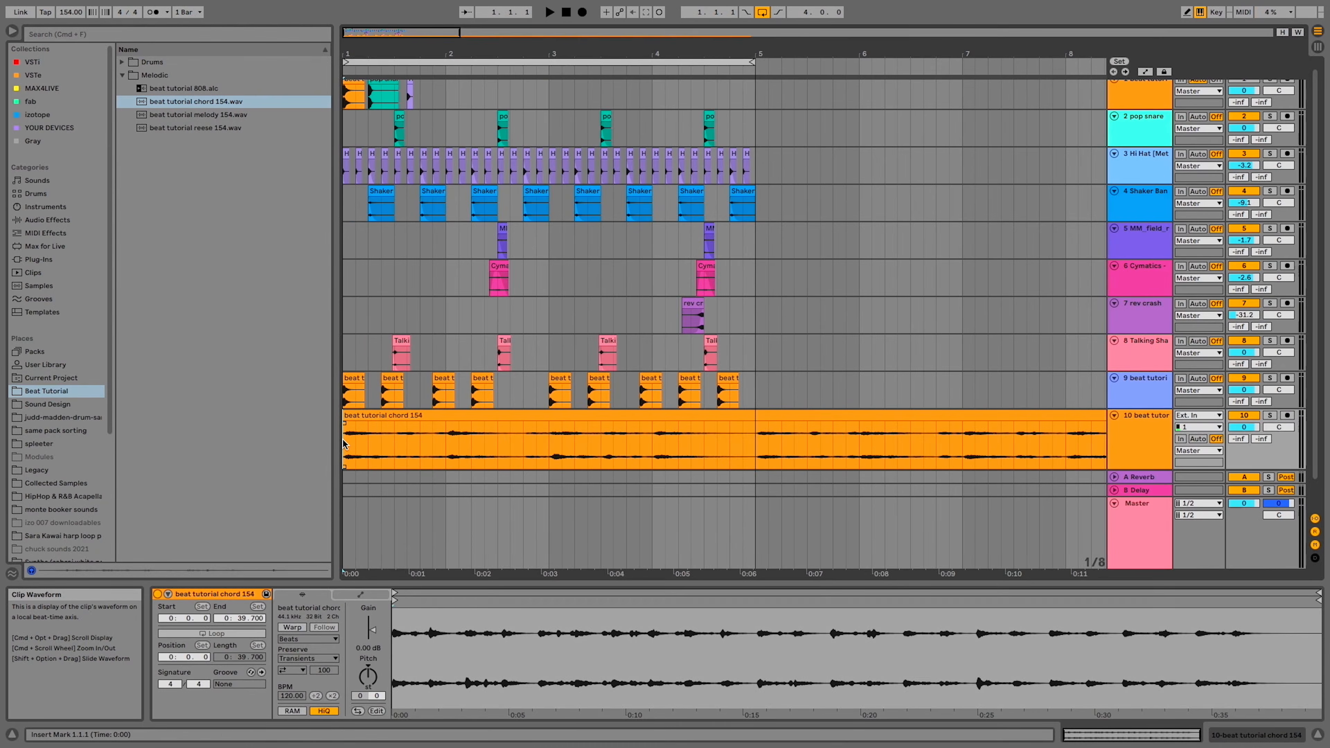
# Split the chord clip at 9.1.1, remove its first eight bars and move the remainder to start at 1.1.1
pyautogui.scroll(-5, 343, 444)
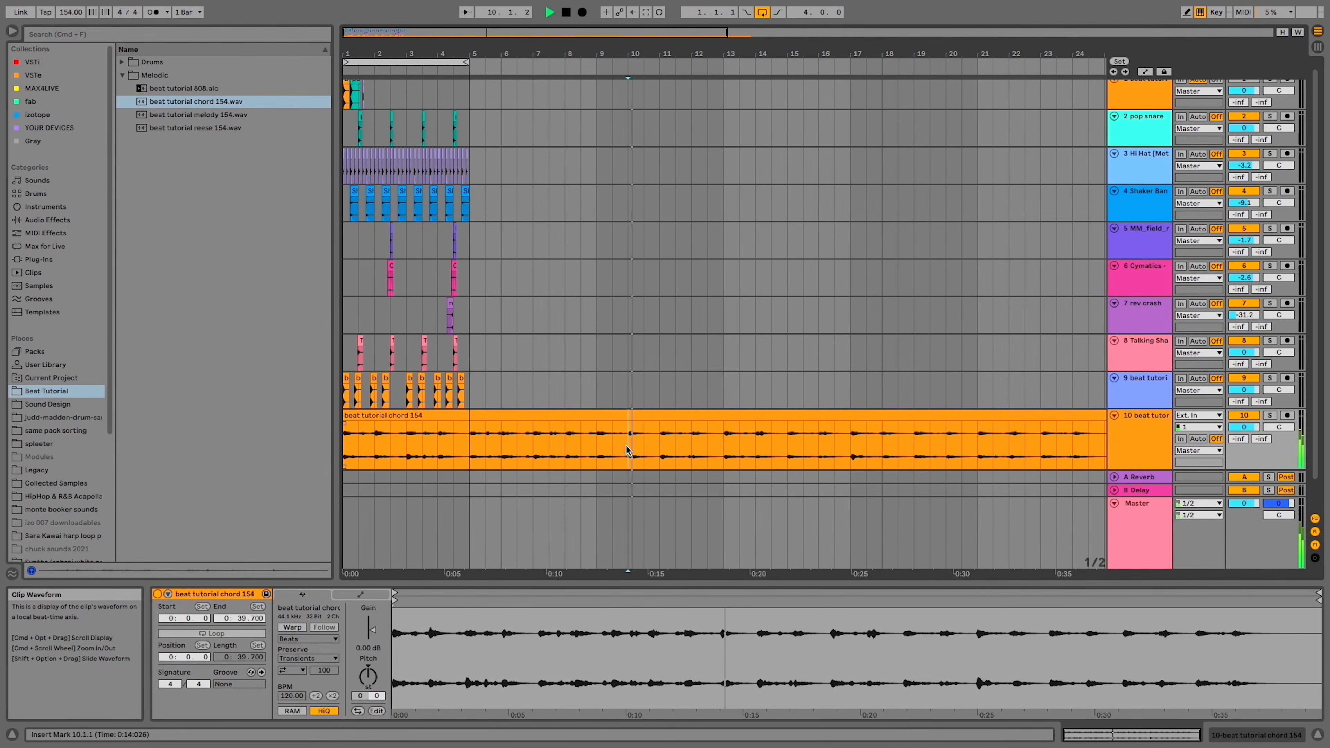
pyautogui.click(597, 448)
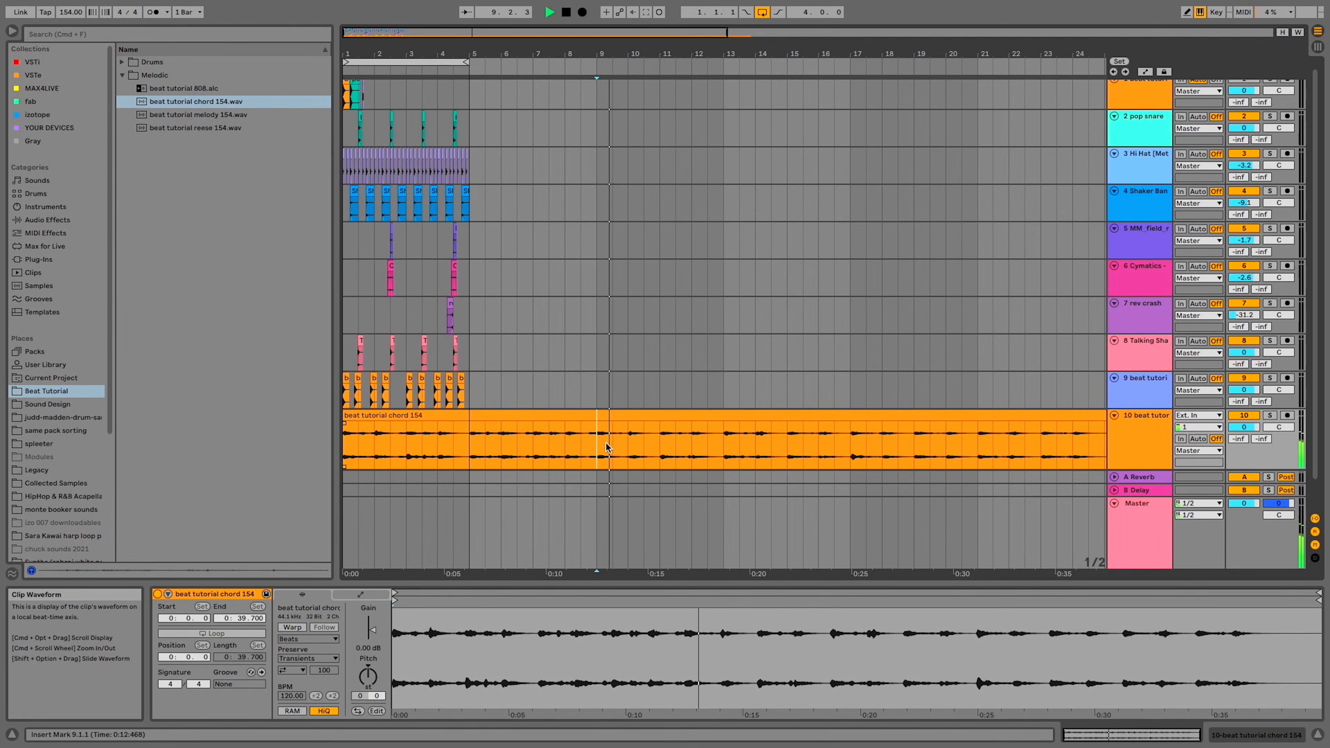
pyautogui.press('super+e')
pyautogui.click(585, 416)
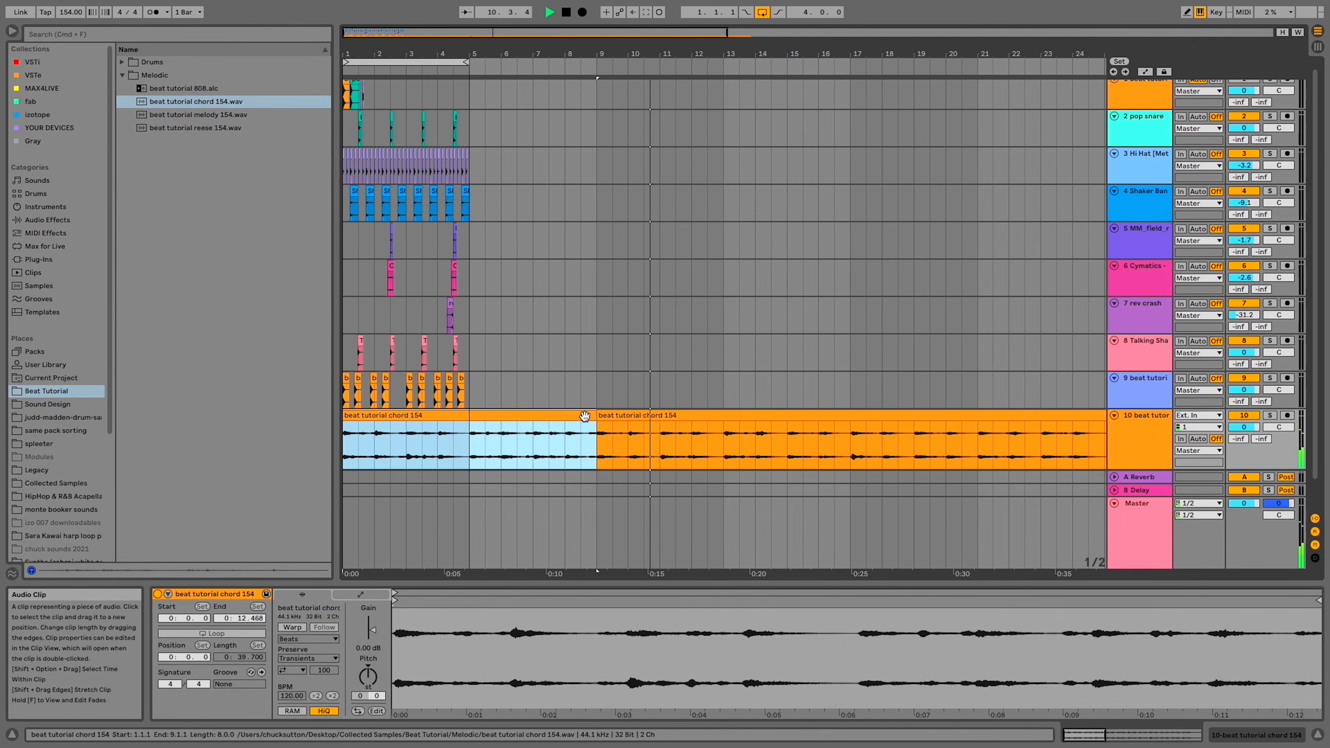
pyautogui.press('Delete')
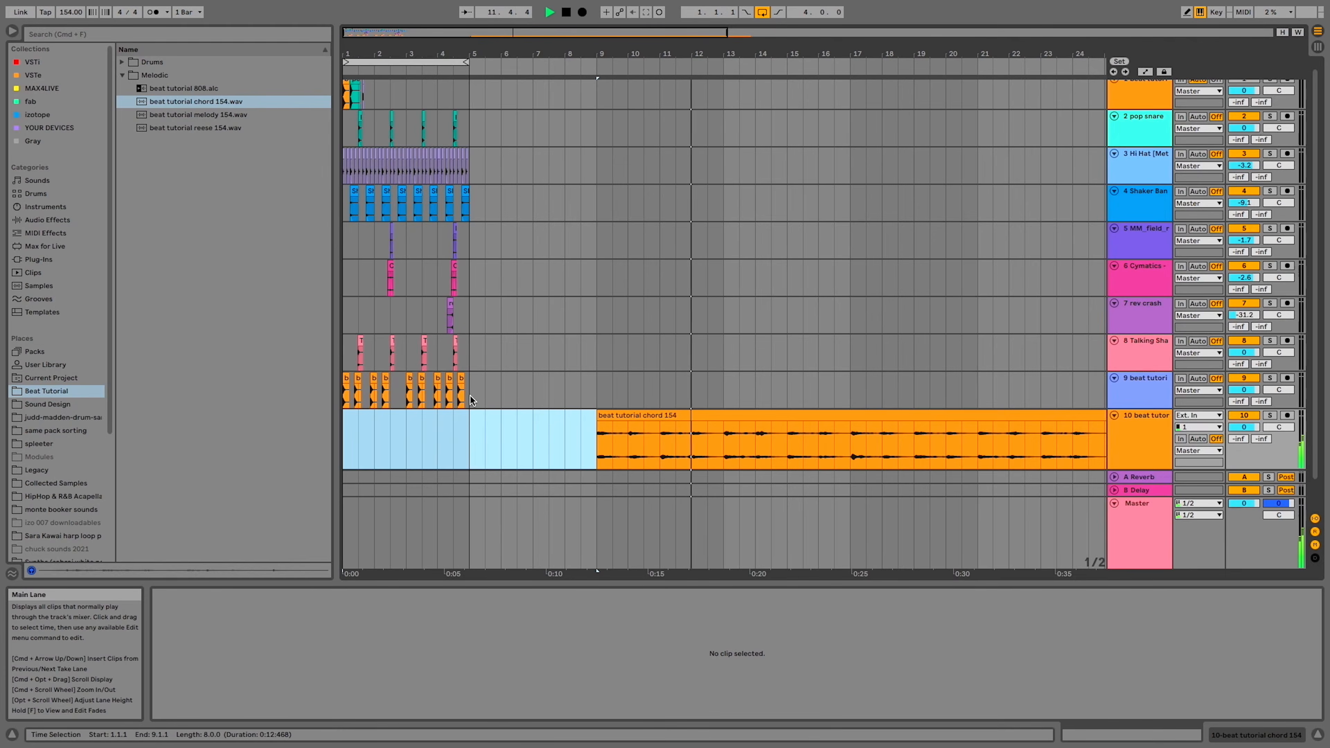
pyautogui.press('space')
pyautogui.moveTo(627, 416); pyautogui.dragTo(373, 415)
# Split the chord clip at 9.1.1 and delete everything after it, leaving an eight-bar clip
pyautogui.click(598, 456)
pyautogui.press('super+e')
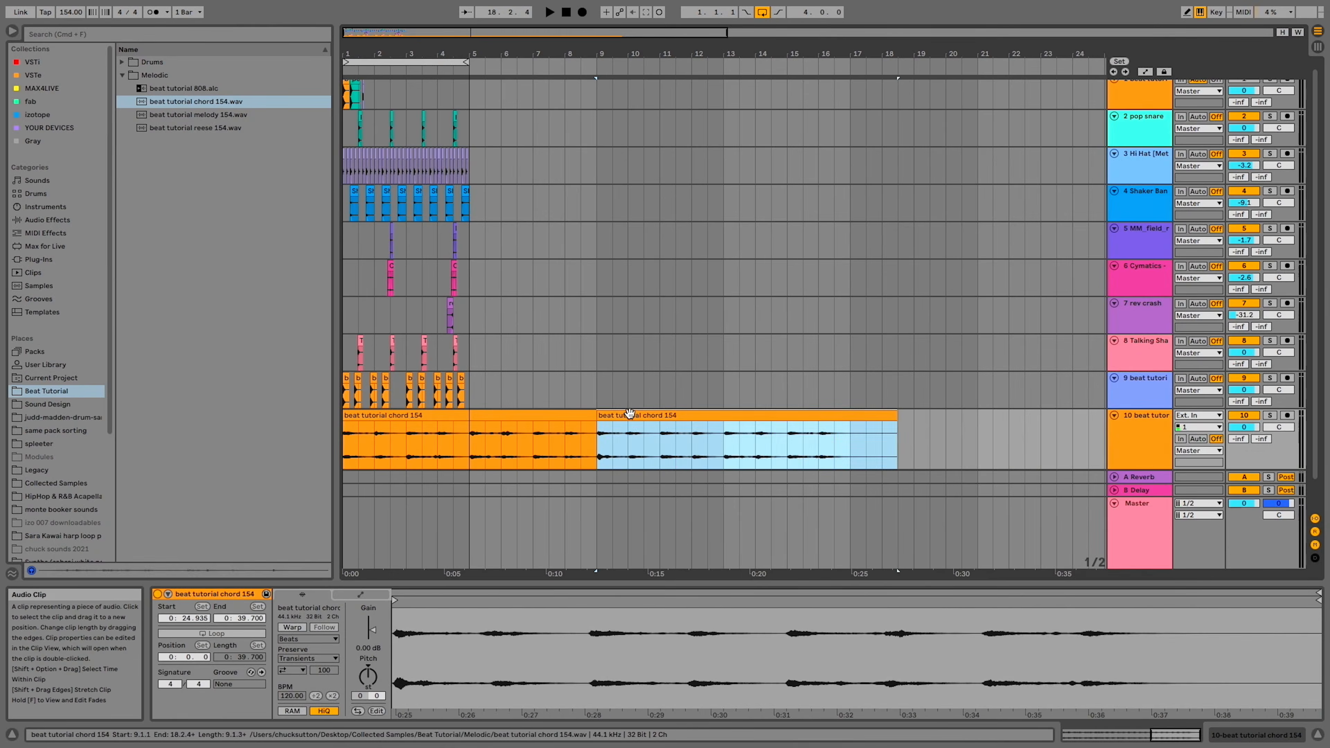
pyautogui.click(630, 414)
pyautogui.press('Delete')
# Duplicate the four-bar drum and percussion pattern into bars 5 to 8, loop all eight bars and play them
pyautogui.moveTo(467, 393); pyautogui.dragTo(596, 131)
pyautogui.press('super+d')
pyautogui.press('super+l')
pyautogui.press('space')
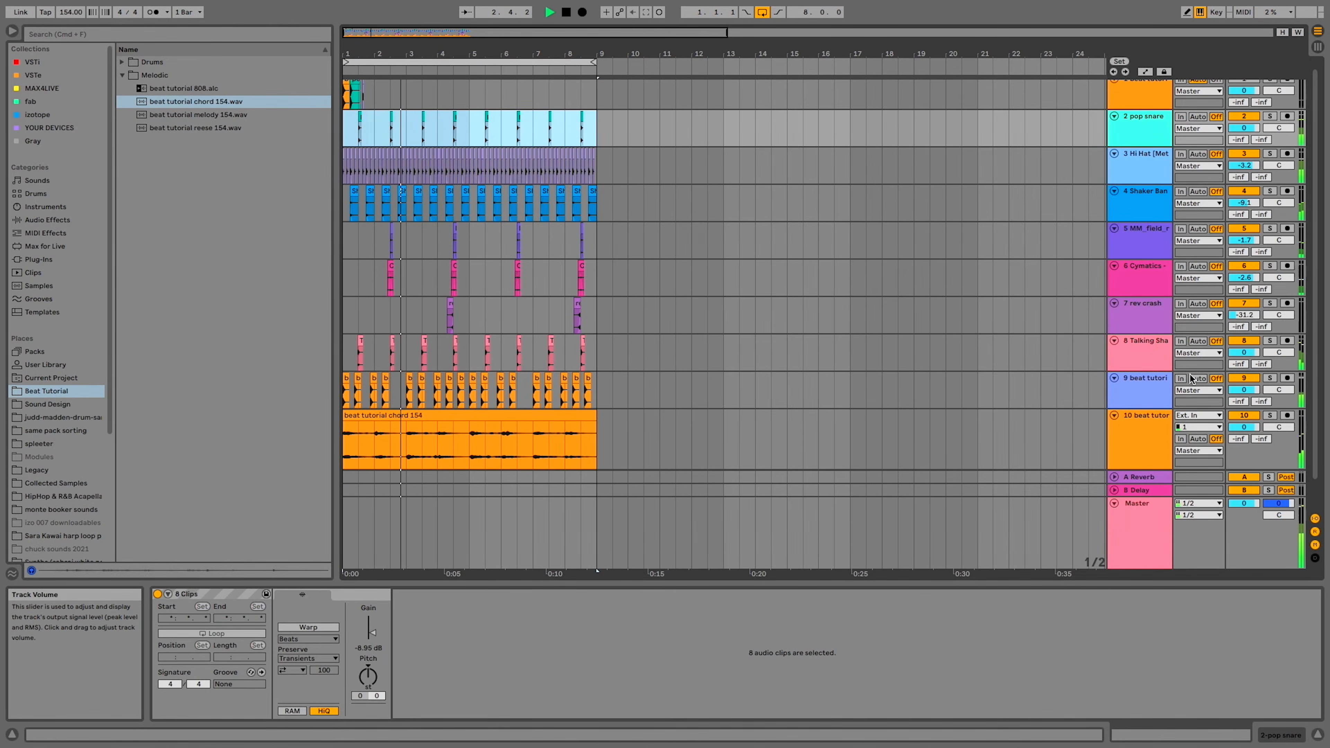
# Lower the hi-hat track's volume to -6.9 dB and the shaker track's volume to about -14 dB
pyautogui.click(1146, 173)
pyautogui.moveTo(1244, 166); pyautogui.dragTo(1244, 181)
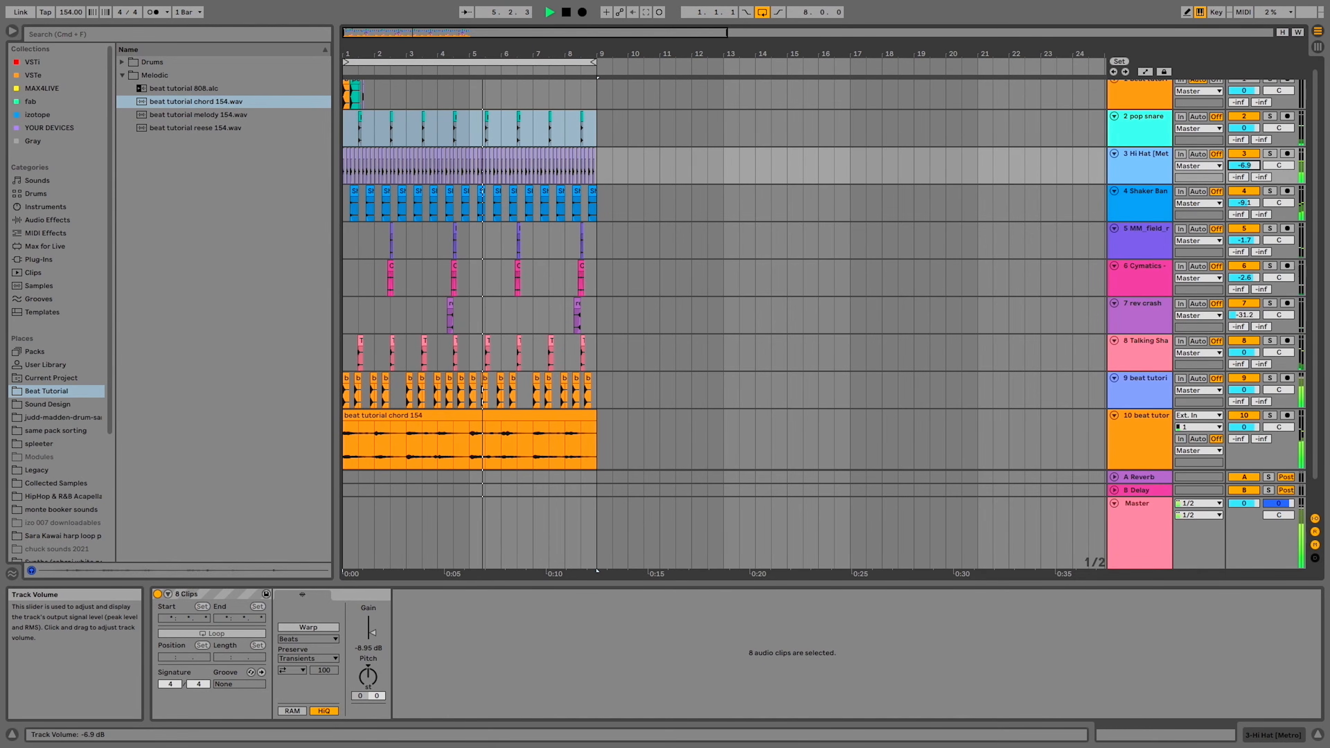
pyautogui.moveTo(1244, 203); pyautogui.dragTo(1243, 208)
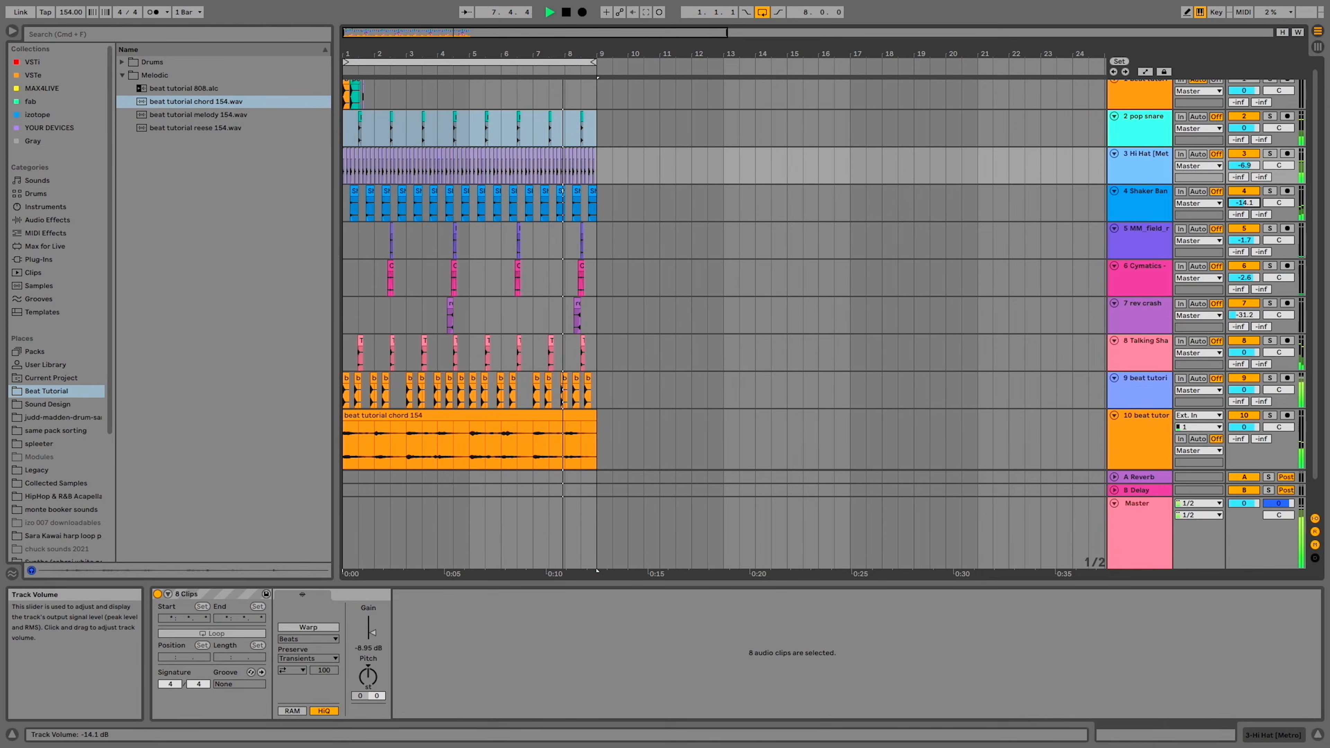
# Add beat tutorial 808.alc at 1.1.1 on a new track below the chords and show its device chain
pyautogui.moveTo(183, 88); pyautogui.dragTo(351, 464)
pyautogui.scroll(-2, 407, 439)
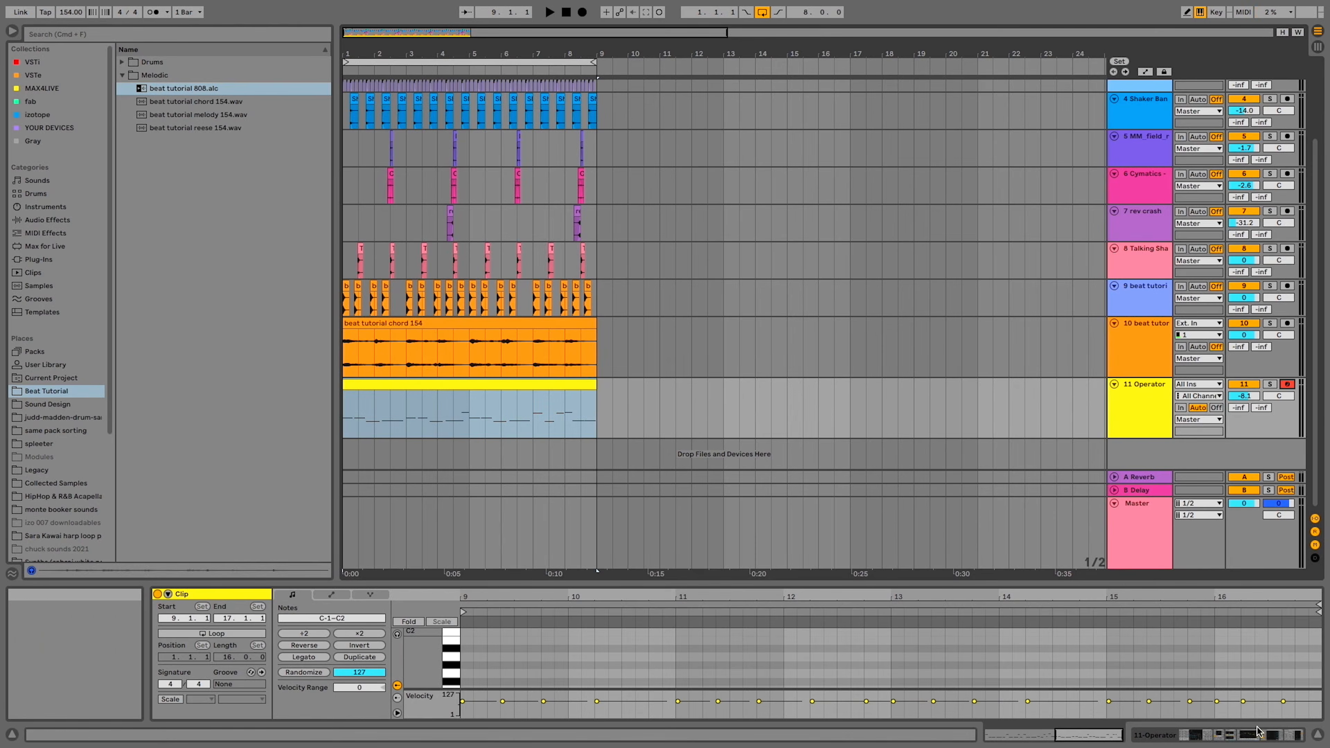
pyautogui.click(1256, 735)
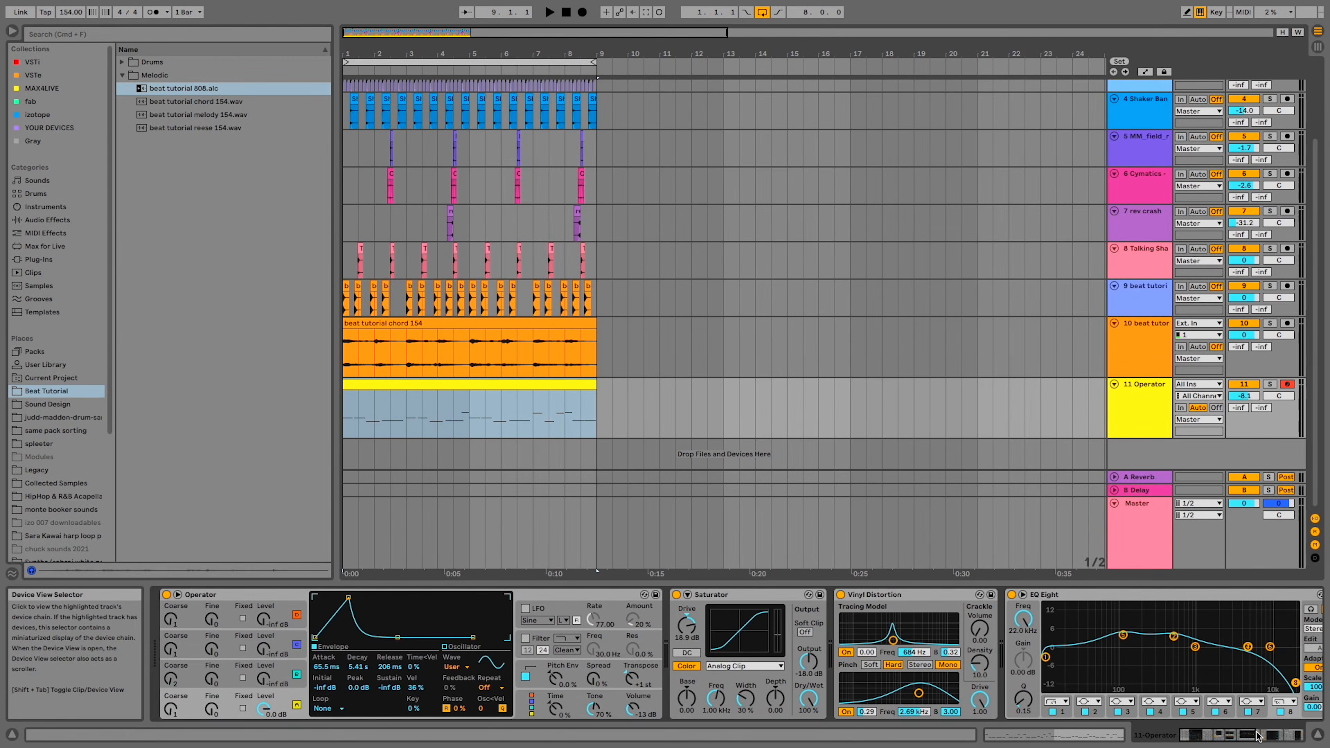
# Audition an 808 note and lower the Operator track's volume to about -11 dB
pyautogui.press('a')
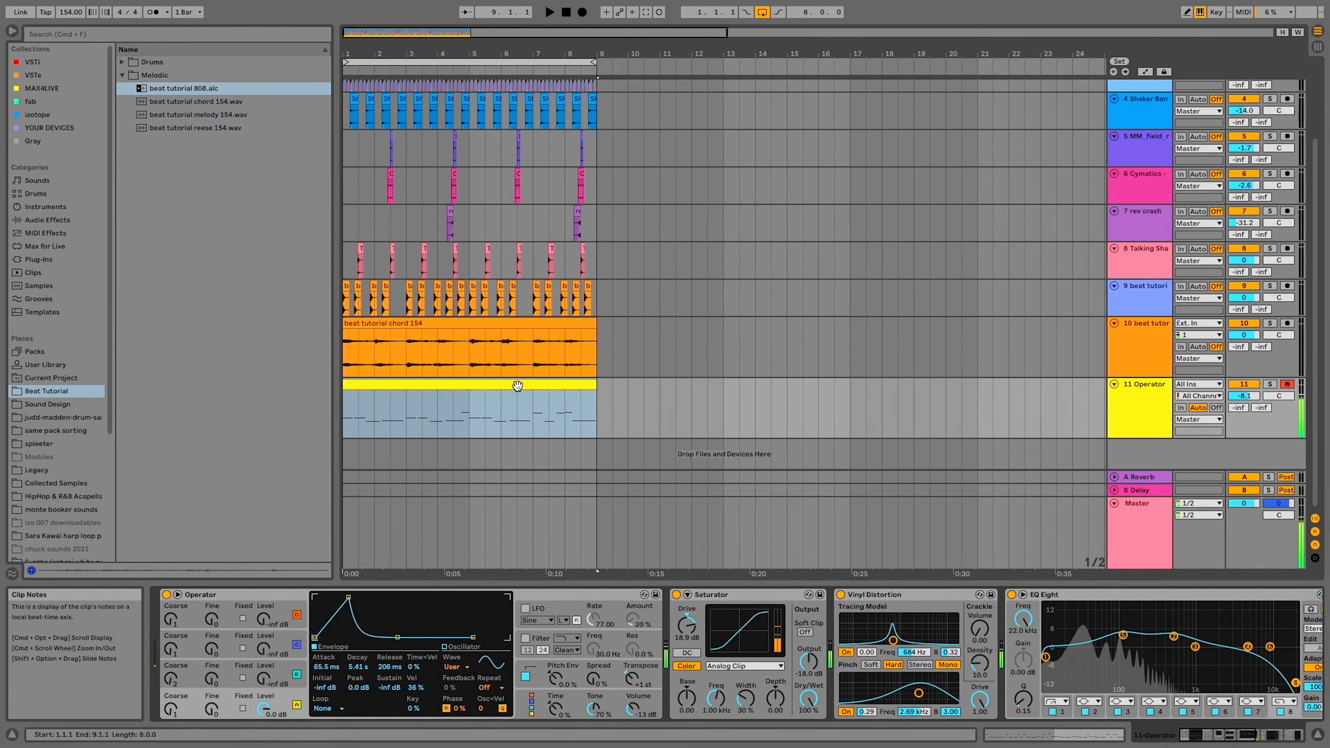
pyautogui.click(495, 383)
pyautogui.moveTo(1243, 395); pyautogui.dragTo(1243, 405)
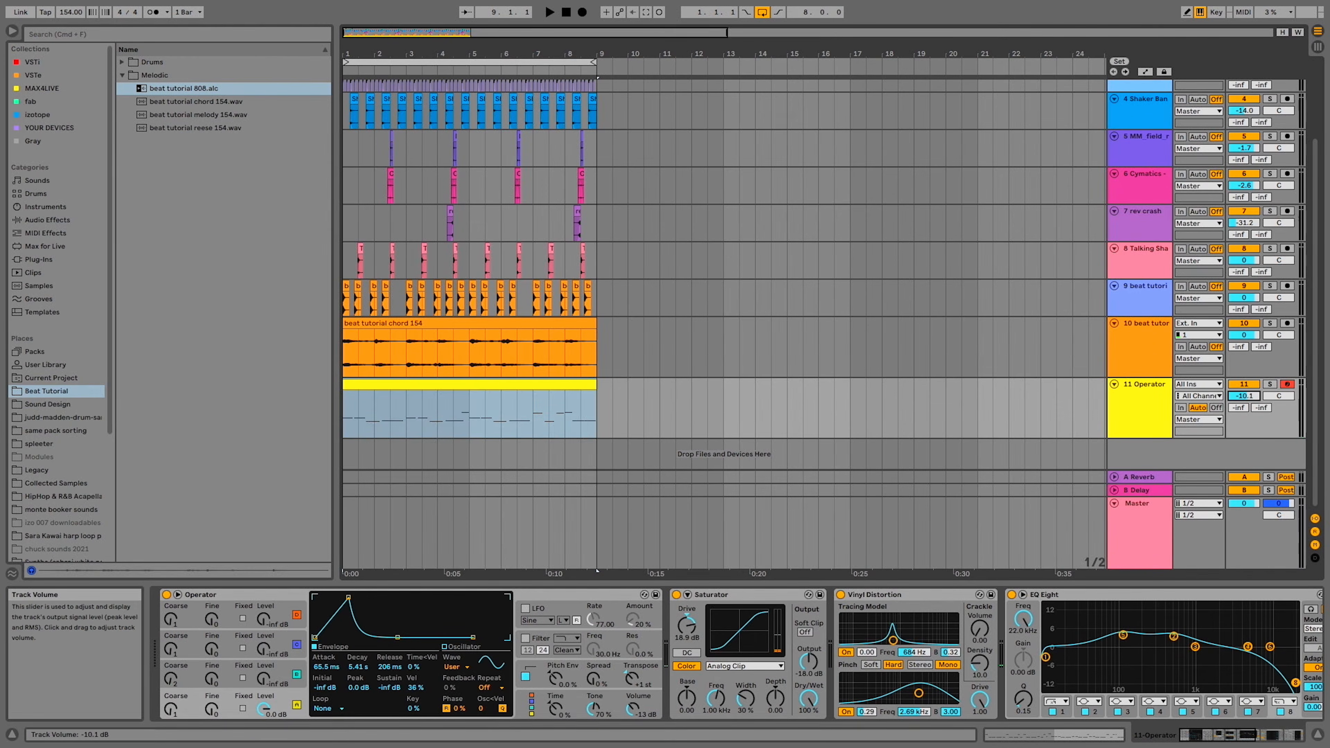
# Open the 808 clip in an enlarged note editor, select all of its notes and clear them from the clip
pyautogui.click(509, 384)
pyautogui.doubleClick(509, 384)
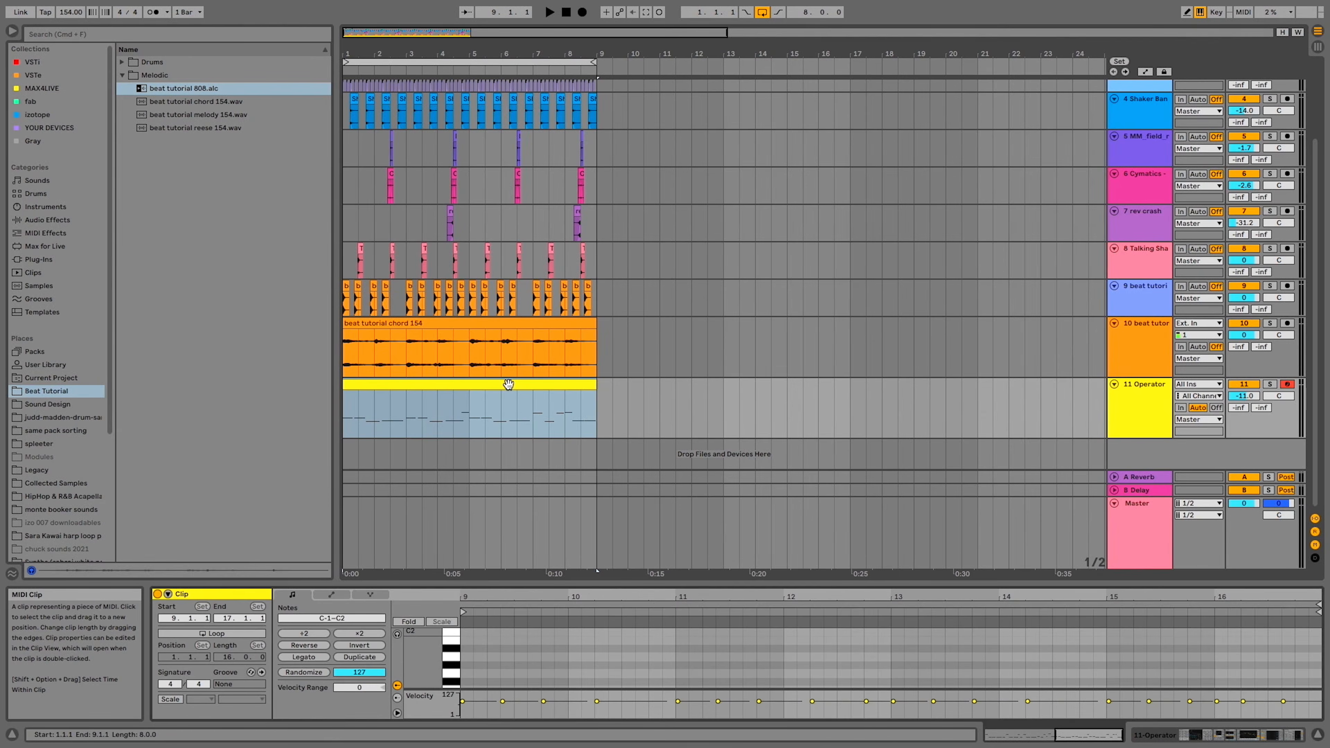
pyautogui.moveTo(528, 582); pyautogui.dragTo(528, 191)
pyautogui.press('super+a')
pyautogui.press('+')
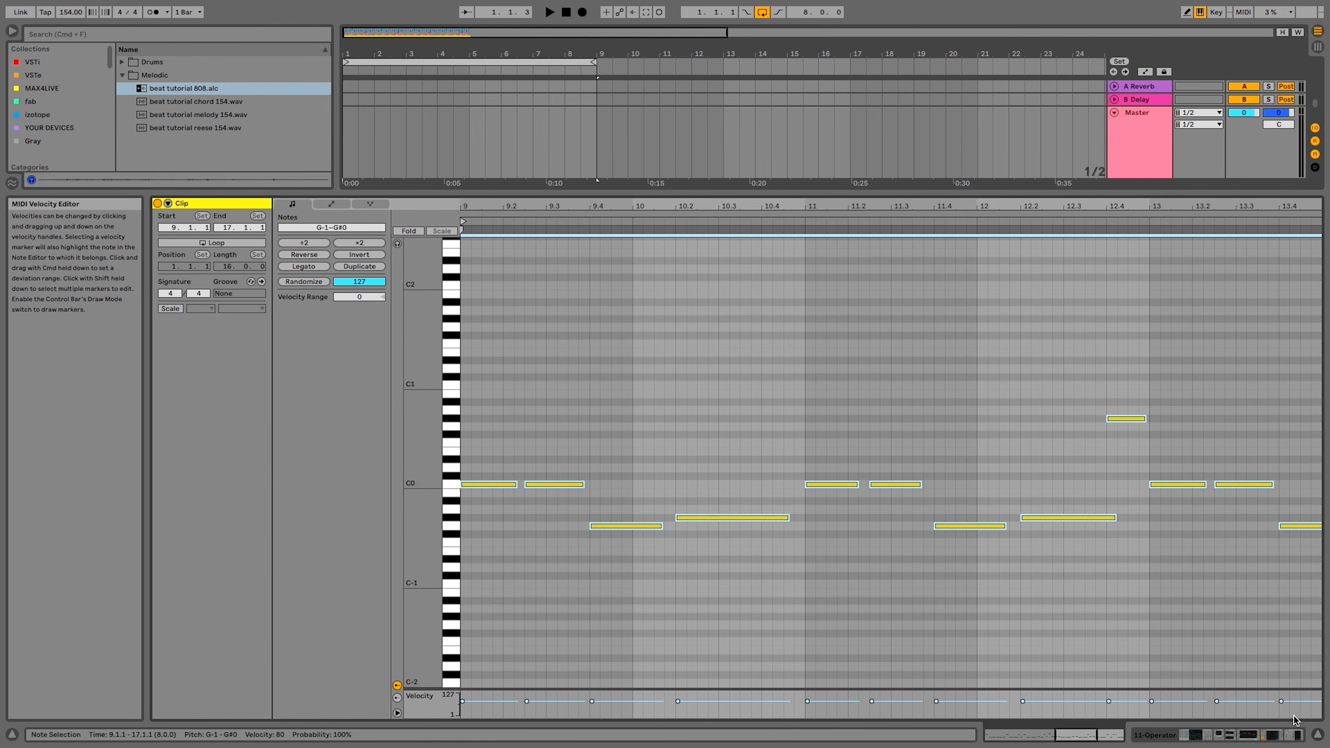
pyautogui.press('-')
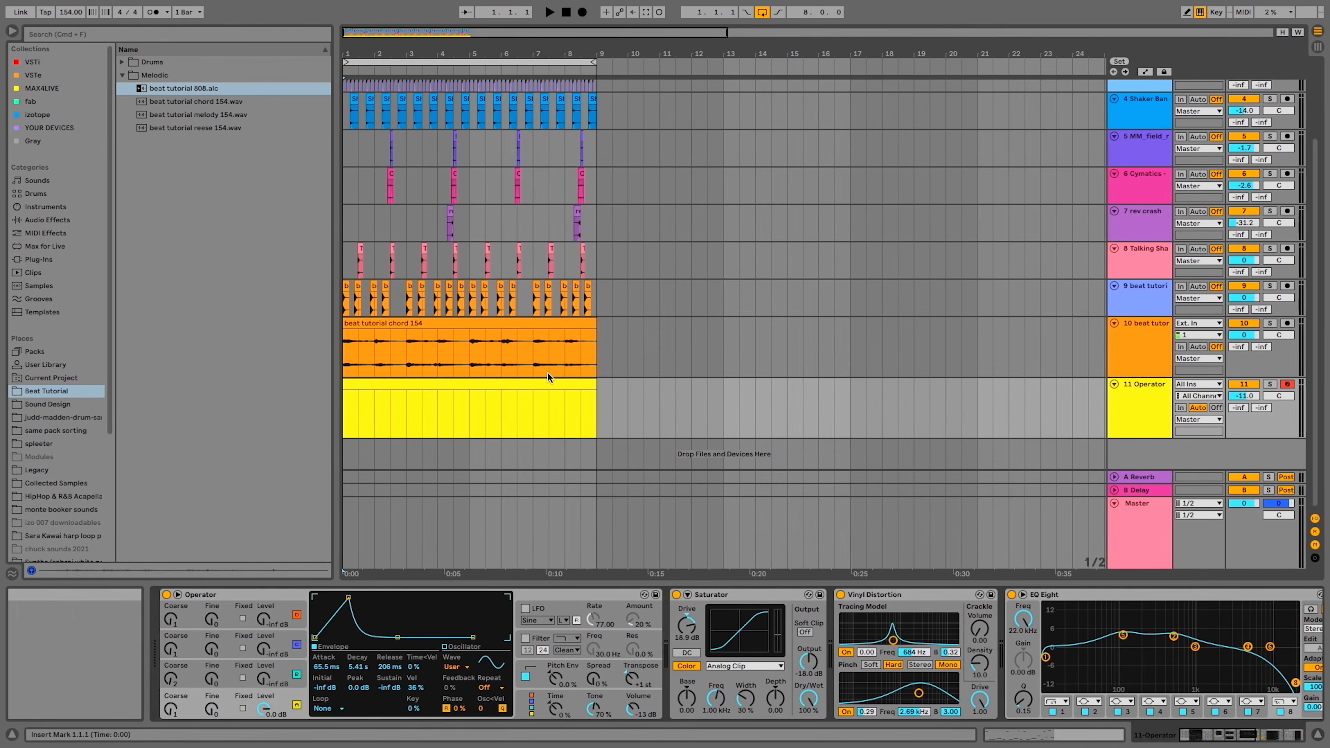
pyautogui.click(525, 382)
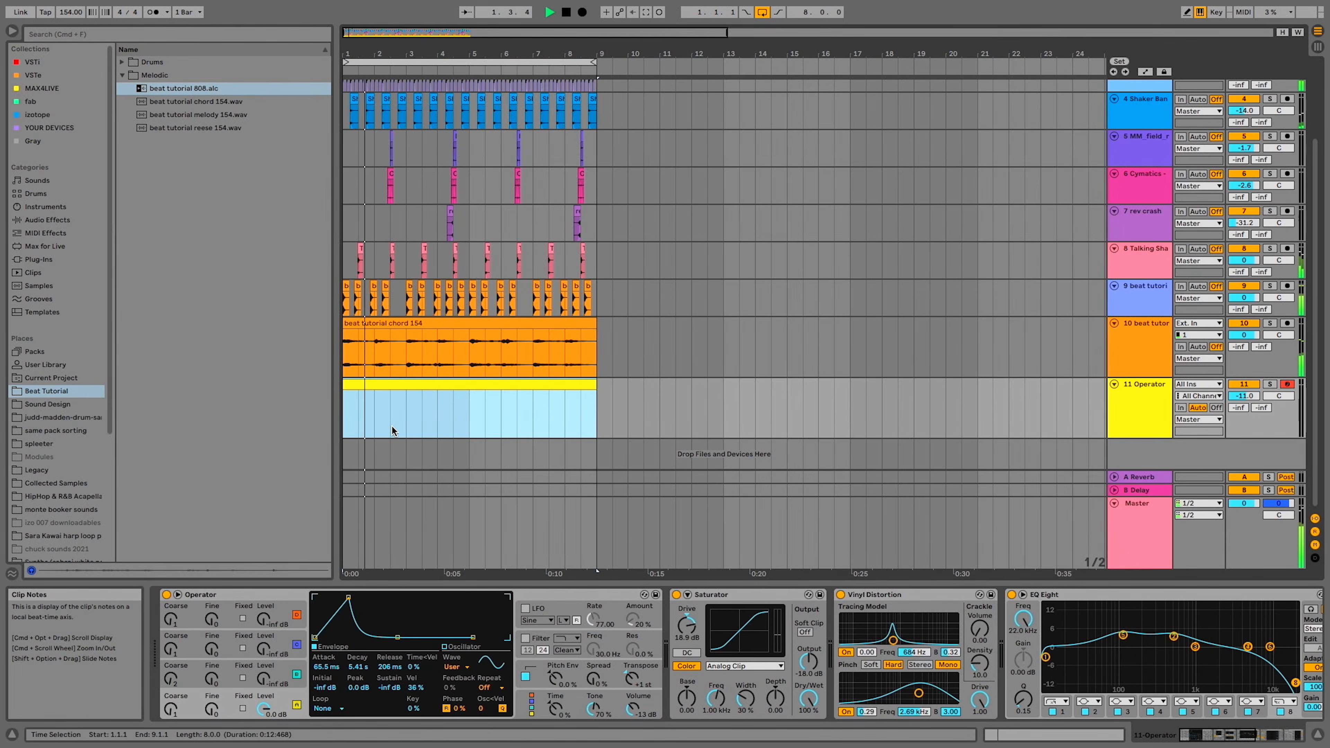
# Solo the chord, Operator and kick tracks while auditioning the loop, and lower the Operator track's volume to -16.0 dB
pyautogui.scroll(2, 391, 425)
pyautogui.hscroll(-1, 391, 426)
pyautogui.scroll(1, 391, 426)
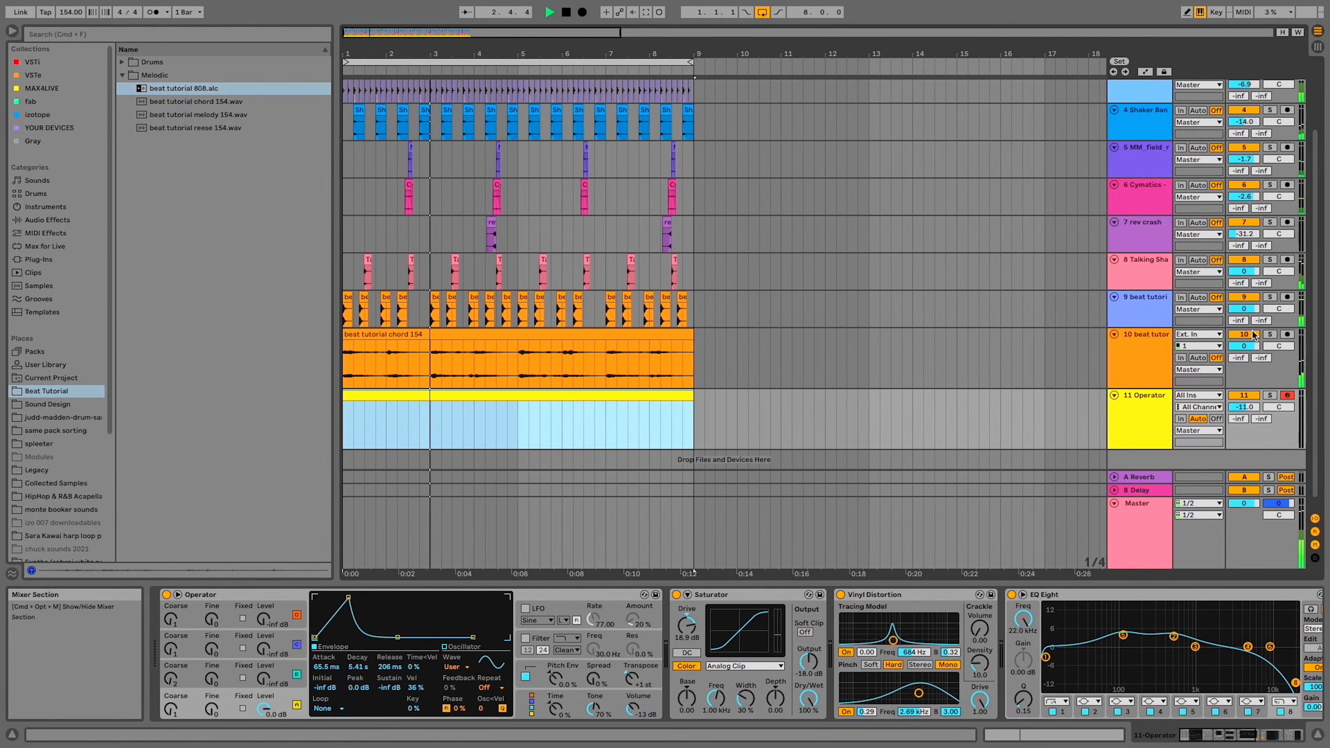
pyautogui.click(1270, 334)
pyautogui.click(1271, 396)
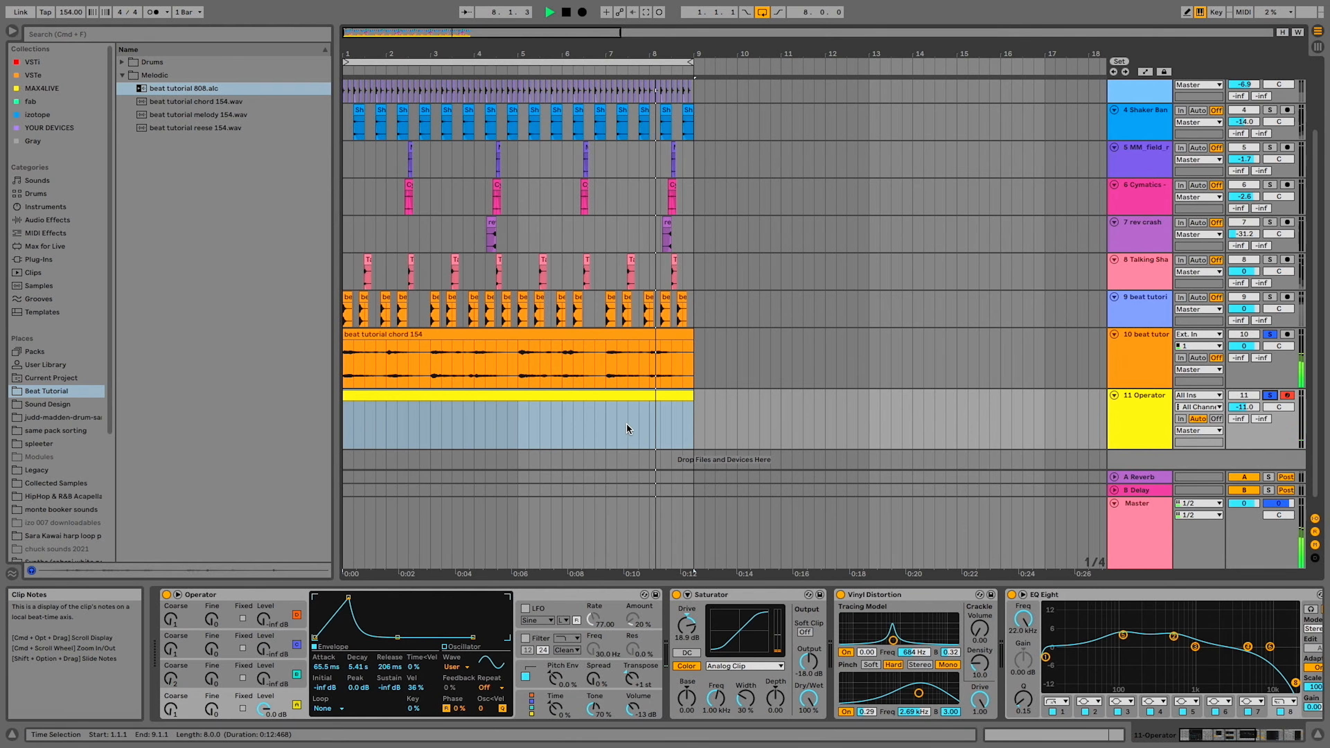
pyautogui.click(614, 426)
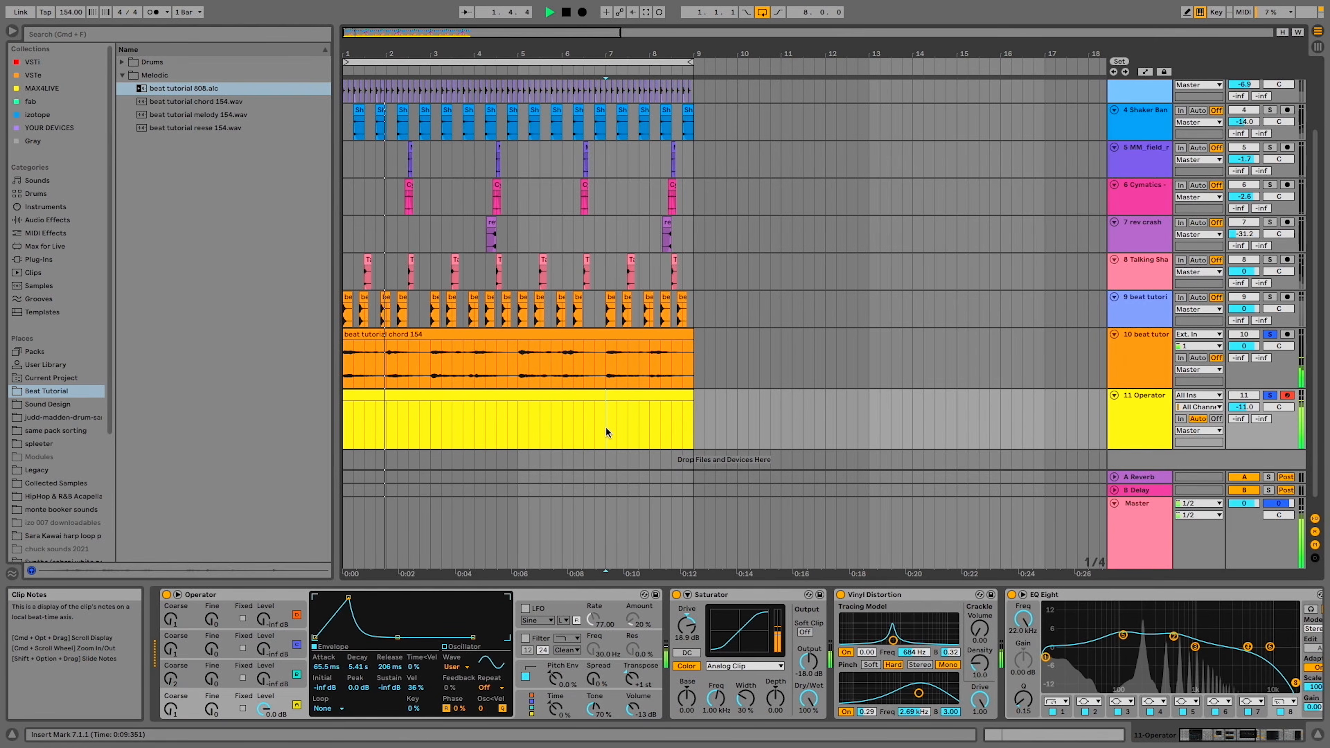
pyautogui.click(430, 364)
pyautogui.press('space')
pyautogui.press('space')
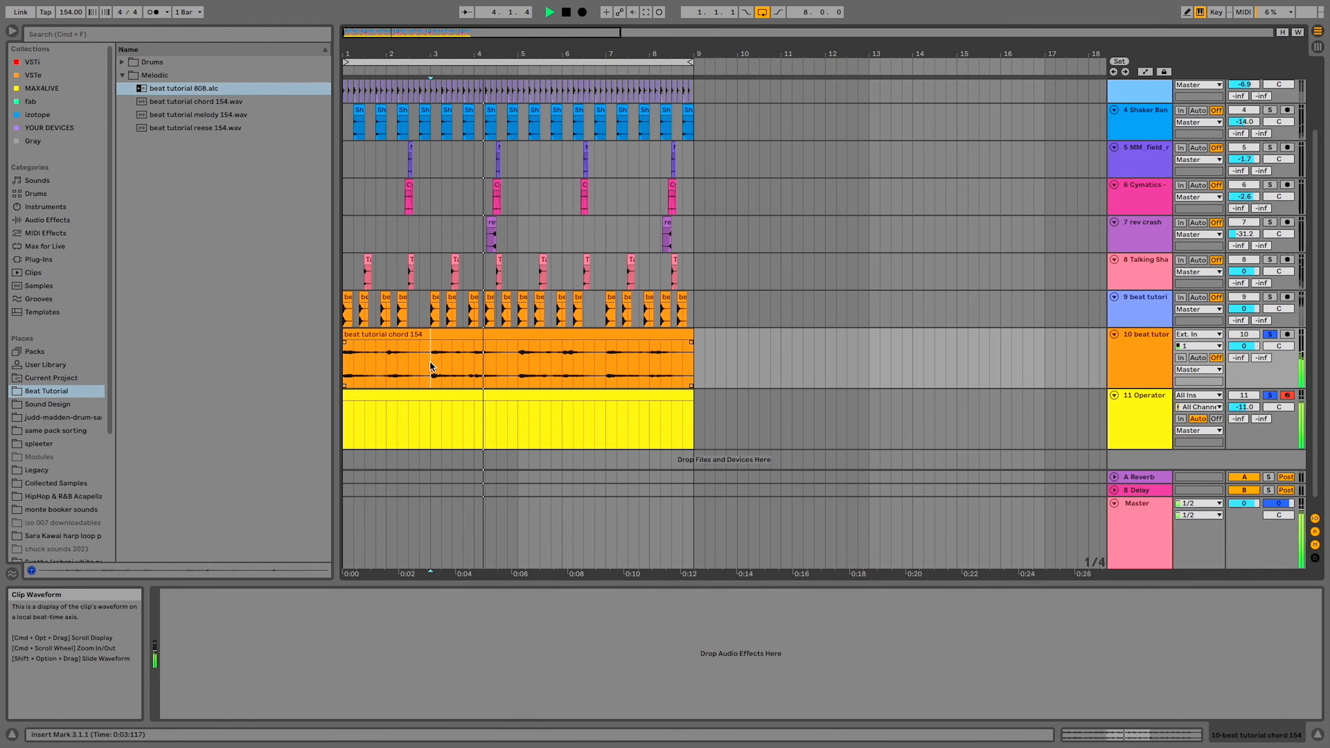
pyautogui.click(1269, 297)
pyautogui.moveTo(1245, 407); pyautogui.dragTo(1249, 410)
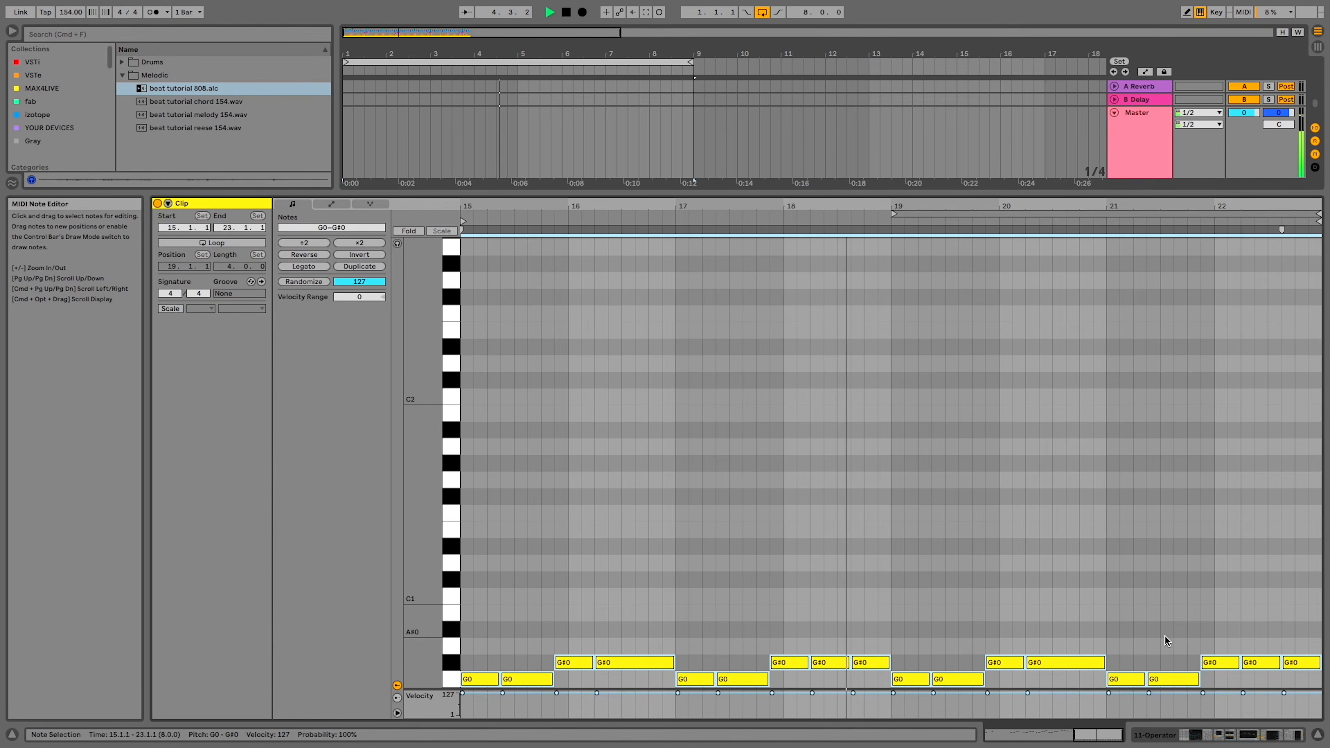
# Lower the second G0 and the second G#0 of the 808 clip's bars 15 and 16 by one octave
pyautogui.scroll(-3, 1165, 635)
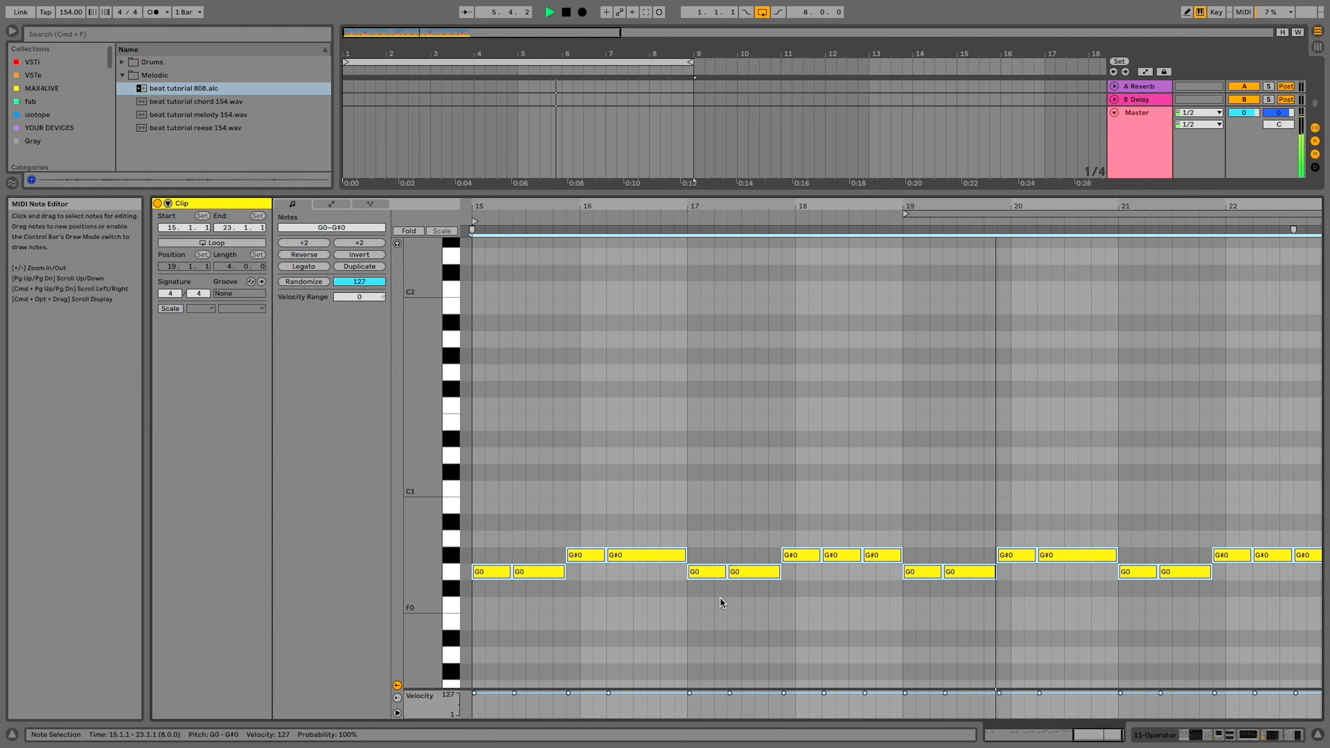
pyautogui.scroll(-1, 720, 597)
pyautogui.click(720, 599)
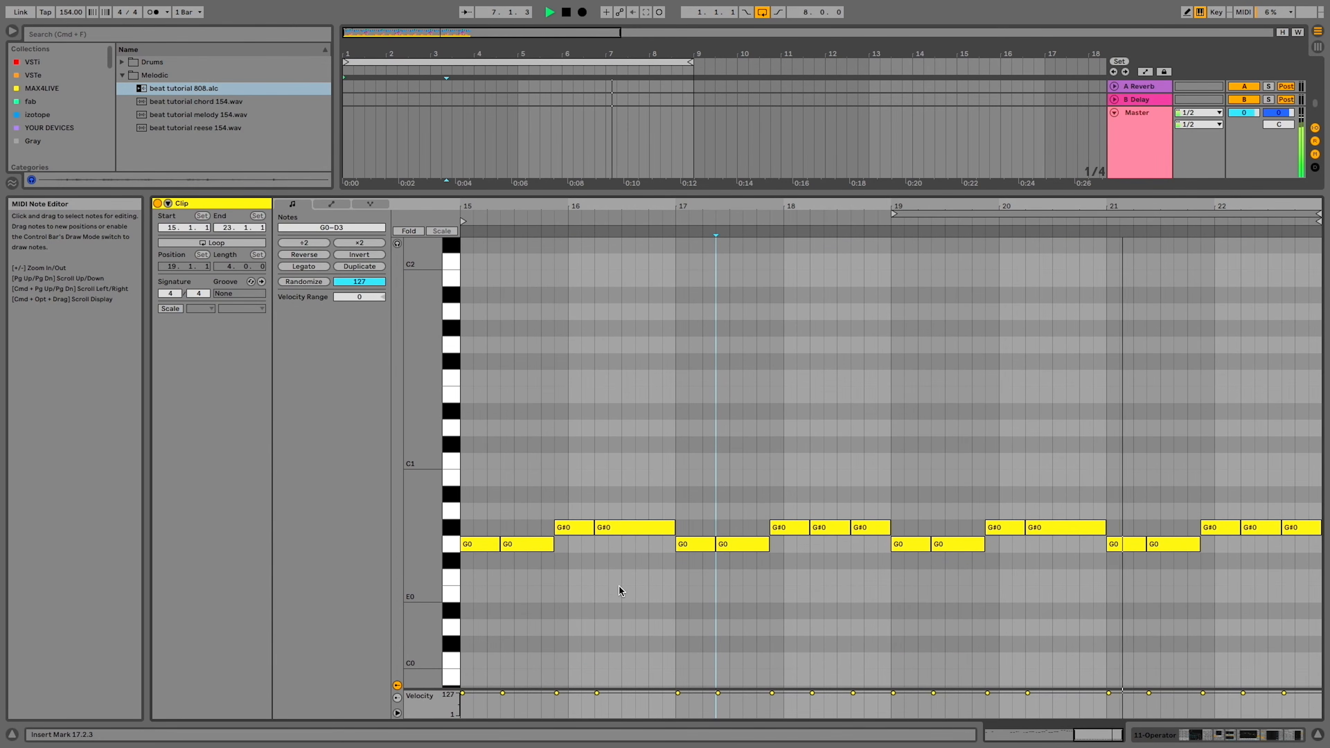
pyautogui.click(535, 545)
pyautogui.scroll(-1, 536, 545)
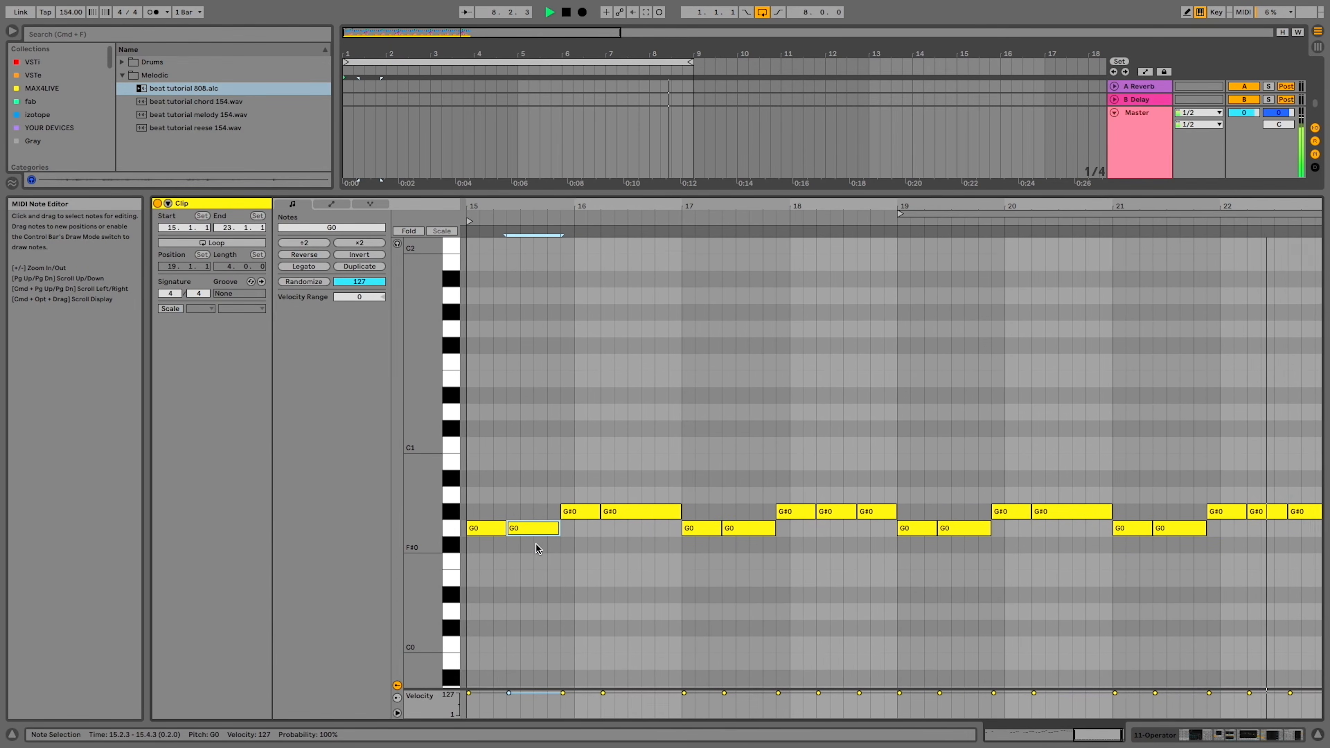
pyautogui.hotkey('shift', 'Down')
pyautogui.click(639, 467)
pyautogui.hotkey('shift', 'Down')
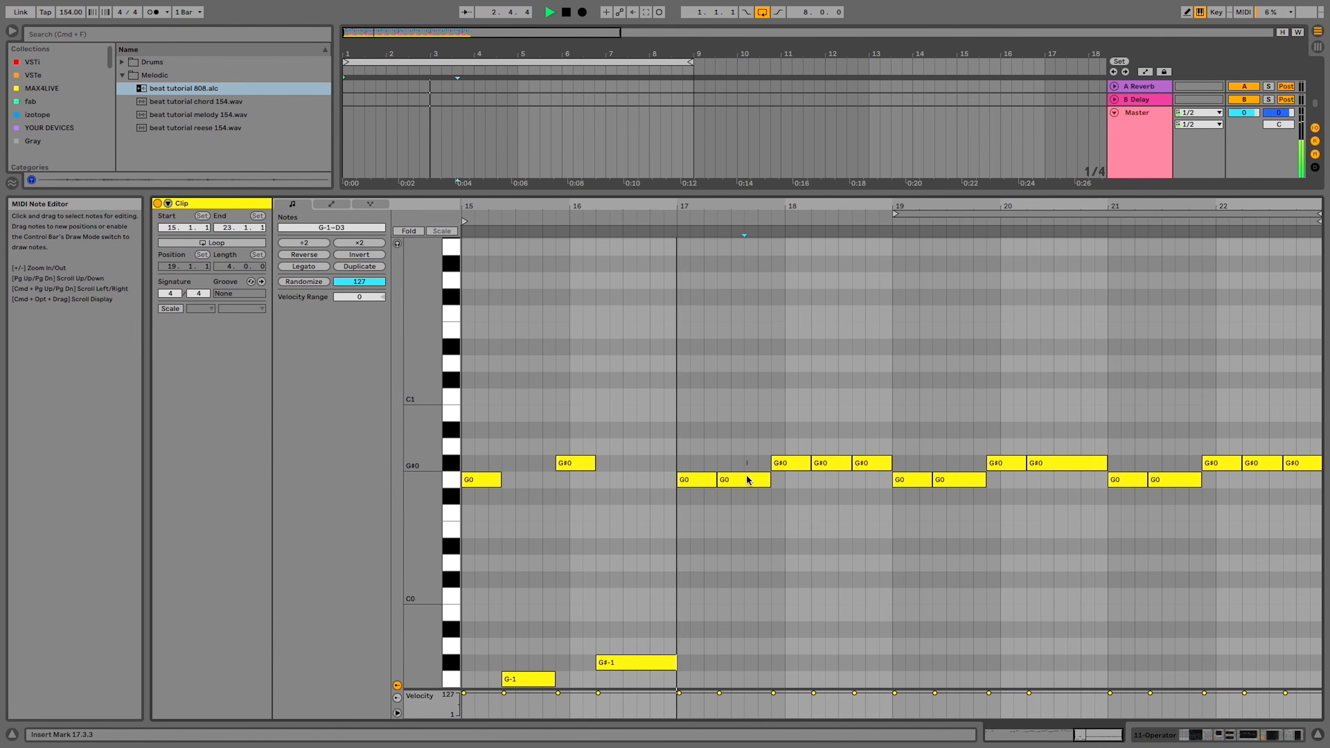
# Lower the second G0 and the last two G#0 notes in bars 17 and 18 by one octave
pyautogui.click(747, 480)
pyautogui.hotkey('shift', 'Down')
pyautogui.click(822, 463)
pyautogui.hotkey('shift', 'Down')
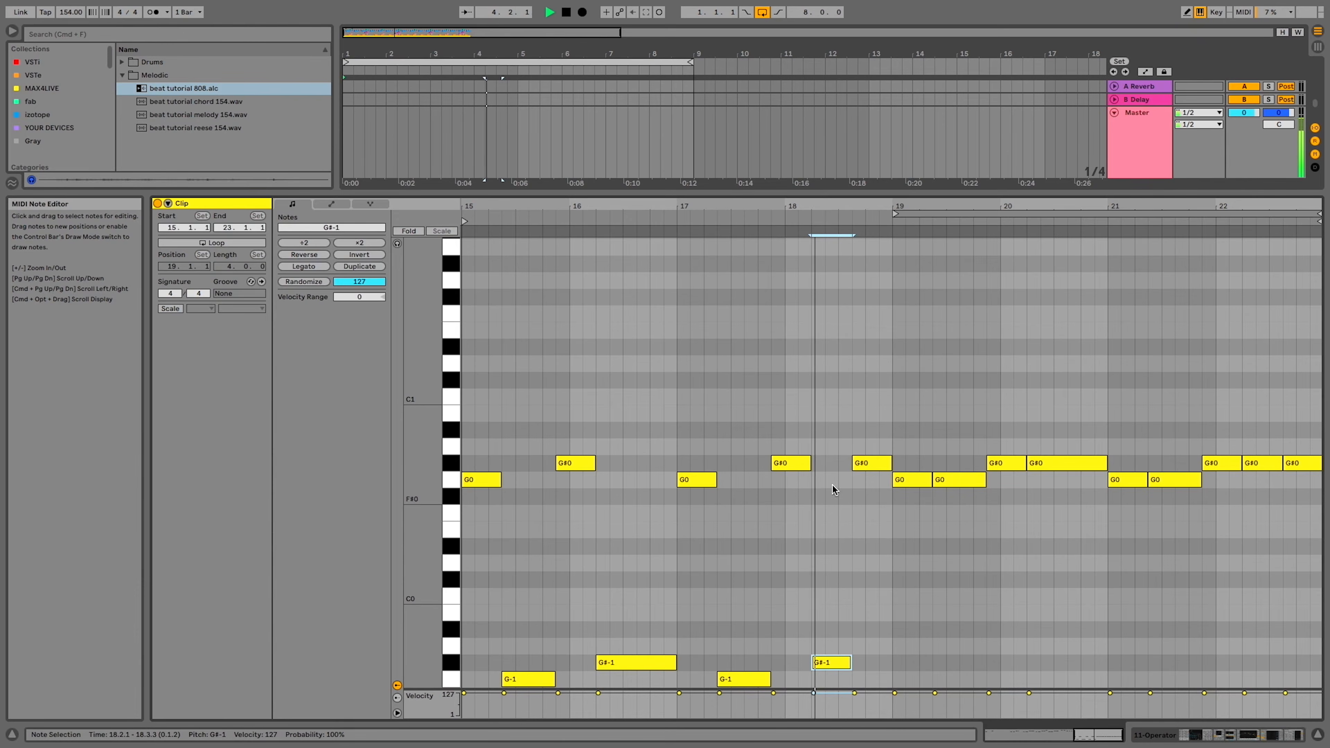
pyautogui.click(867, 463)
pyautogui.hotkey('shift', 'Down')
# Lower the second G0 and the second G#0 in bars 19 and 20 by one octave
pyautogui.click(945, 471)
pyautogui.hotkey('shift', 'Down')
pyautogui.click(1051, 462)
pyautogui.hotkey('shift', 'Down')
# Raise both G0 notes in bar 21 of the 808 clip to C1, checking them in playback
pyautogui.click(1125, 480)
pyautogui.press('Up')
pyautogui.press('Up')
pyautogui.press('Up')
pyautogui.press('Up')
pyautogui.press('Up')
pyautogui.click(1104, 238)
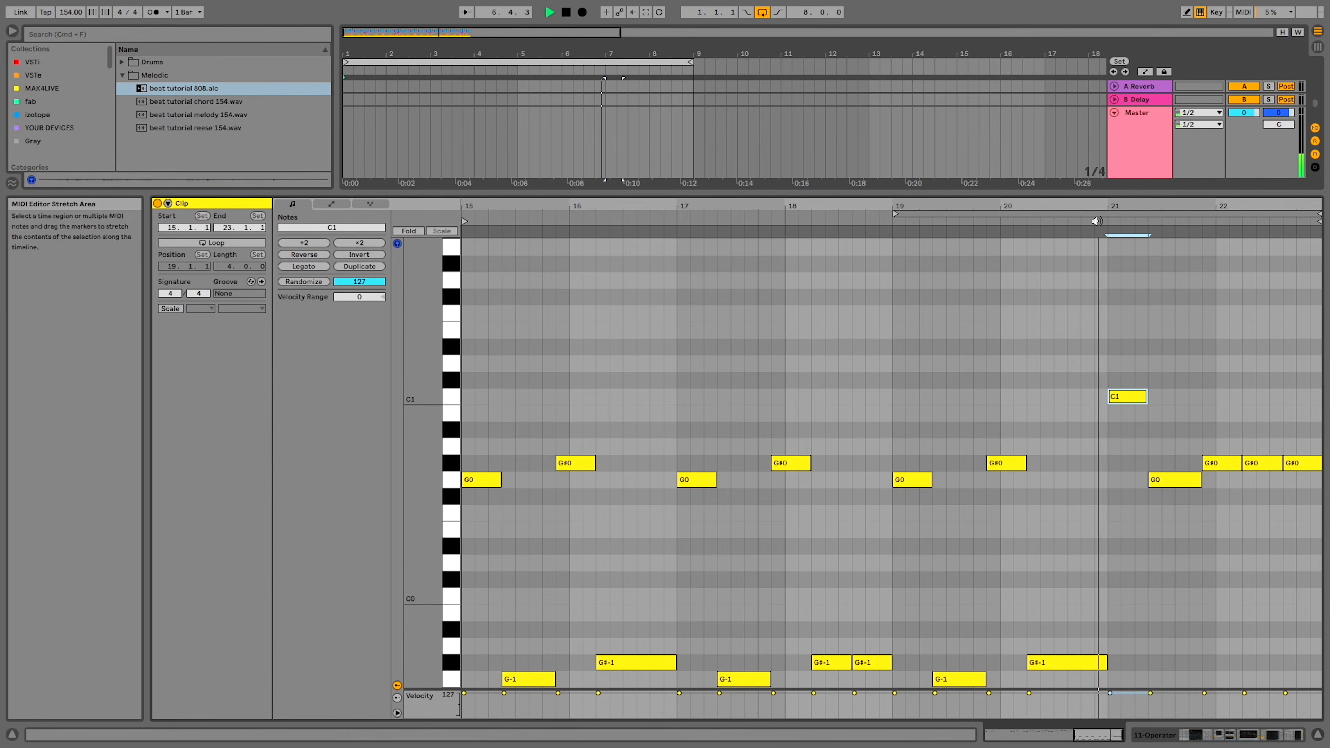
pyautogui.press('space')
pyautogui.click(1168, 477)
pyautogui.press('Up')
pyautogui.press('Up')
pyautogui.press('Up')
pyautogui.press('Up')
pyautogui.press('Up')
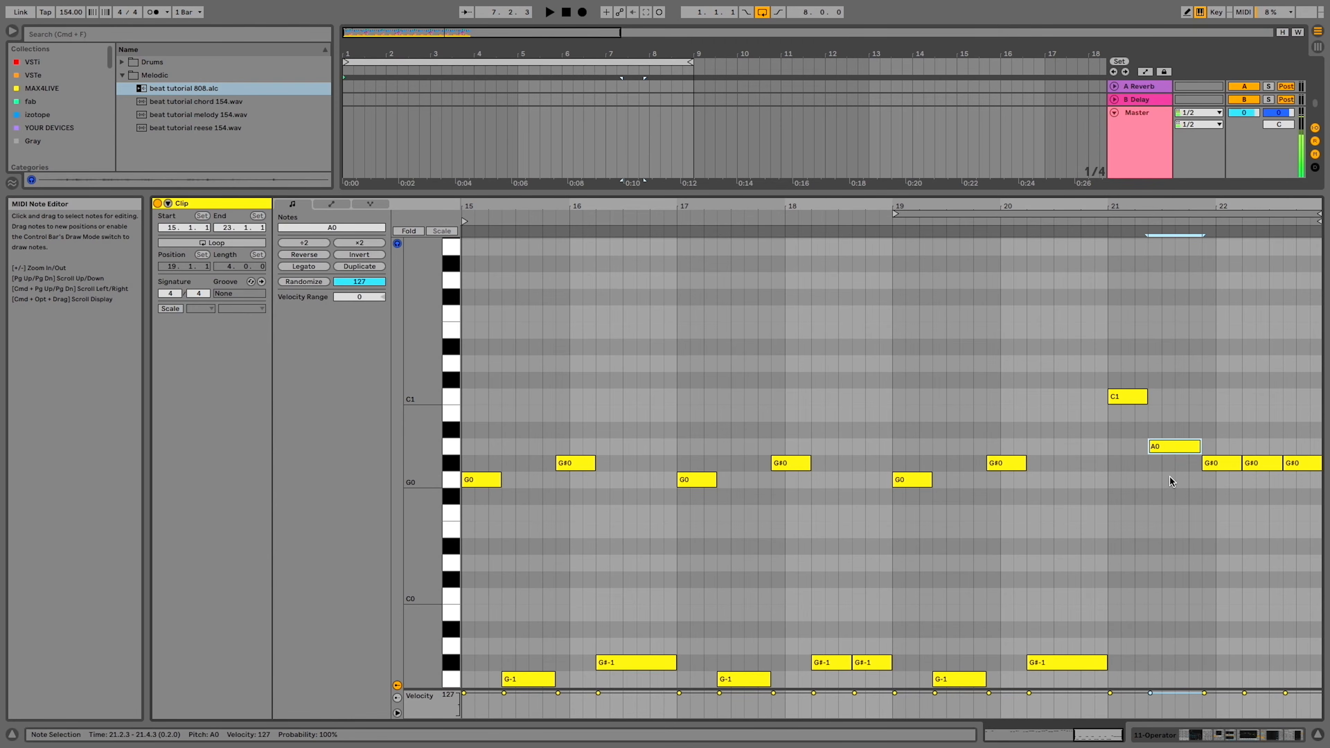
# Raise the last three G#0 notes of the 808 clip to A#0 and replay from about bar 21
pyautogui.moveTo(1180, 450); pyautogui.dragTo(1298, 468)
pyautogui.press('Up')
pyautogui.press('Up')
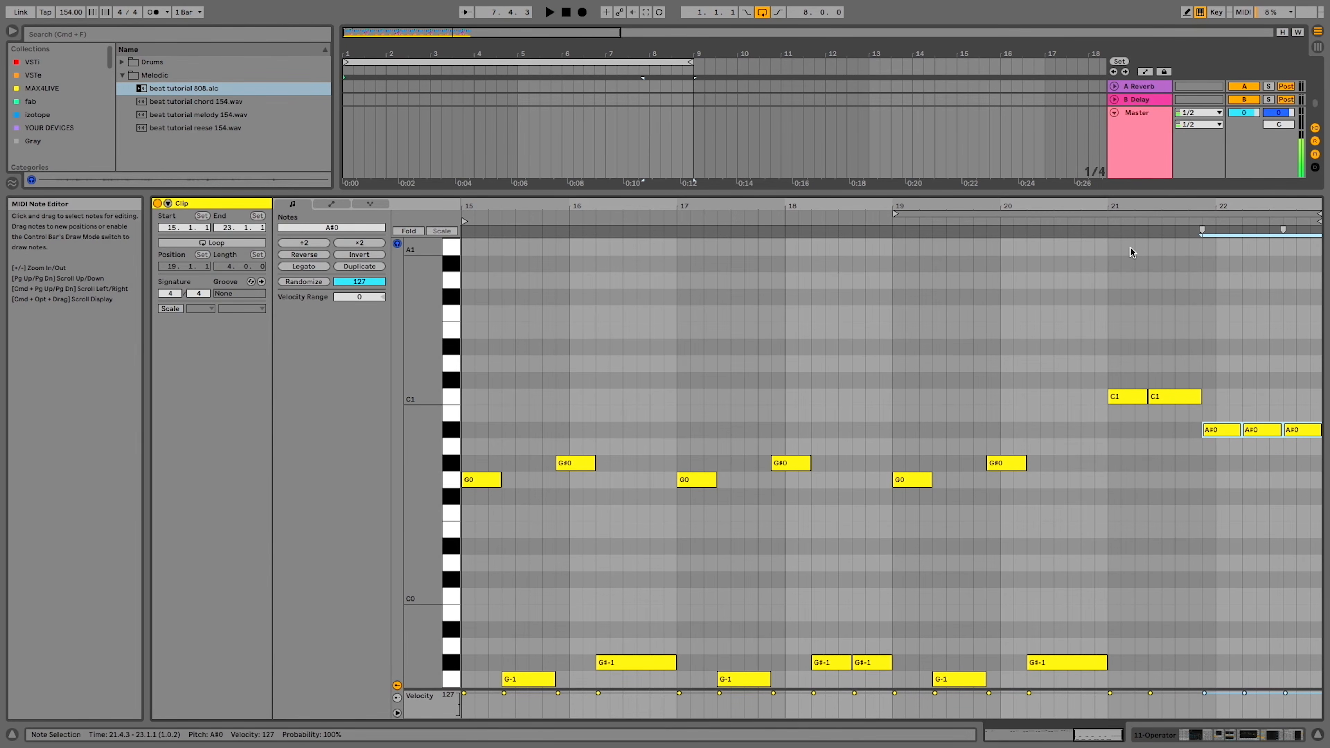
pyautogui.click(1100, 224)
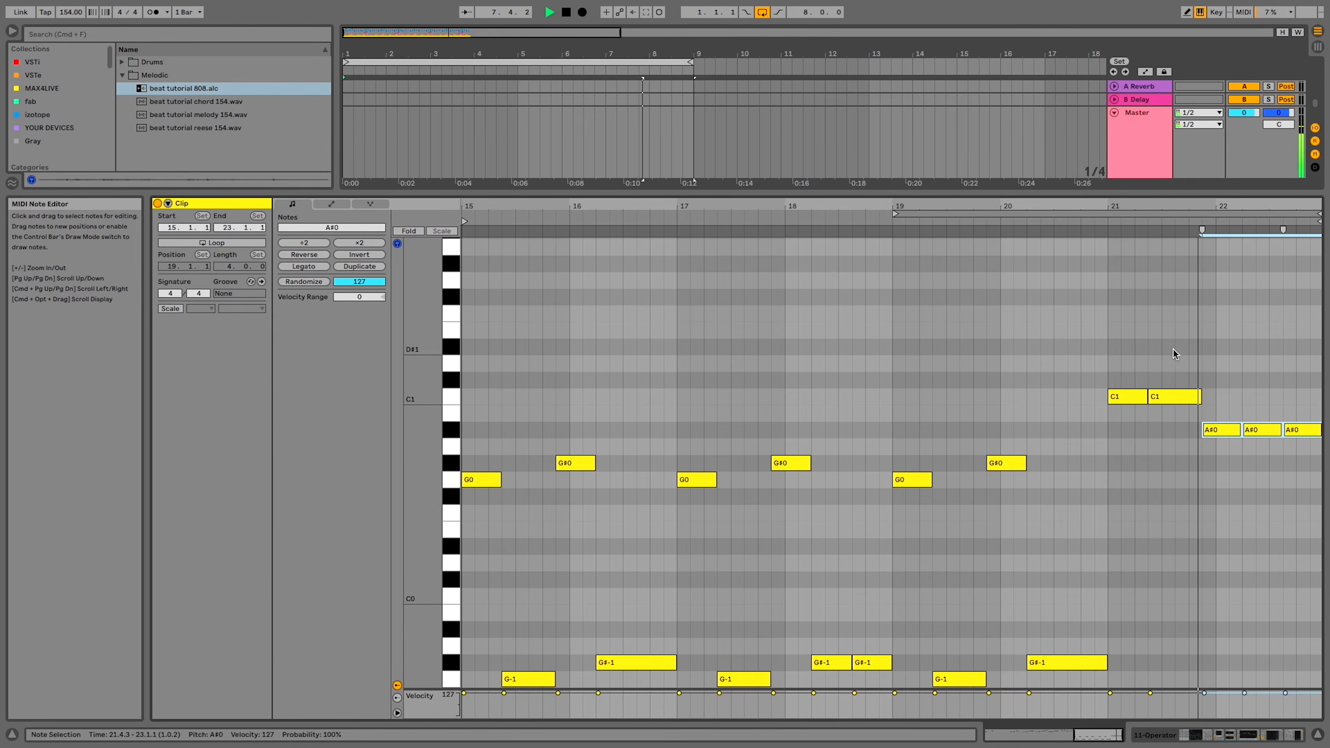
pyautogui.click(1113, 228)
# Lower the second C1 to C0 and the last two A#0 notes to A#-1 in the 808 clip
pyautogui.click(1167, 396)
pyautogui.hotkey('shift', 'Down')
pyautogui.moveTo(1297, 401); pyautogui.dragTo(1273, 431)
pyautogui.hotkey('shift', 'Down')
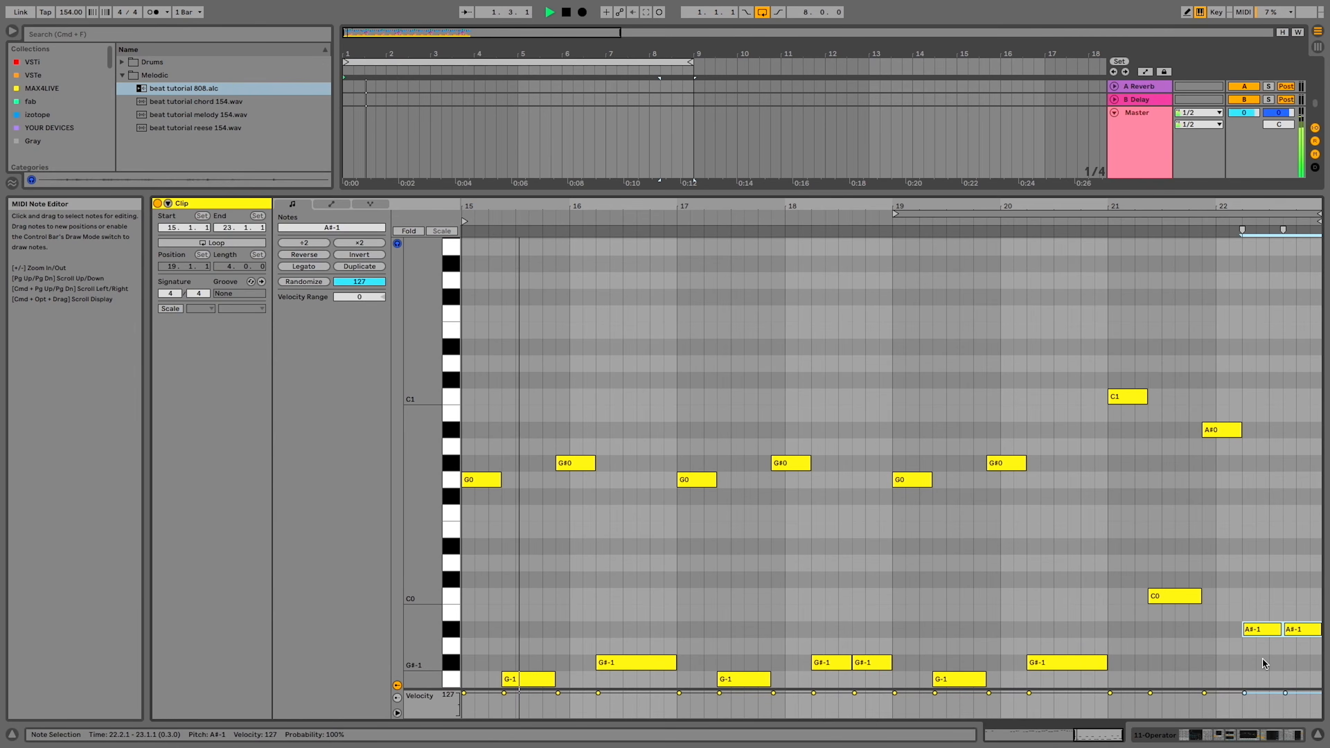
pyautogui.click(1248, 732)
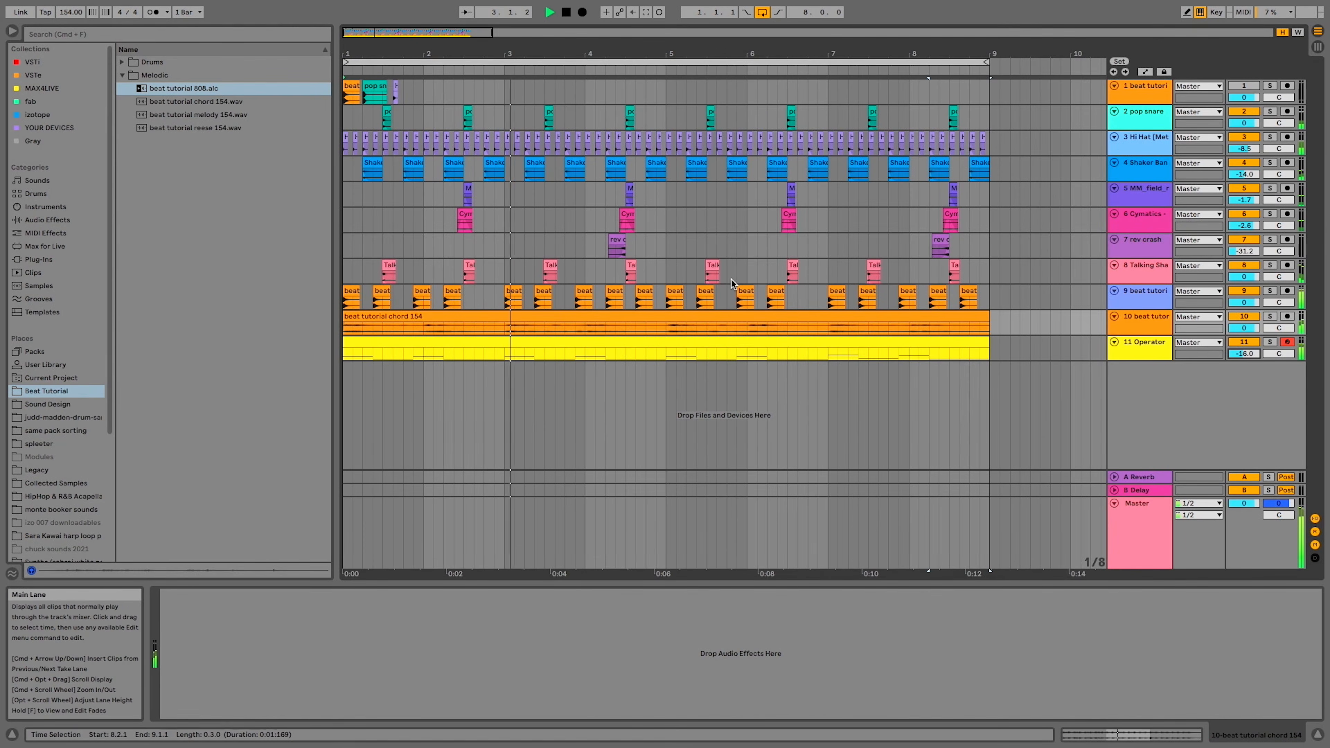
# Deactivate the hi-hat and shaker clips from 2.4.1 to 3.1.1 and play the beat from 1.1.1
pyautogui.press('space')
pyautogui.moveTo(485, 196); pyautogui.dragTo(502, 150)
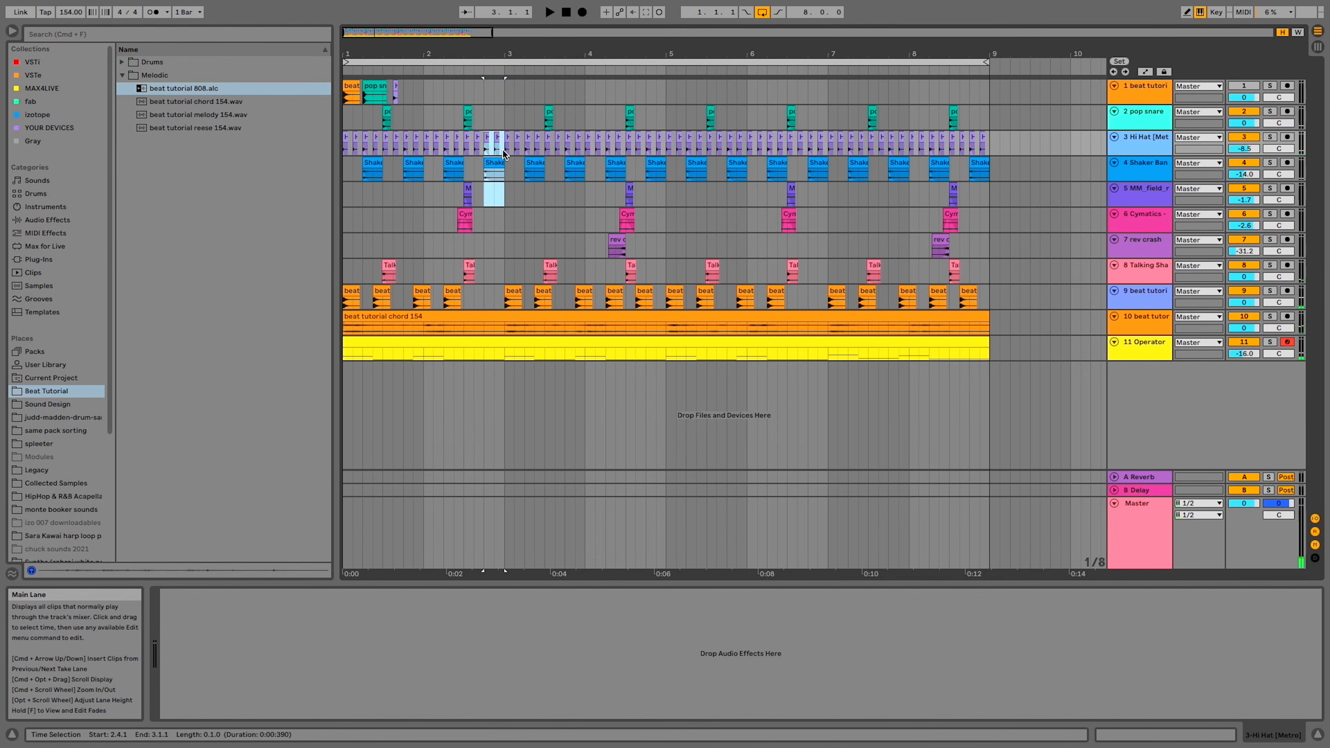
pyautogui.press('0')
pyautogui.click(344, 169)
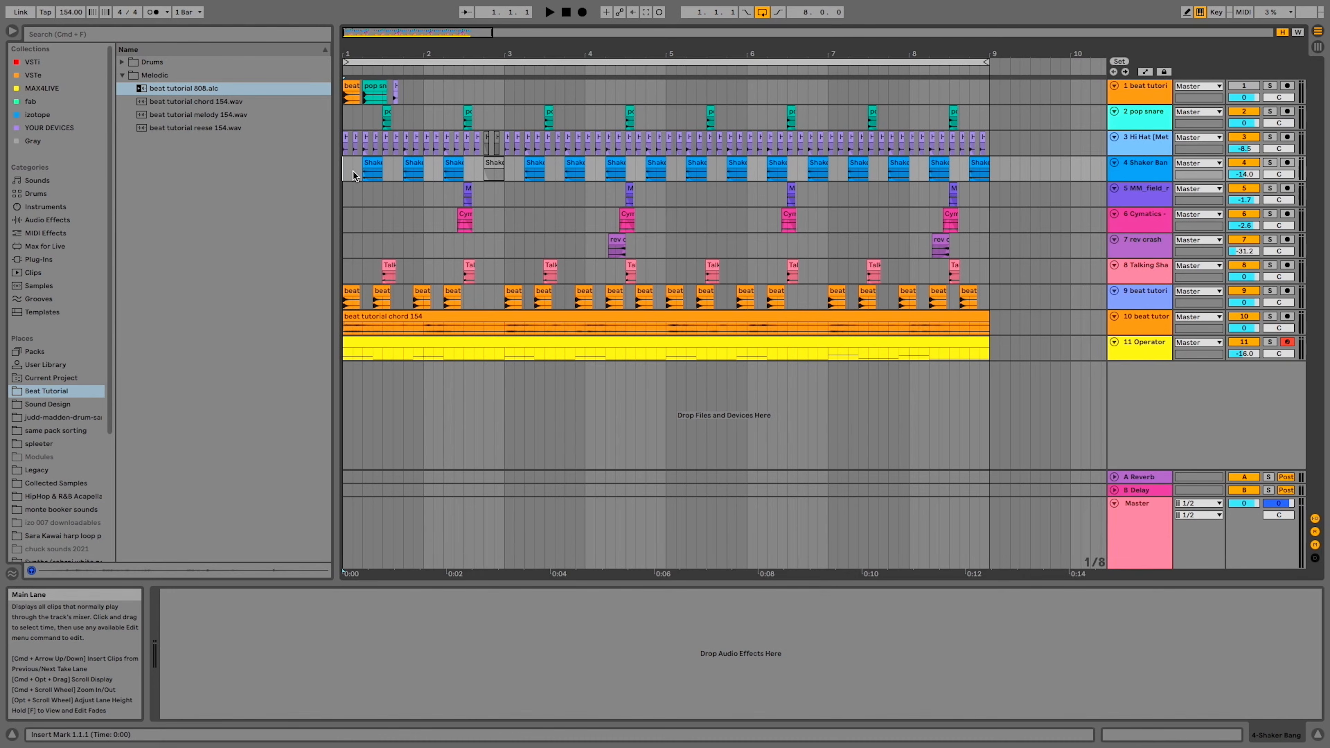
pyautogui.press('space')
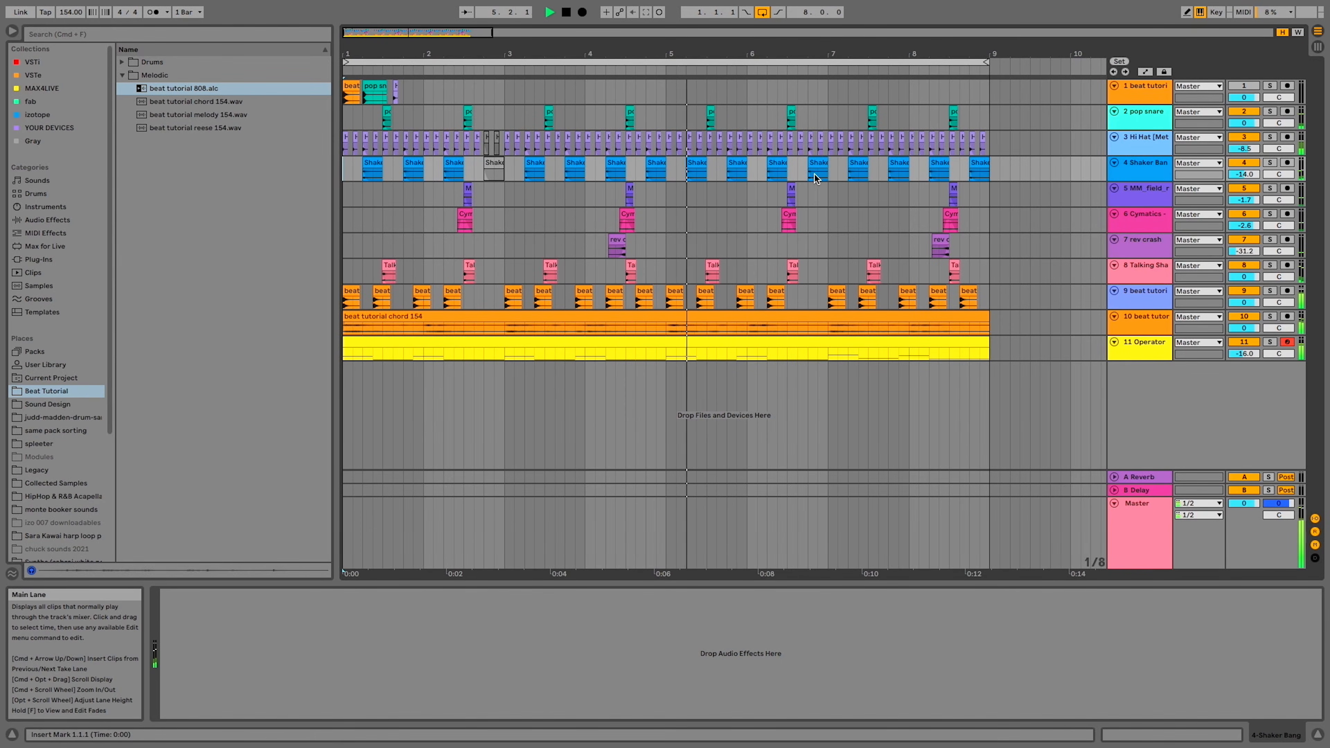
# Deactivate the hi-hat and shaker clips from 6.3.3 to the end of bar 6
pyautogui.moveTo(803, 178); pyautogui.dragTo(823, 149)
pyautogui.press('0')
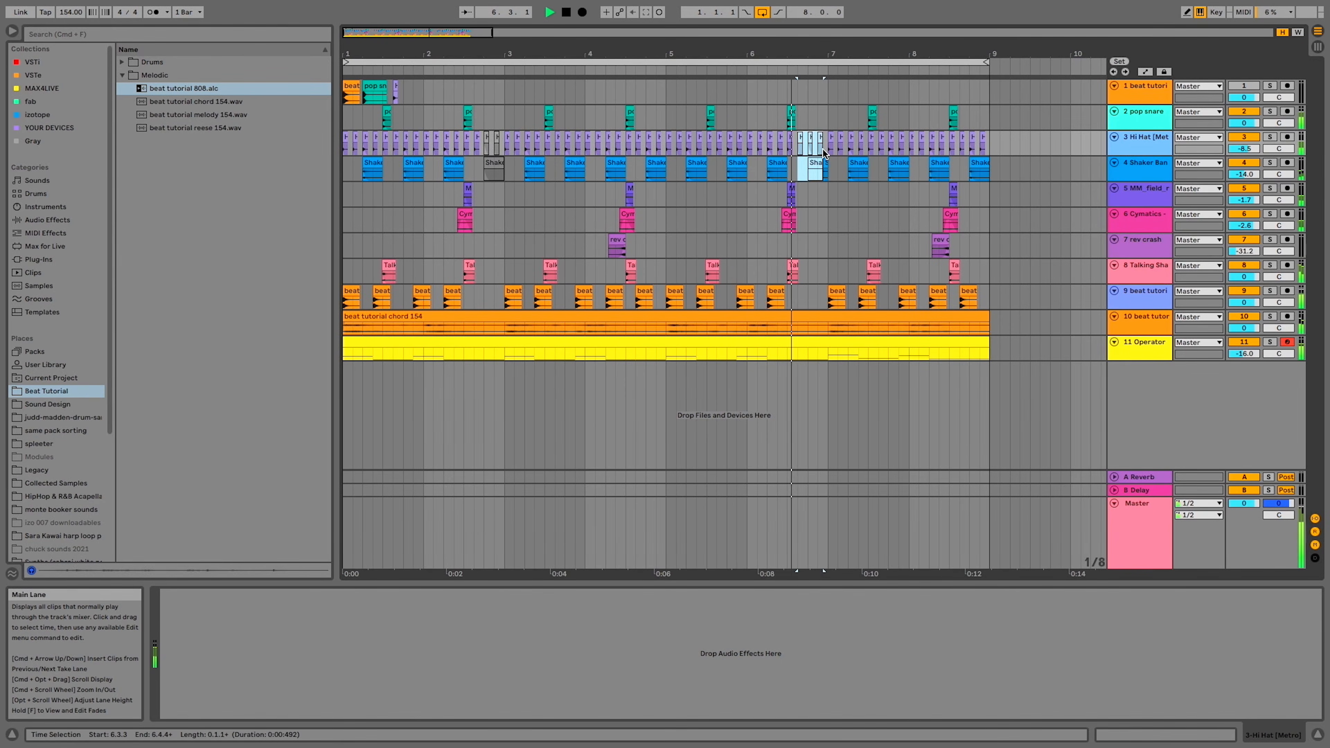
pyautogui.click(828, 164)
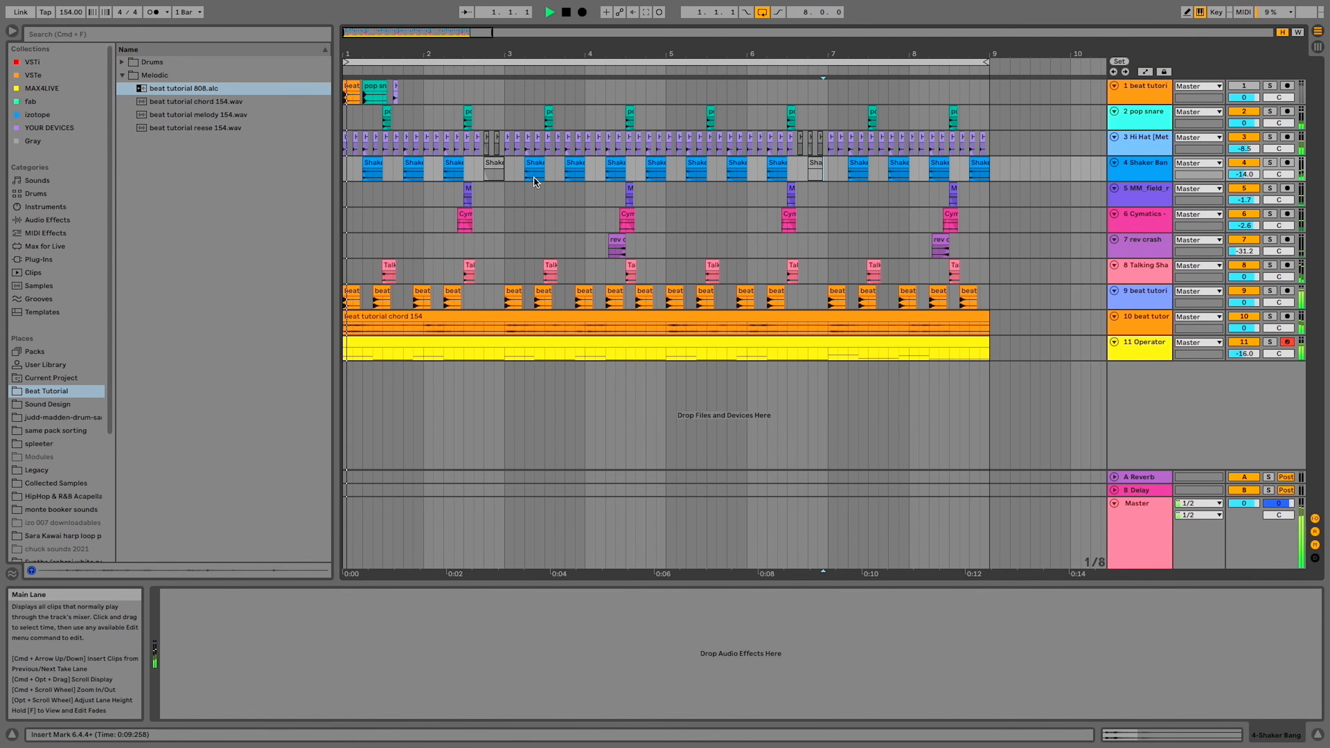
pyautogui.click(496, 160)
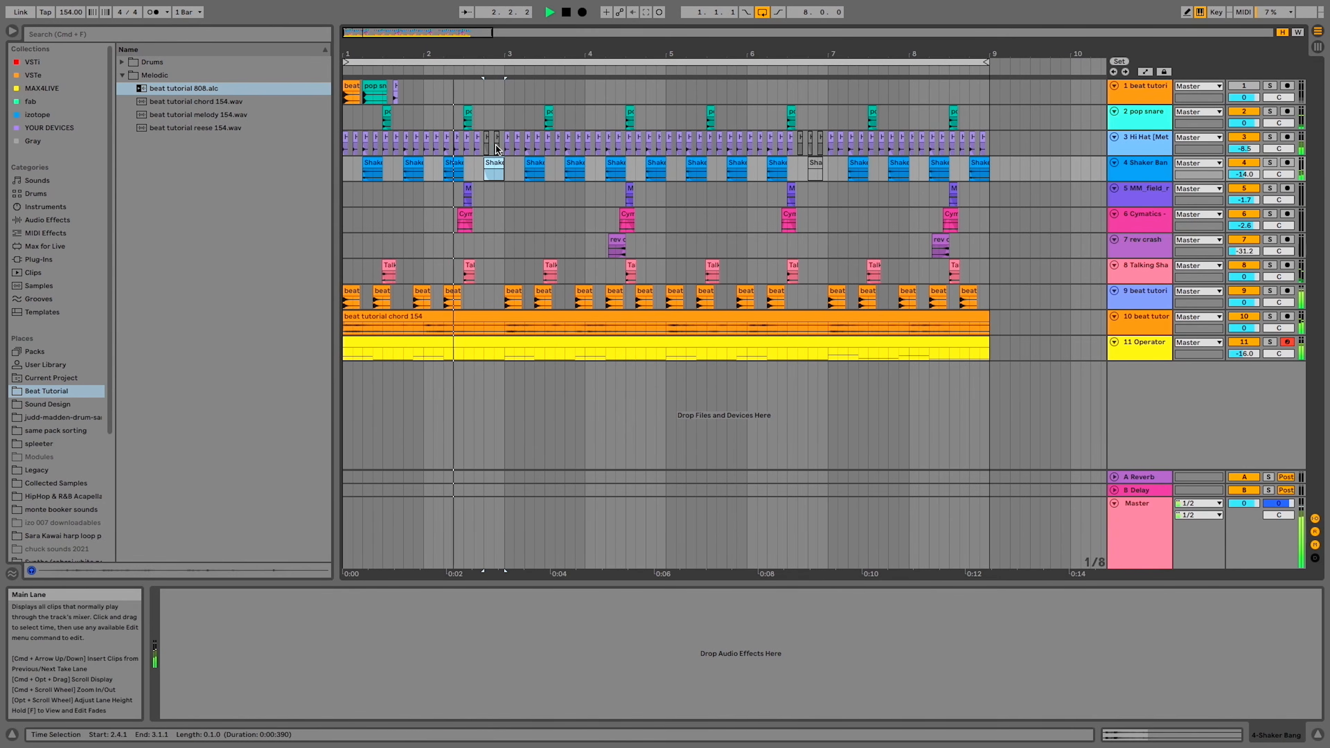
pyautogui.click(497, 139)
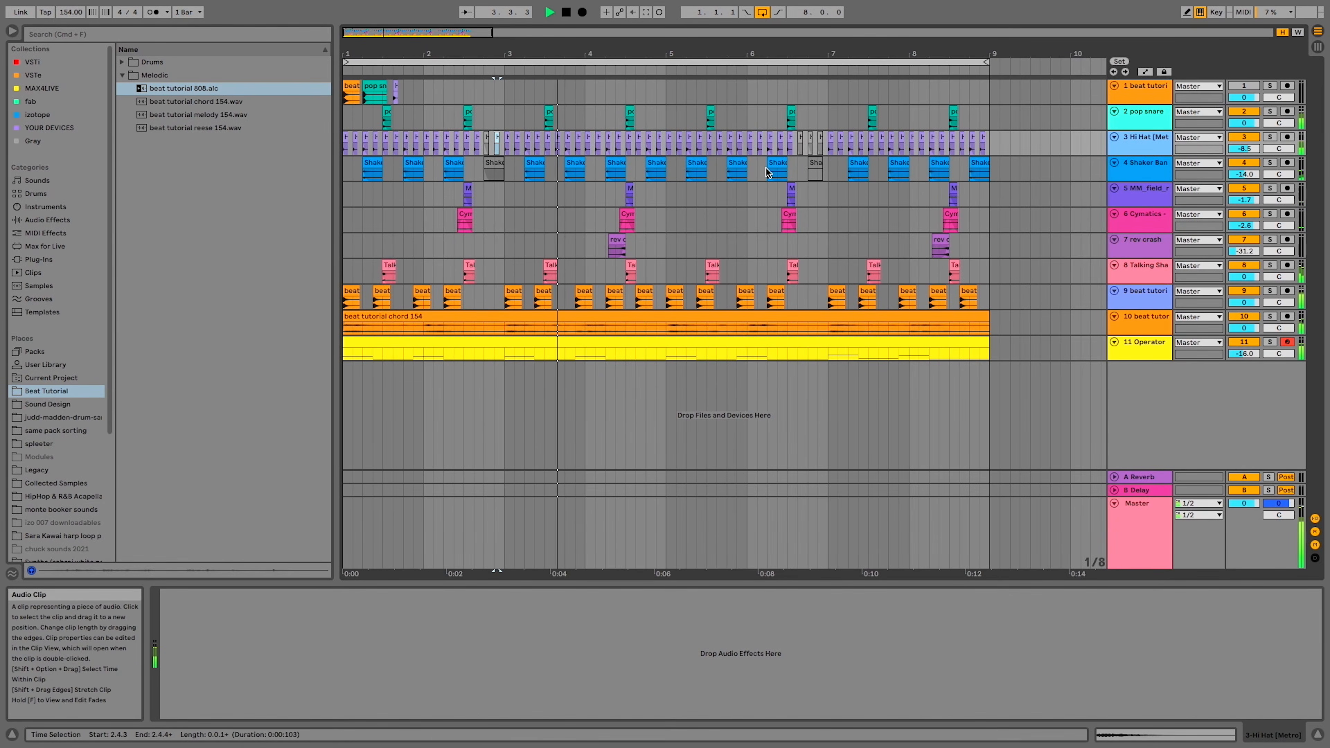
pyautogui.click(797, 164)
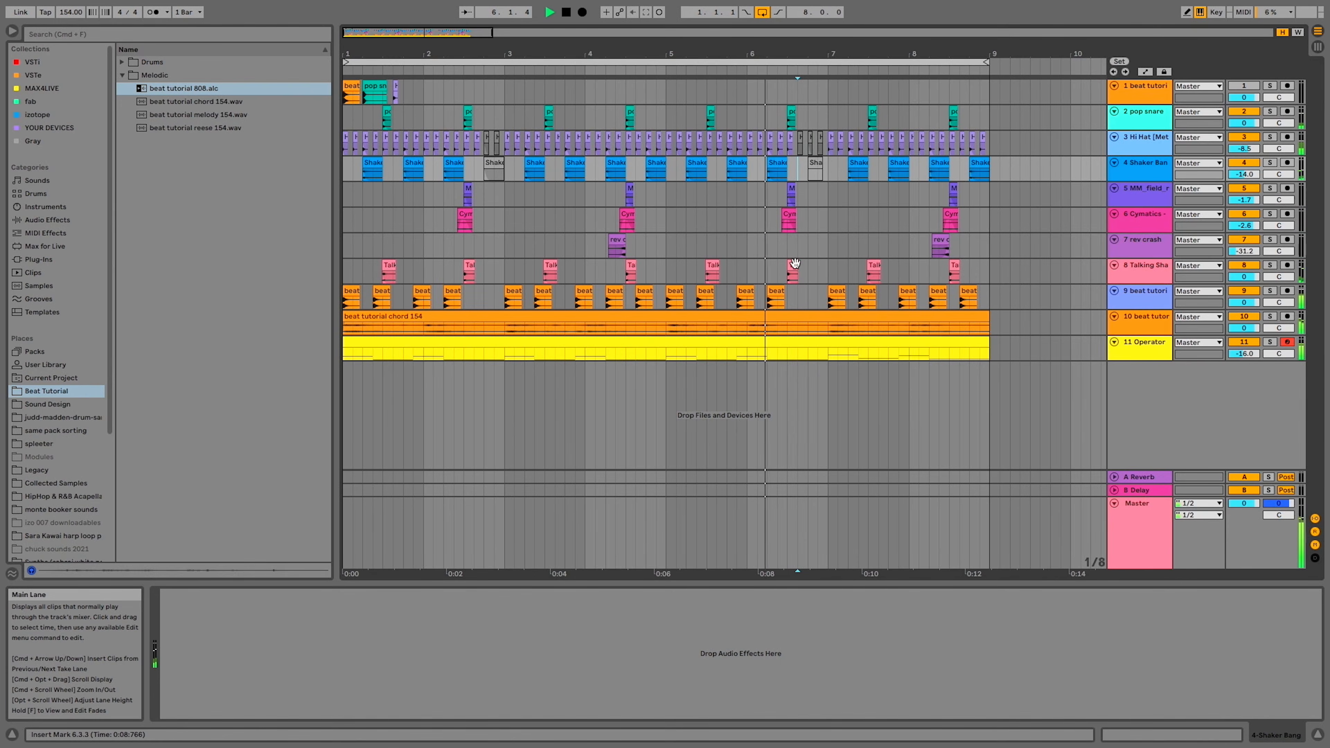
# Deactivate the kick clip at 7.1.1 and the hi-hat clip at 3.4.3
pyautogui.click(837, 293)
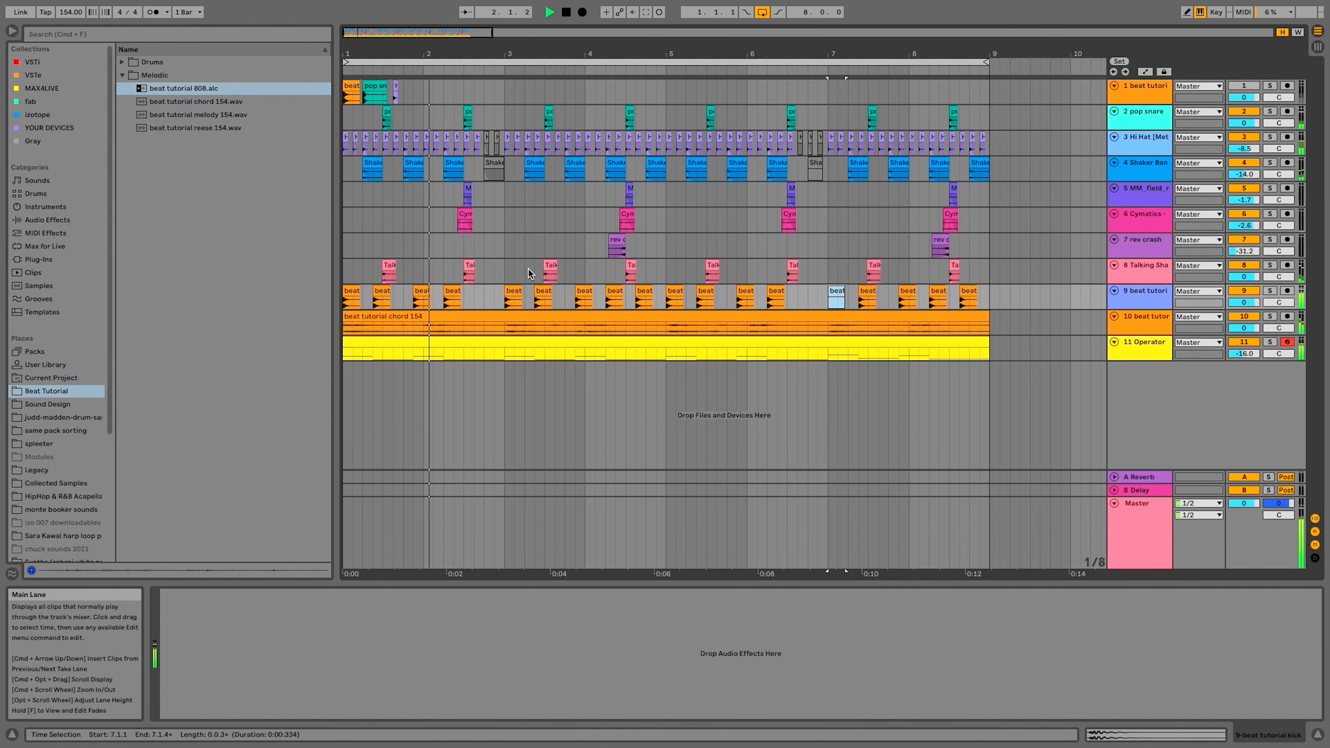
pyautogui.click(579, 138)
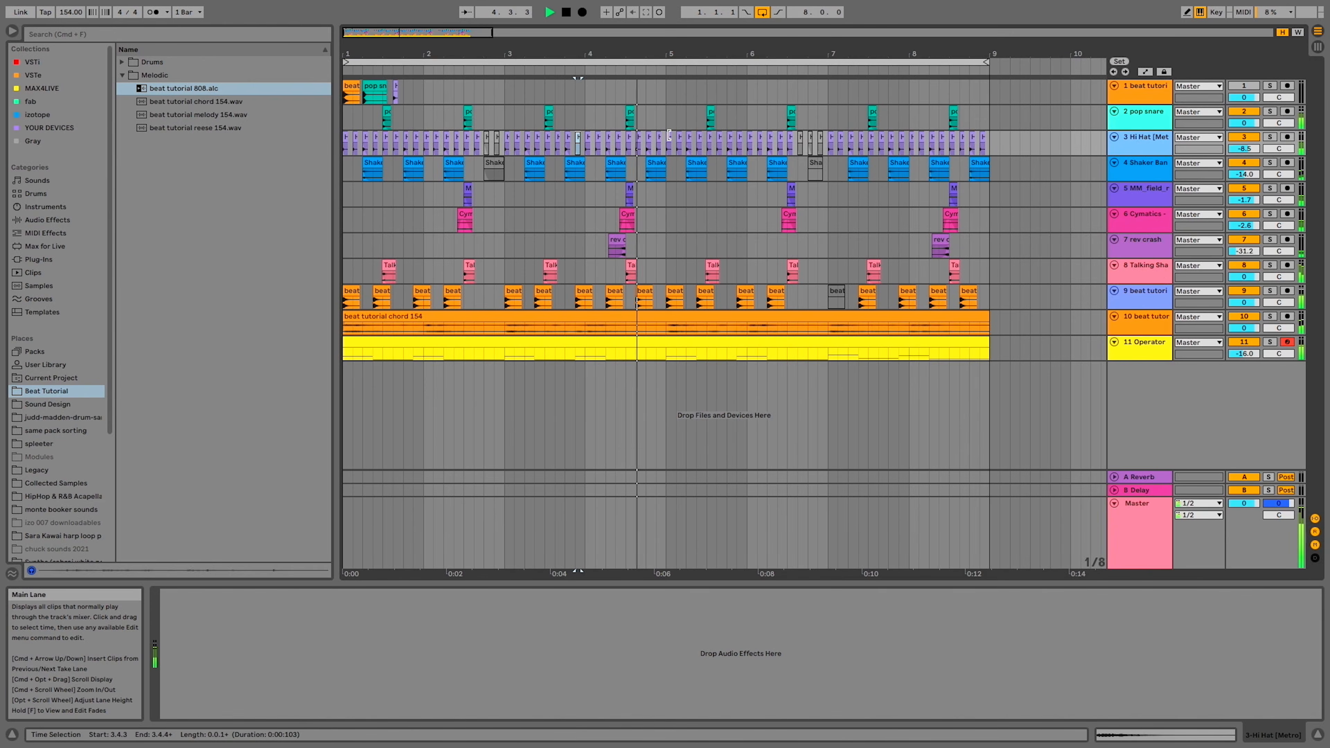
# Copy the hi-hat clip at 4.1.1 and paste it as extra sixteenth hits at 1.2.2 and 2.2.2
pyautogui.scroll(5, 581, 151)
pyautogui.click(543, 138)
pyautogui.click(632, 137)
pyautogui.scroll(-5, 632, 137)
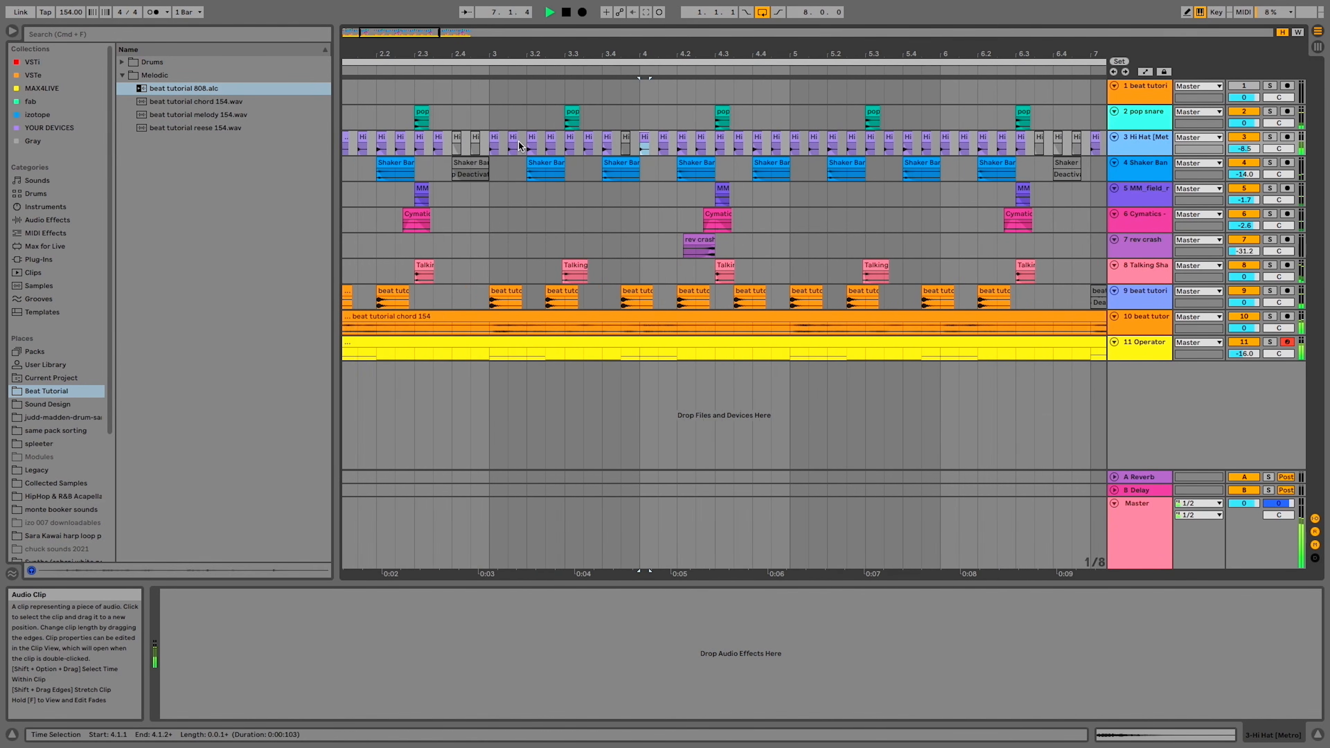
pyautogui.scroll(2, 384, 150)
pyautogui.click(408, 153)
pyautogui.press('super+v')
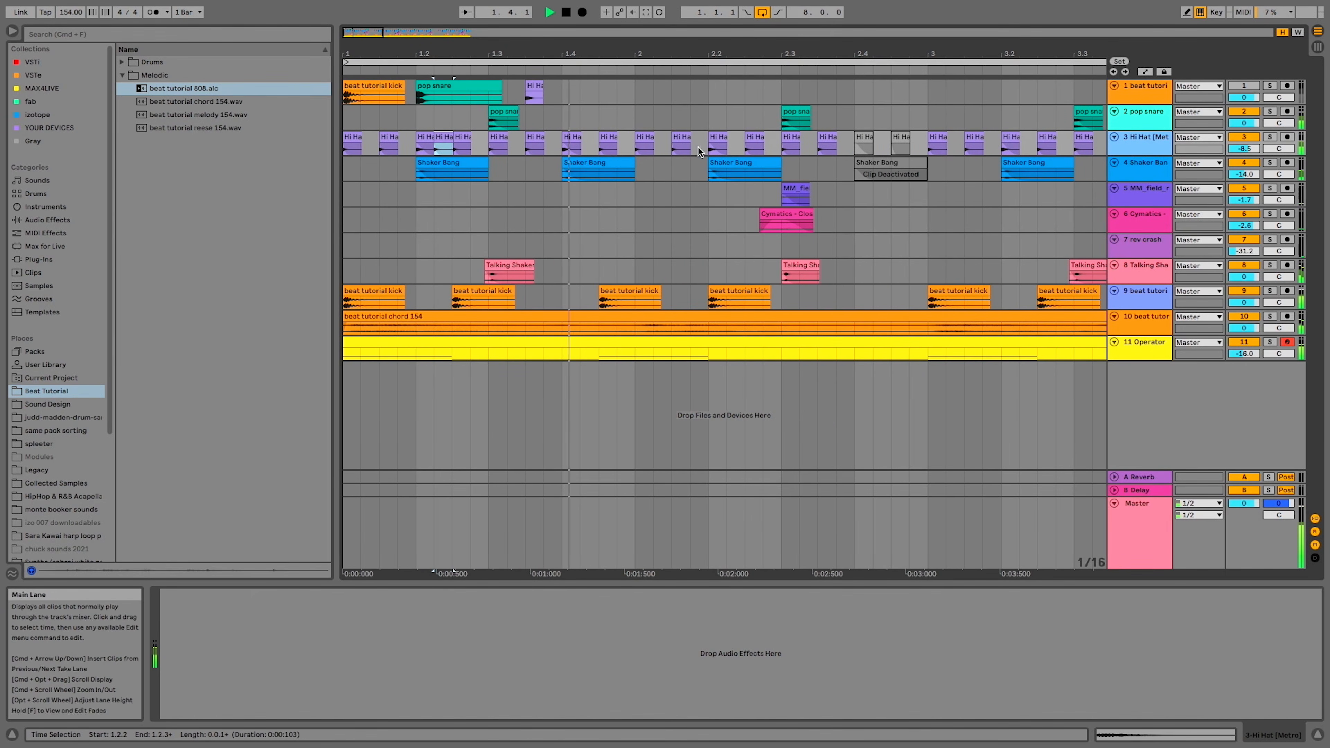
pyautogui.click(729, 149)
pyautogui.press('super+v')
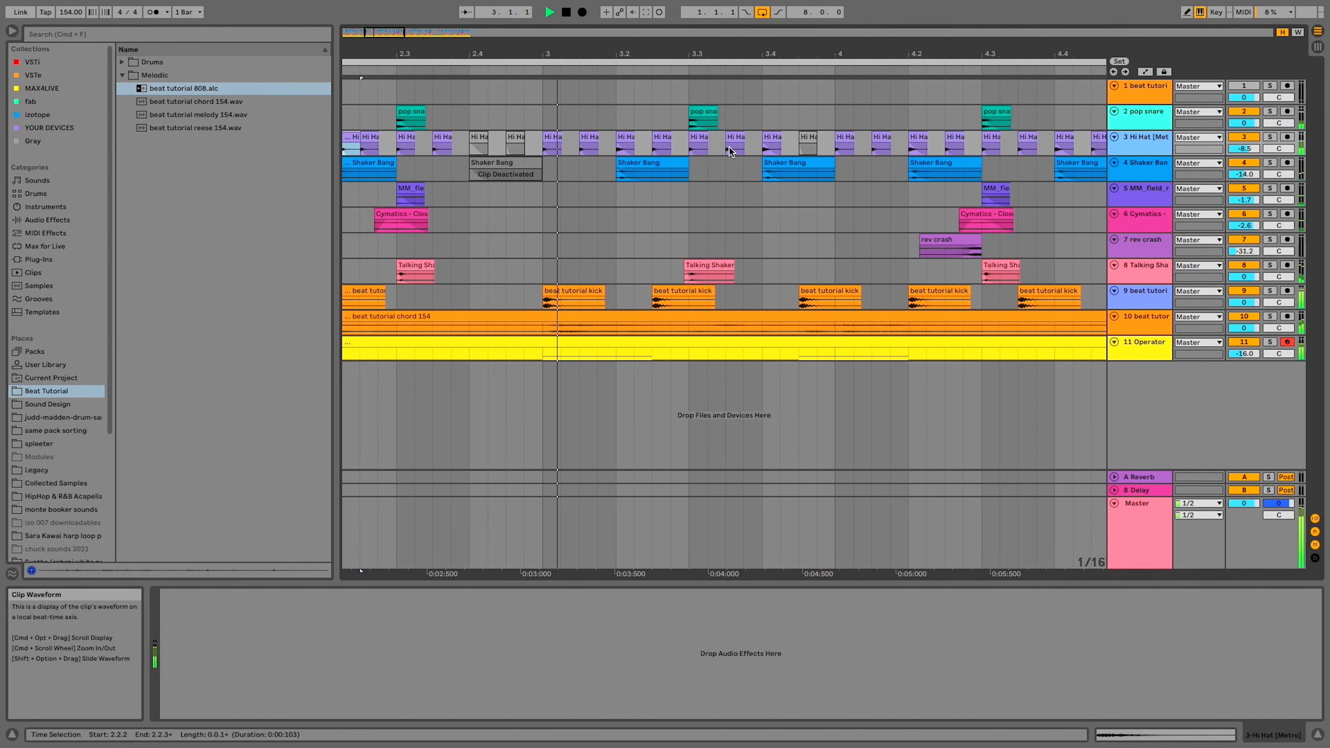
# Paste more copies of the hi-hat clip into sixteenth-note gaps of the hi-hat track from bar 3 onward
pyautogui.click(744, 149)
pyautogui.press('super+v')
pyautogui.click(795, 149)
pyautogui.press('super+v')
pyautogui.click(807, 149)
pyautogui.press('super+v')
# Add an extra hi-hat hit at 8.3.4 near the end of the loop
pyautogui.click(980, 148)
pyautogui.press('-')
pyautogui.hscroll(2, 980, 148)
pyautogui.click(1017, 153)
pyautogui.press('super+v')
pyautogui.scroll(-3, 1017, 154)
pyautogui.press('-')
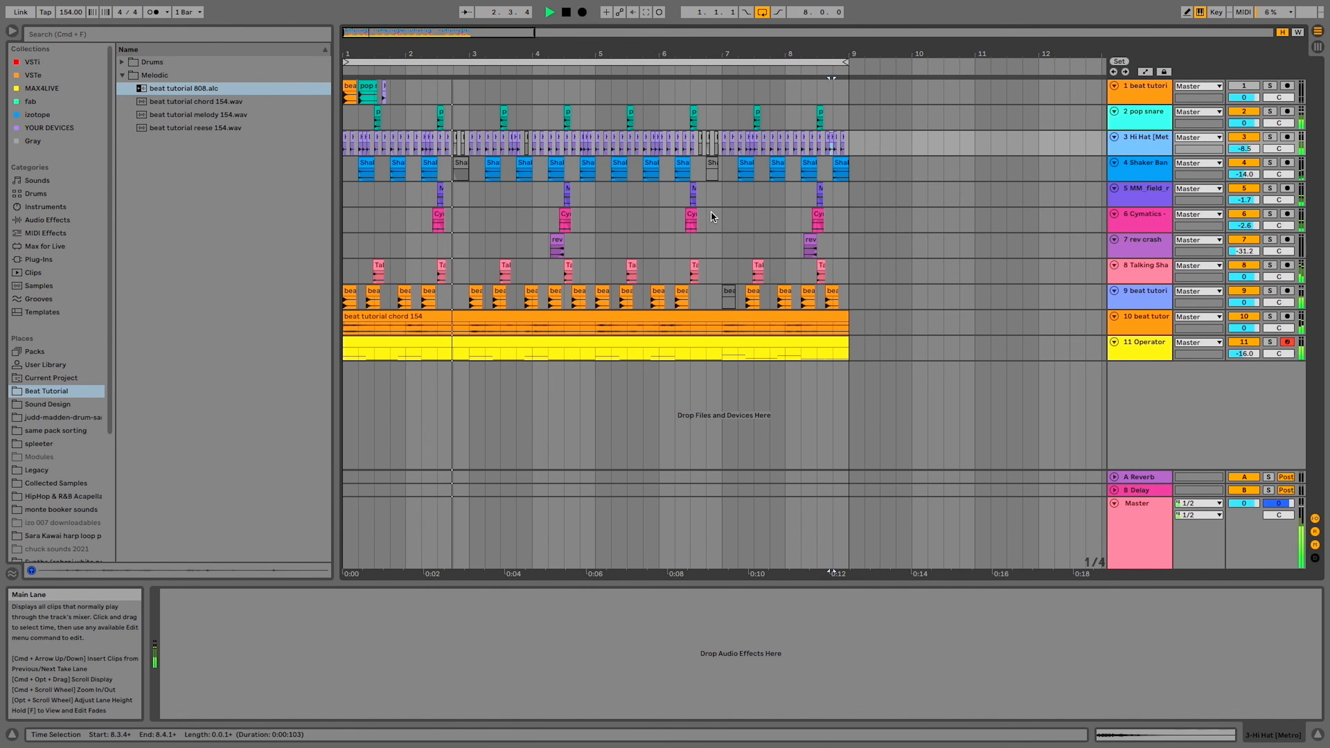